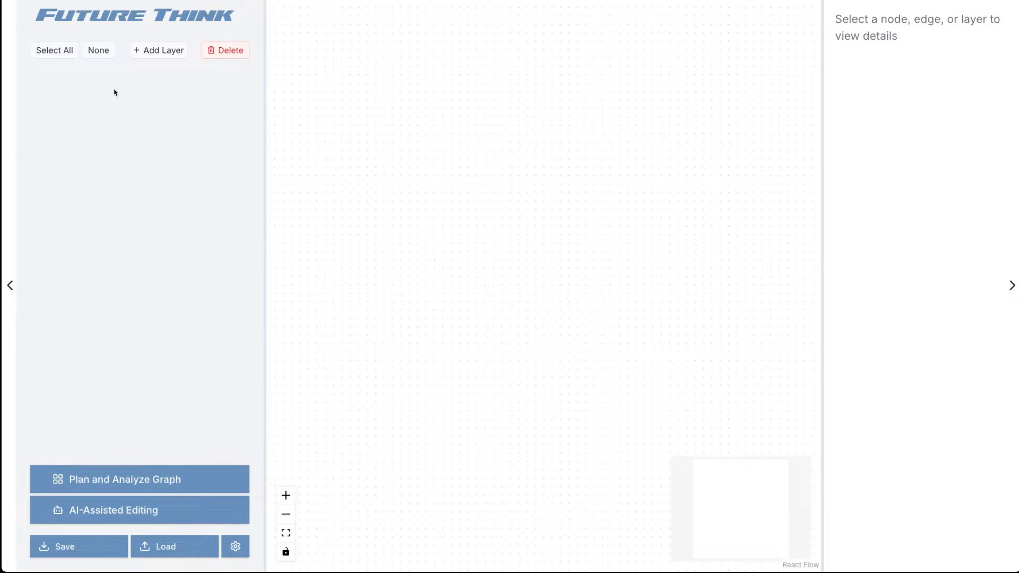
Add a new layer to the empty graph and delete that layer.
{"action": "left_click", "coordinate": [158, 52]}
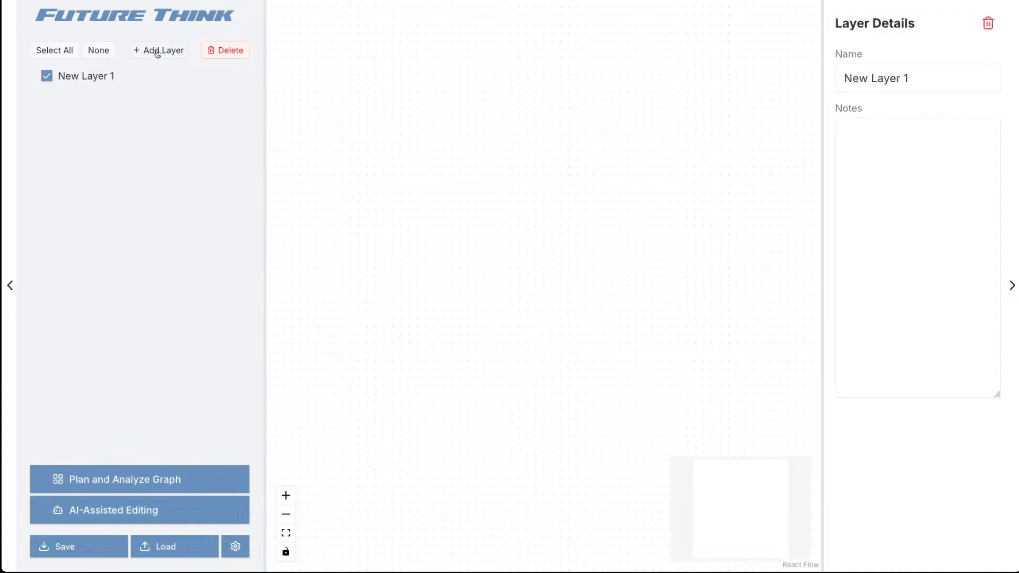
{"action": "left_click", "coordinate": [215, 56]}
{"action": "left_click", "coordinate": [640, 344]}
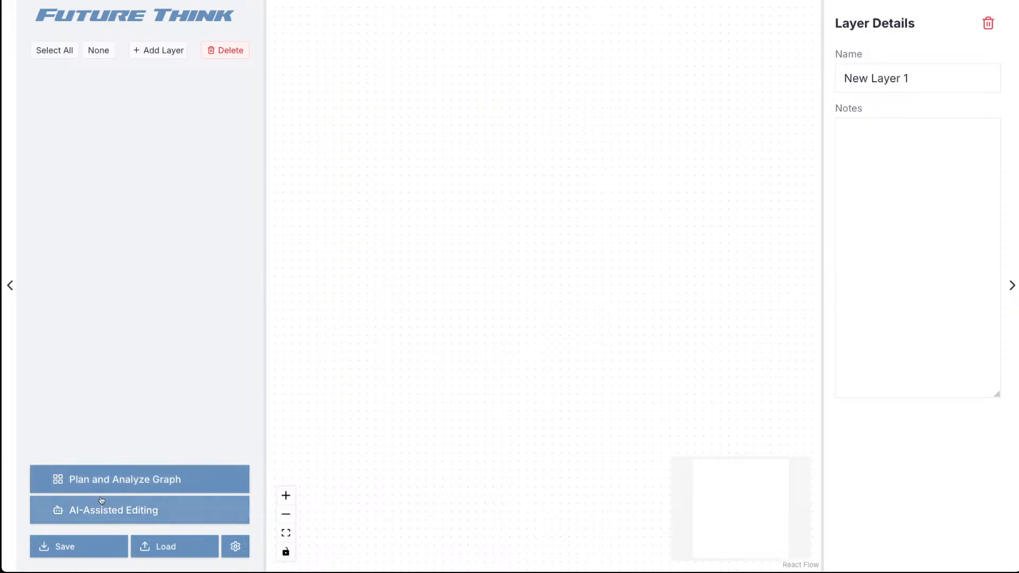
Collapse the details pane beside the canvas to widen the graph area.
{"action": "right_click", "coordinate": [439, 191]}
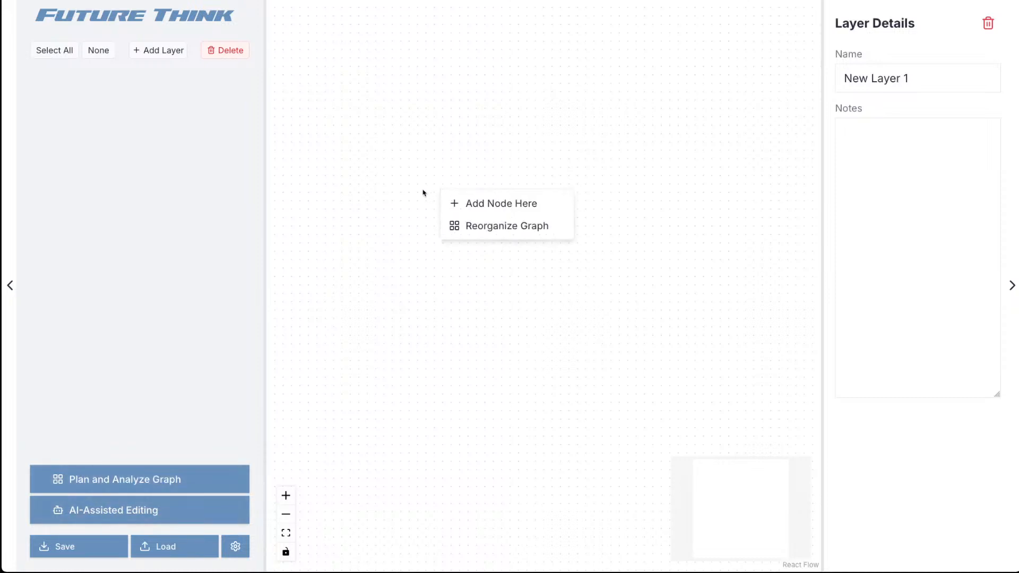
{"action": "left_click", "coordinate": [423, 192]}
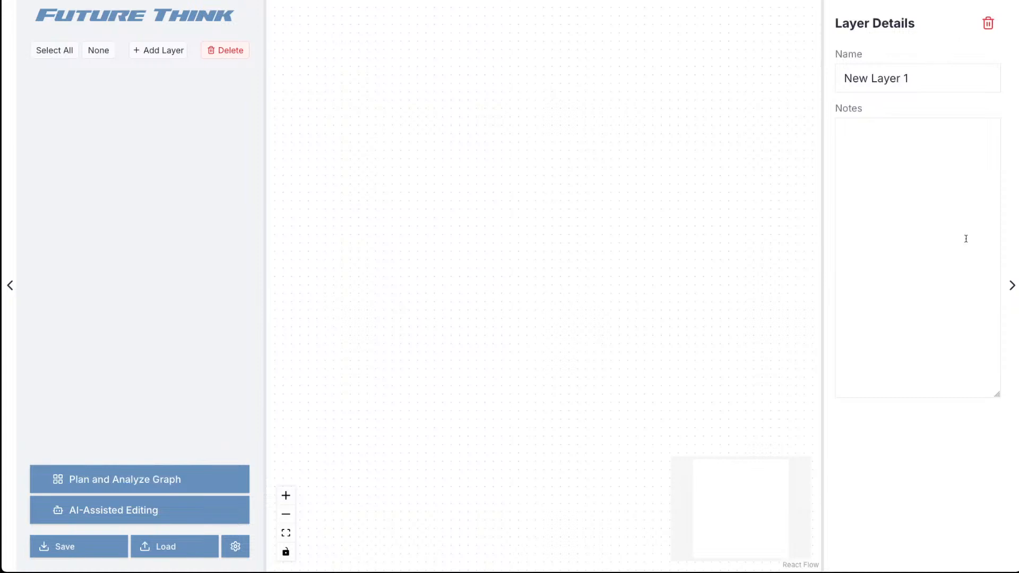
{"action": "left_click", "coordinate": [1010, 285]}
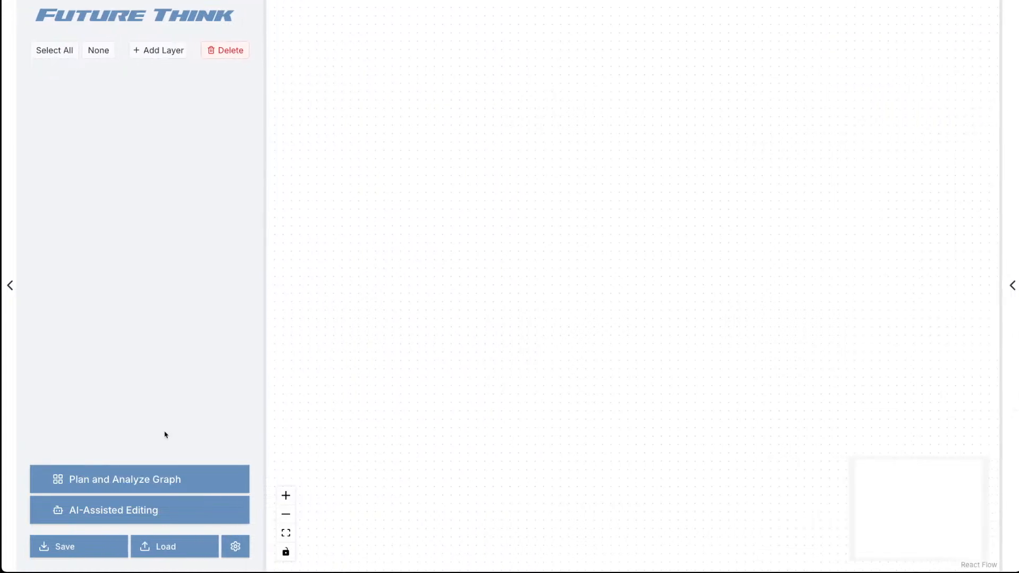
{"action": "left_click", "coordinate": [129, 511]}
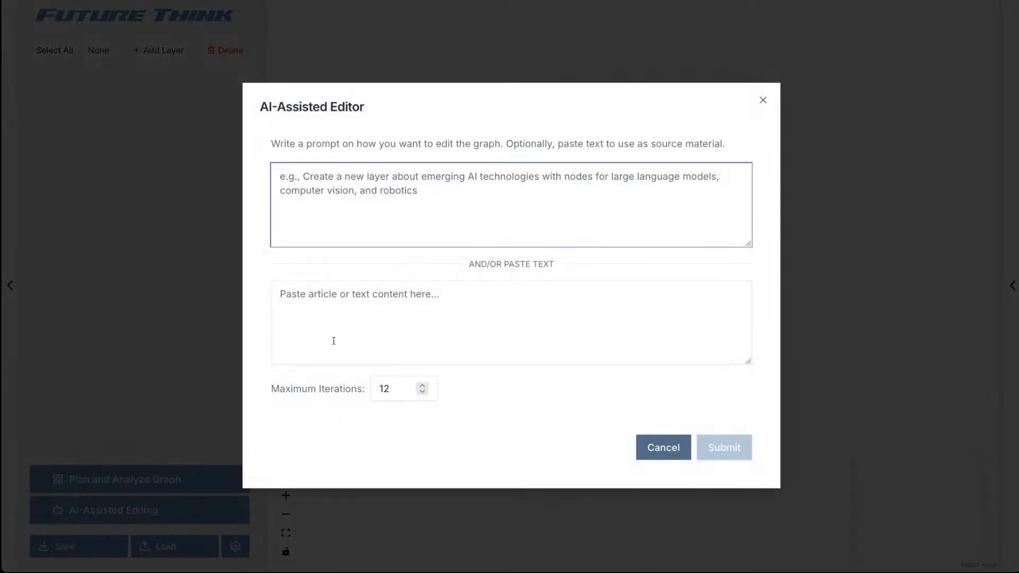
{"action": "left_click", "coordinate": [347, 320]}
{"action": "left_click", "coordinate": [346, 200]}
{"action": "left_click", "coordinate": [664, 449]}
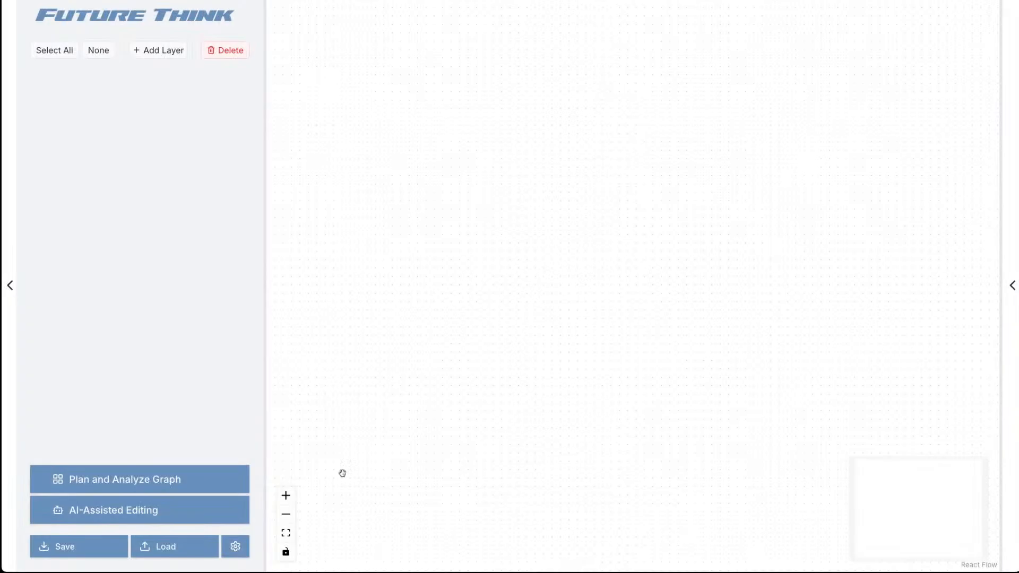
{"action": "left_click", "coordinate": [163, 509]}
{"action": "left_click", "coordinate": [334, 323]}
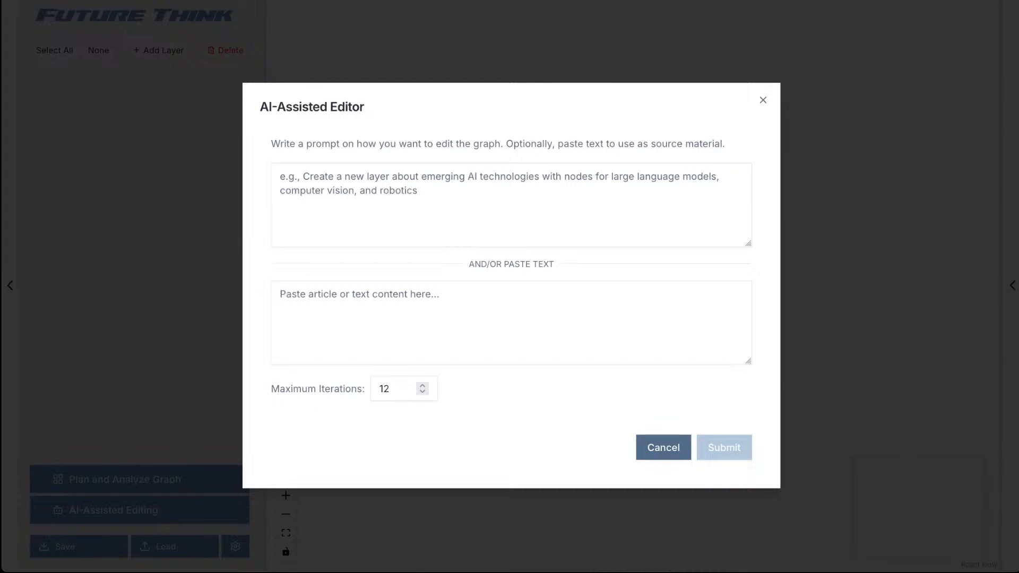
{"action": "left_click", "coordinate": [430, 313]}
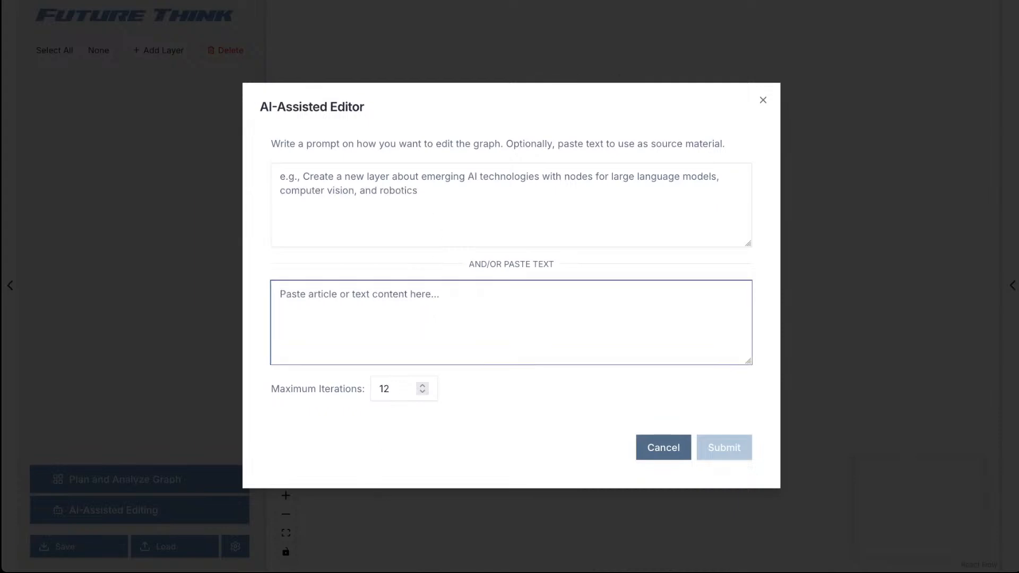
{"action": "left_click", "coordinate": [442, 320]}
{"action": "type", "text": "https://wildfirelabs.substack.com/p/the-100-trillion-disruption-the-unforeseen"}
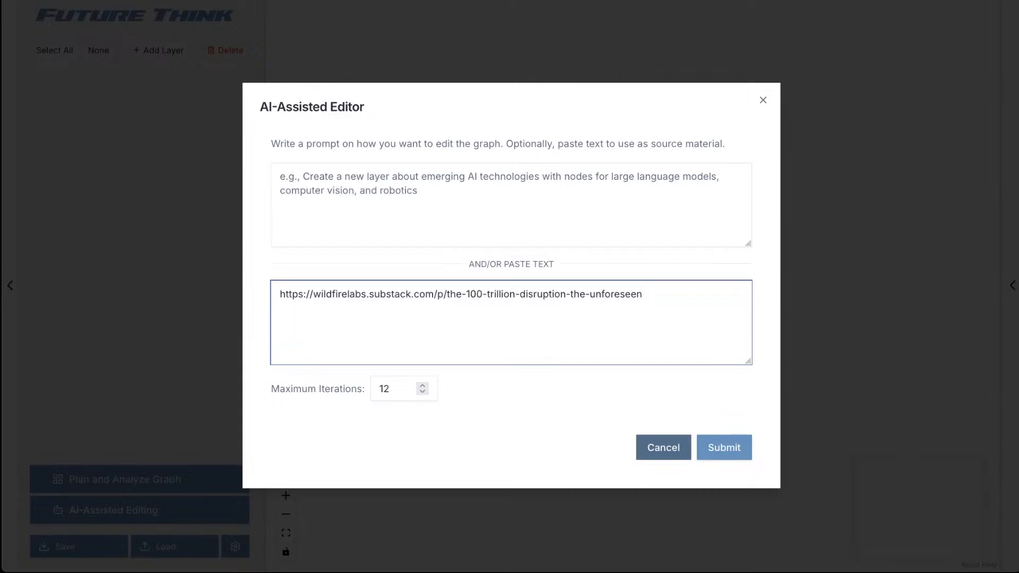
{"action": "right_click", "coordinate": [373, 326]}
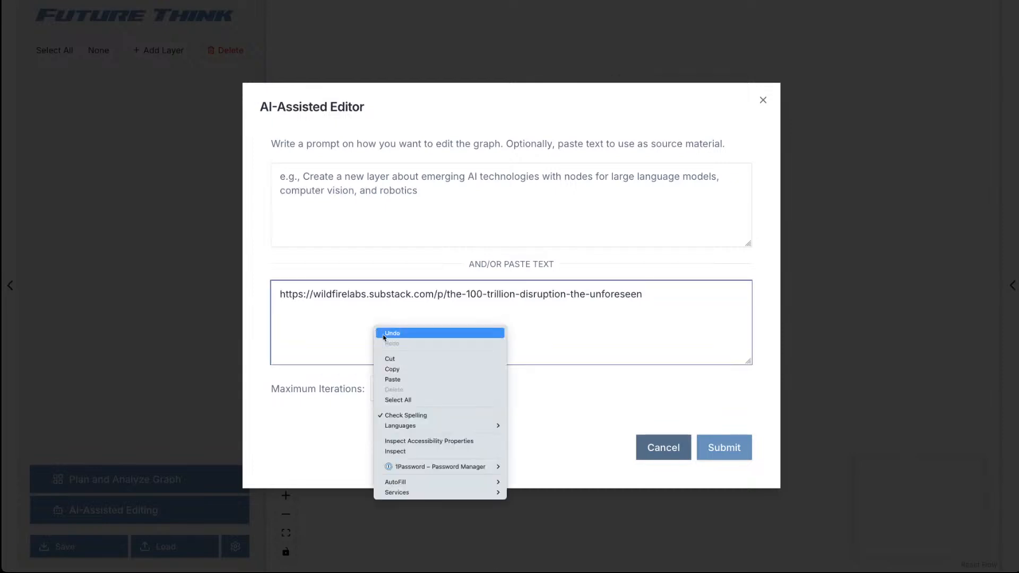
{"action": "left_click", "coordinate": [395, 379]}
{"action": "triple_click", "coordinate": [575, 321]}
{"action": "key", "text": "BackSpace"}
{"action": "left_click", "coordinate": [724, 447]}
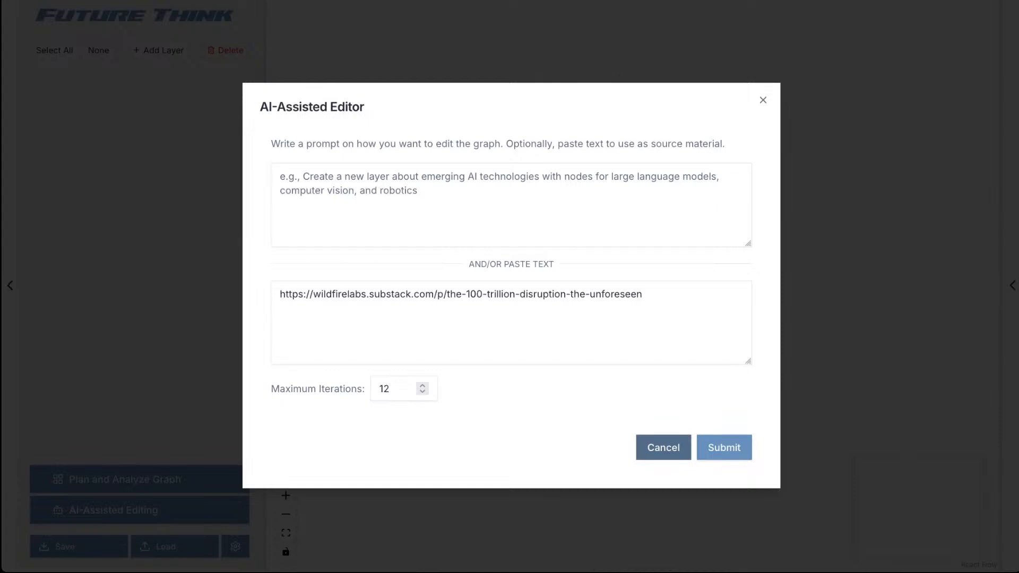
Paste the copied article text on a new line below the link and enlarge the source text box.
{"action": "left_click", "coordinate": [446, 332]}
{"action": "right_click", "coordinate": [413, 323]}
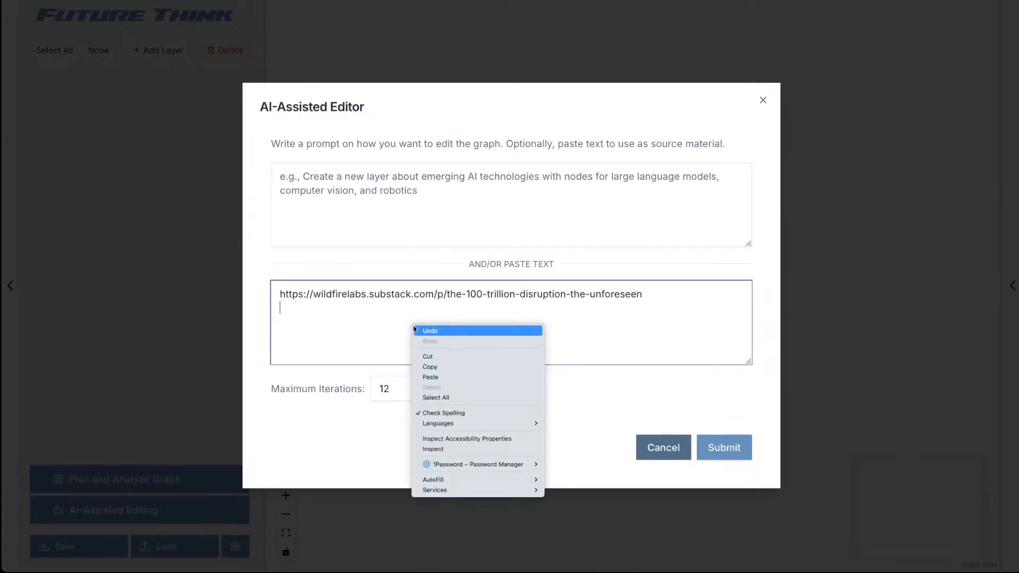
{"action": "left_click", "coordinate": [432, 376]}
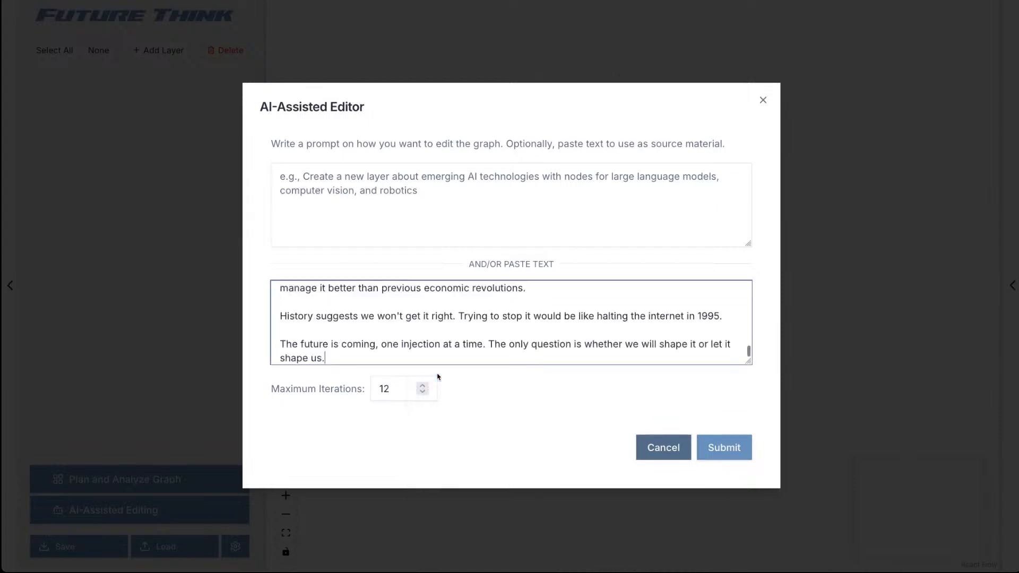
{"action": "scroll", "coordinate": [460, 350], "scroll_direction": "down", "scroll_amount": 1}
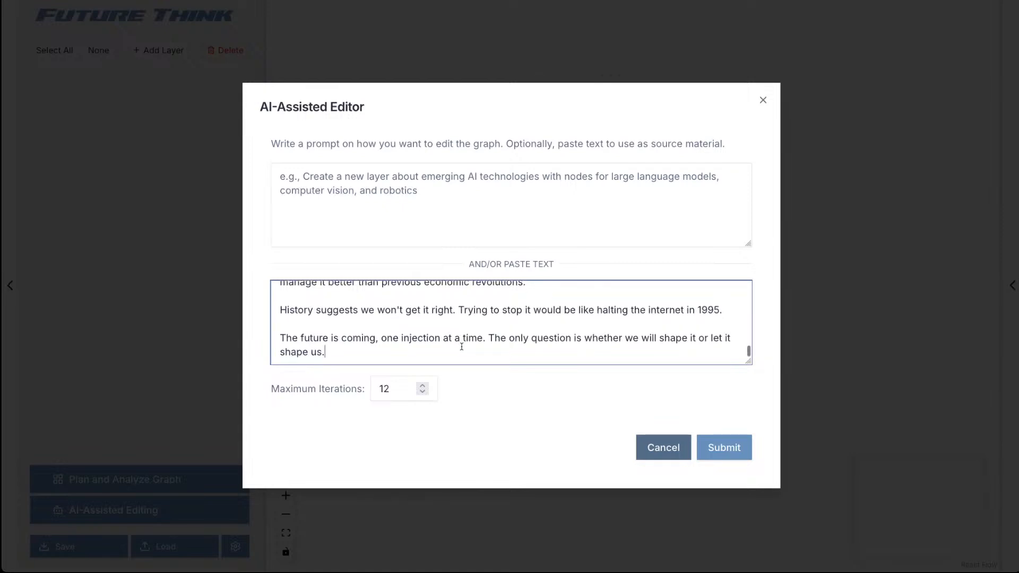
{"action": "left_click_drag", "start_coordinate": [748, 361], "coordinate": [749, 447]}
{"action": "scroll", "coordinate": [566, 297], "scroll_direction": "up", "scroll_amount": 15}
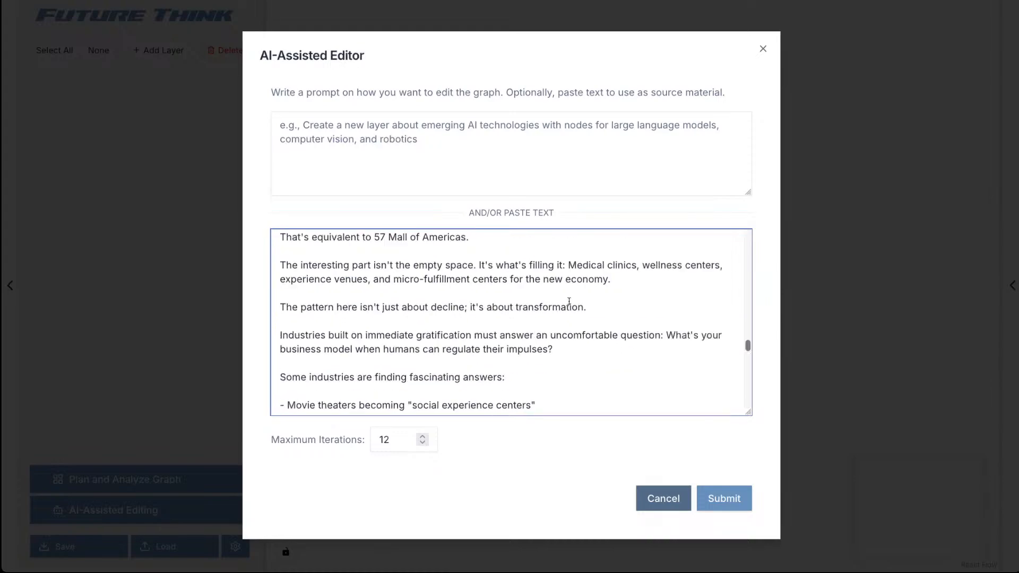
{"action": "scroll", "coordinate": [569, 309], "scroll_direction": "up", "scroll_amount": 5}
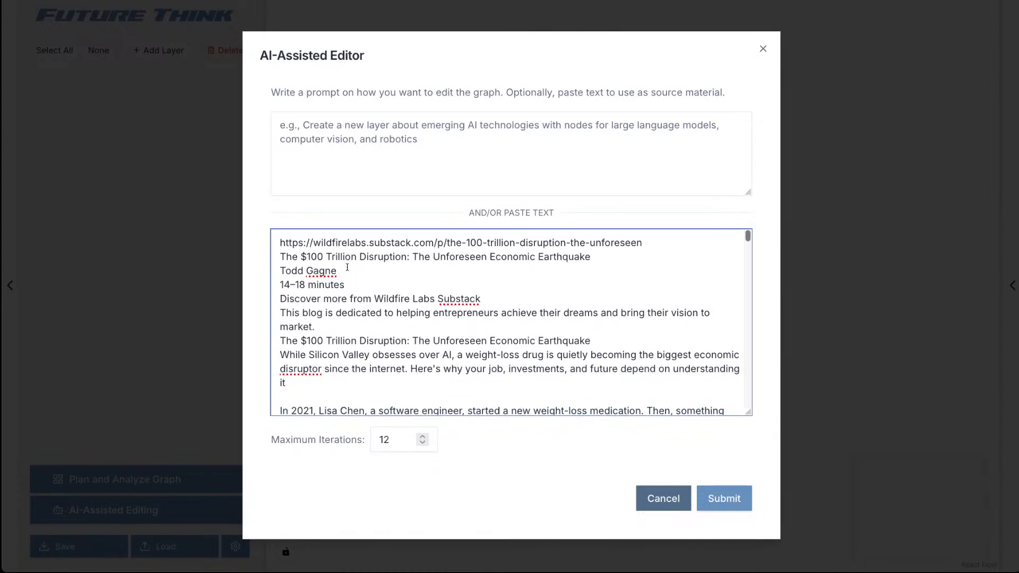
Delete the author name, reading time and "Discover more from Wildfire Labs Substack" lines below the first article title.
{"action": "left_click", "coordinate": [374, 281]}
{"action": "key", "text": "Right"}
{"action": "key", "text": "shift+Up"}
{"action": "key", "text": "shift+Up"}
{"action": "key", "text": "shift+Up"}
{"action": "key", "text": "shift+Up"}
{"action": "key", "text": "shift+Down"}
{"action": "key", "text": "BackSpace"}
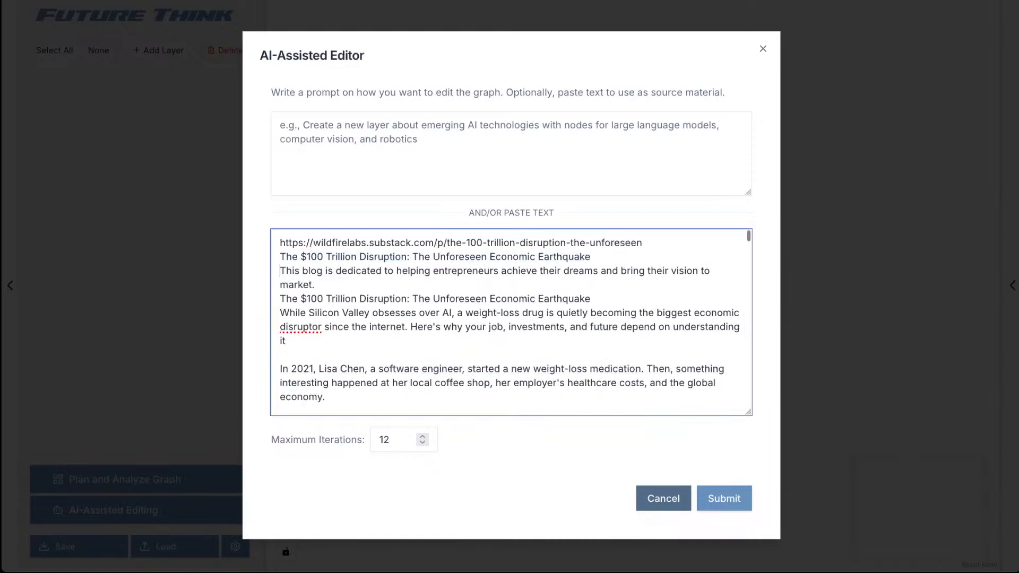
Insert blank lines after the first title, the blog description sentence and the repeated title in the source text.
{"action": "key", "text": "Return"}
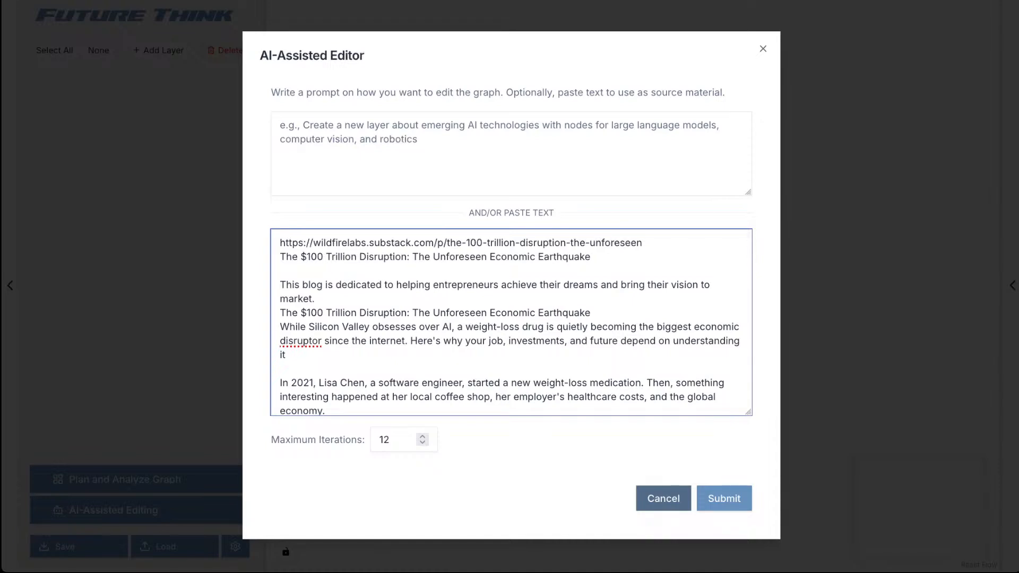
{"action": "key", "text": "Down"}
{"action": "key", "text": "Return"}
{"action": "key", "text": "Down"}
{"action": "key", "text": "Return"}
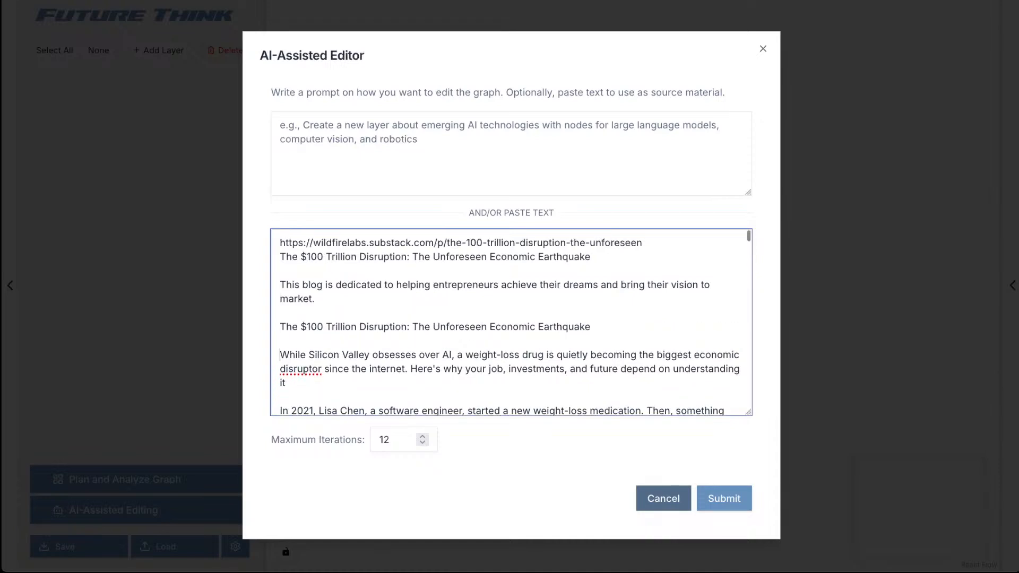
Enter prompt "Read through this article line by line and extract all of the information about how the economy will change over the next 4 years due to".
{"action": "scroll", "coordinate": [405, 311], "scroll_direction": "down", "scroll_amount": 1}
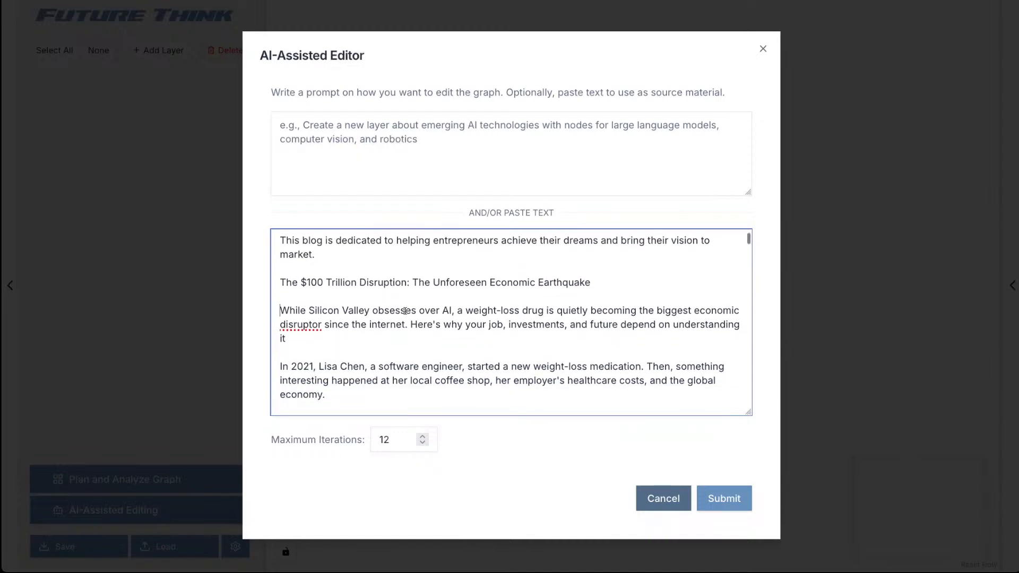
{"action": "scroll", "coordinate": [503, 309], "scroll_direction": "down", "scroll_amount": 3}
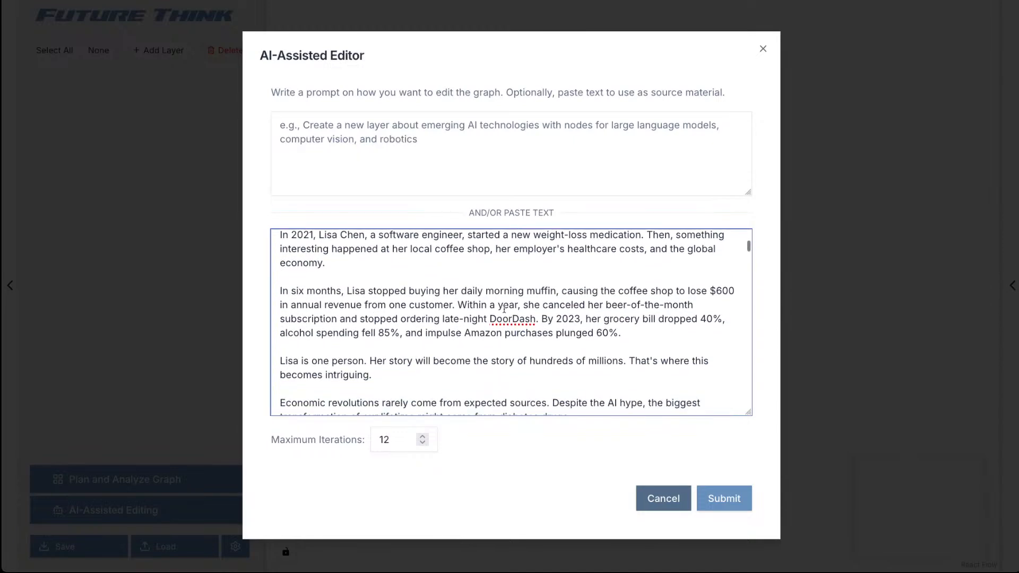
{"action": "scroll", "coordinate": [492, 309], "scroll_direction": "down", "scroll_amount": 1}
{"action": "scroll", "coordinate": [491, 309], "scroll_direction": "up", "scroll_amount": 1}
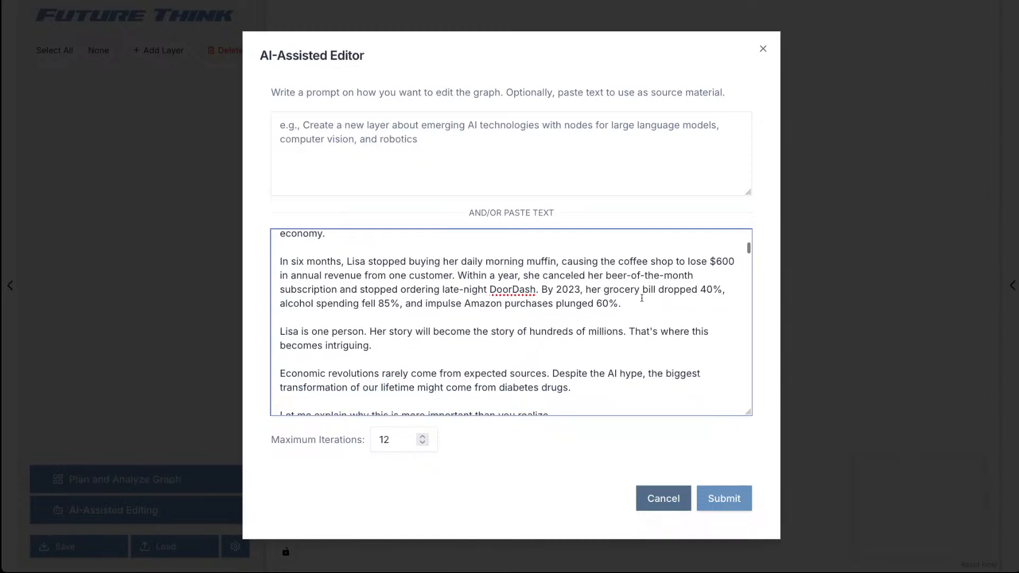
{"action": "scroll", "coordinate": [643, 299], "scroll_direction": "down", "scroll_amount": 4}
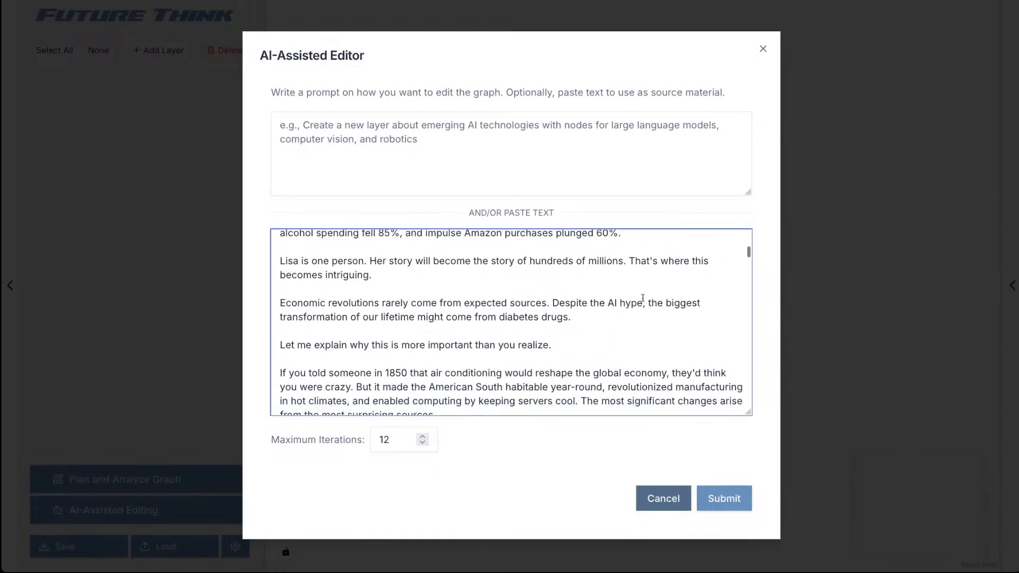
{"action": "left_click", "coordinate": [367, 177]}
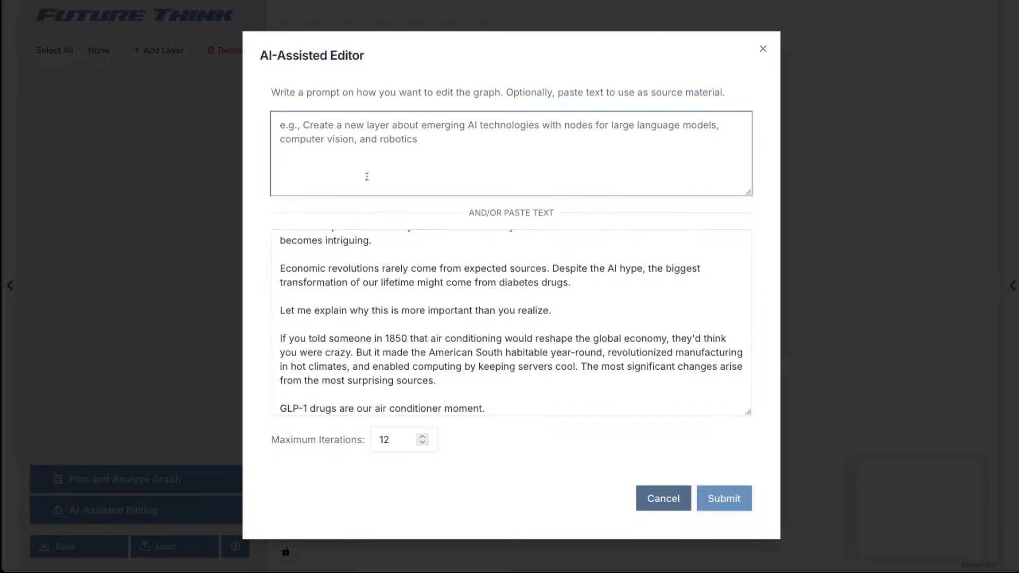
{"action": "type", "text": "Rea"}
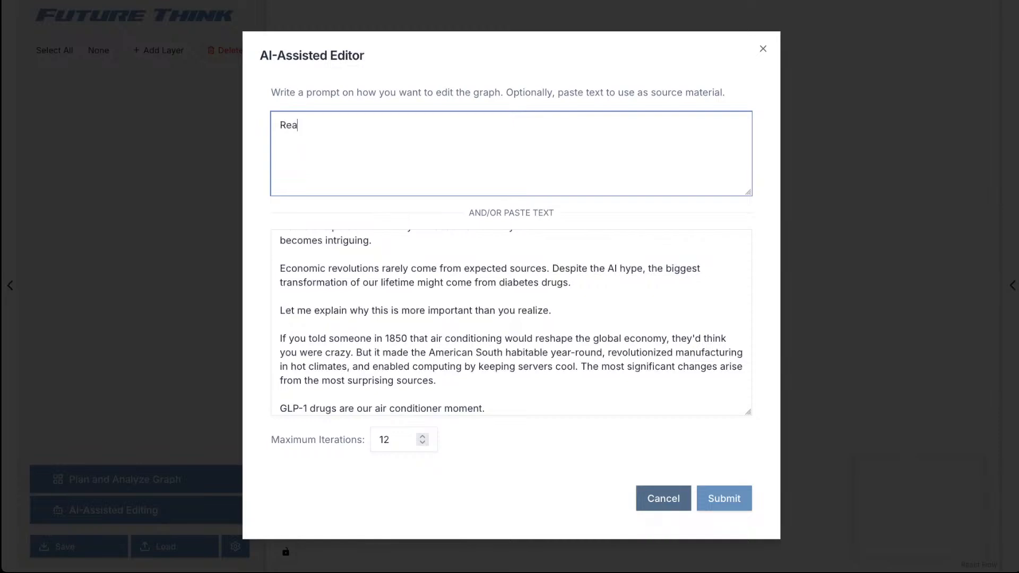
{"action": "type", "text": "d through this article line "}
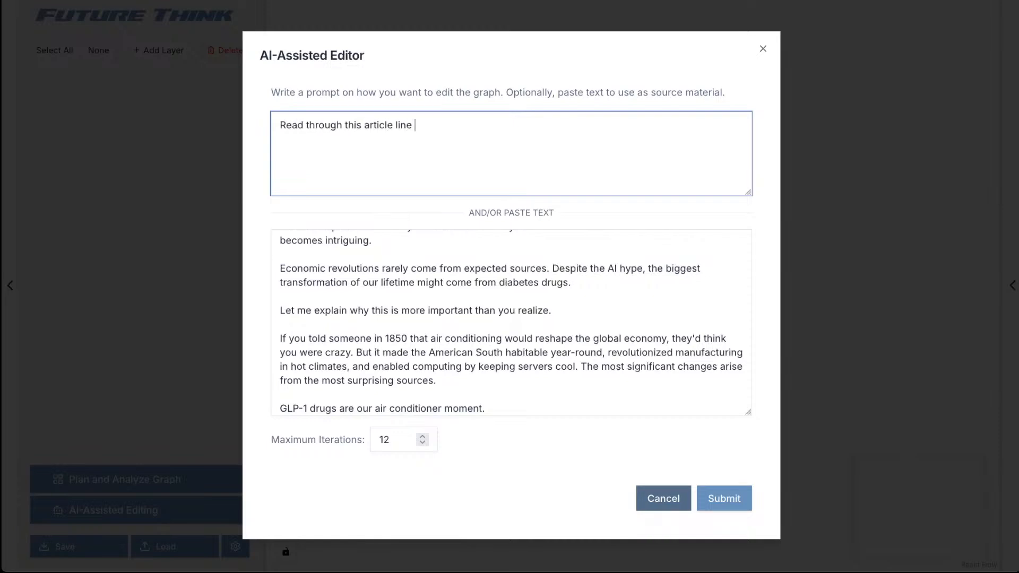
{"action": "type", "text": "by line and extract all"}
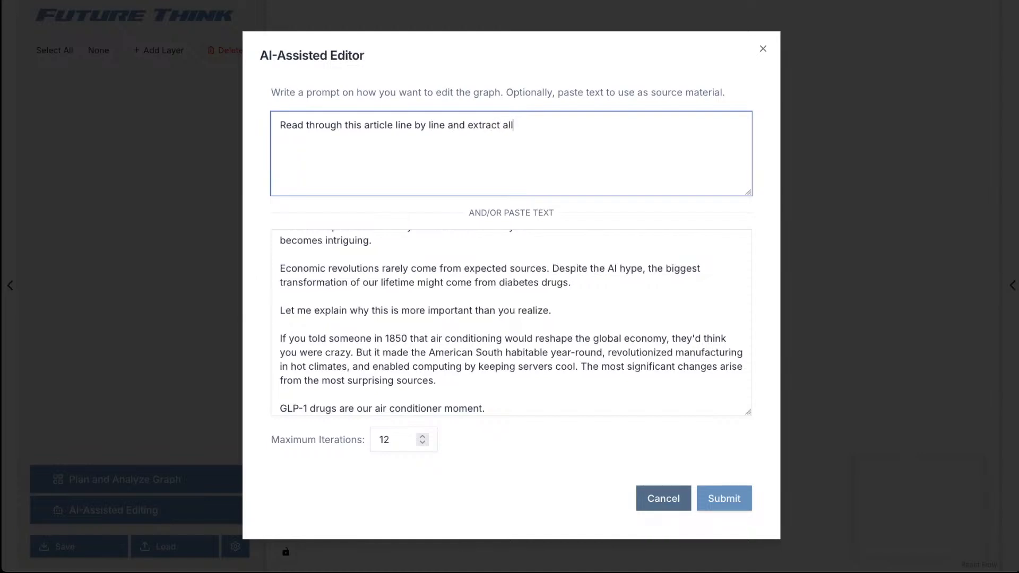
{"action": "type", "text": " of the information about how the "}
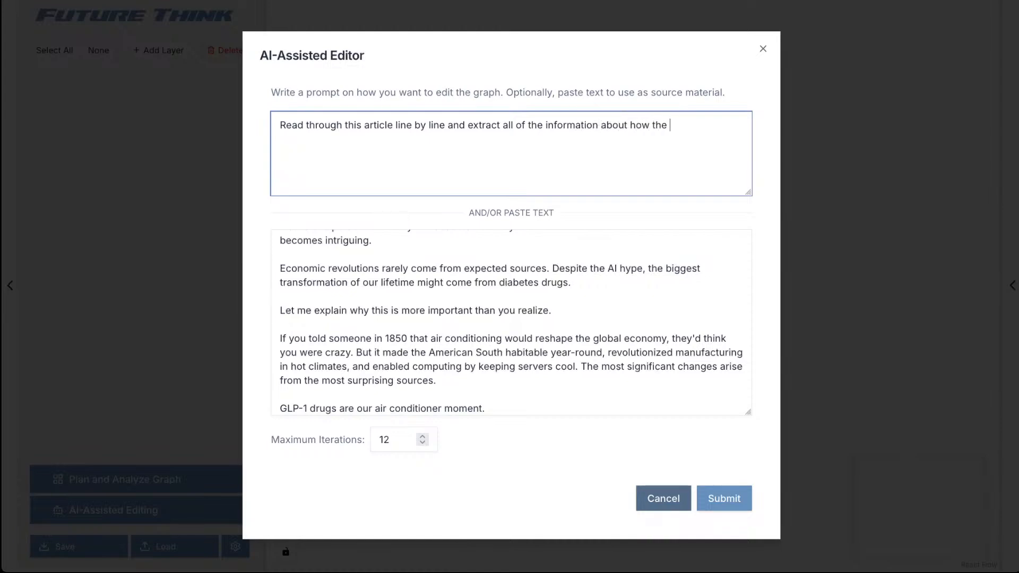
{"action": "type", "text": "economy will change over the next 4 "}
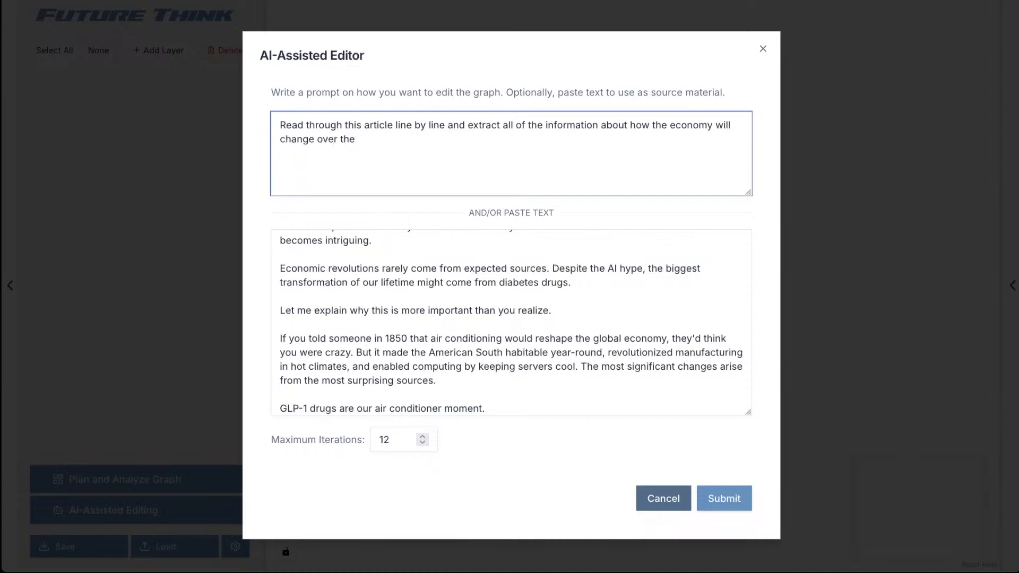
{"action": "type", "text": "years due to"}
Complete the prompt's opening sentence with "Ozempic and similar drugs." after checking the pasted article text.
{"action": "scroll", "coordinate": [462, 341], "scroll_direction": "up", "scroll_amount": 10}
{"action": "scroll", "coordinate": [457, 329], "scroll_direction": "down", "scroll_amount": 2}
{"action": "scroll", "coordinate": [453, 324], "scroll_direction": "down", "scroll_amount": 4}
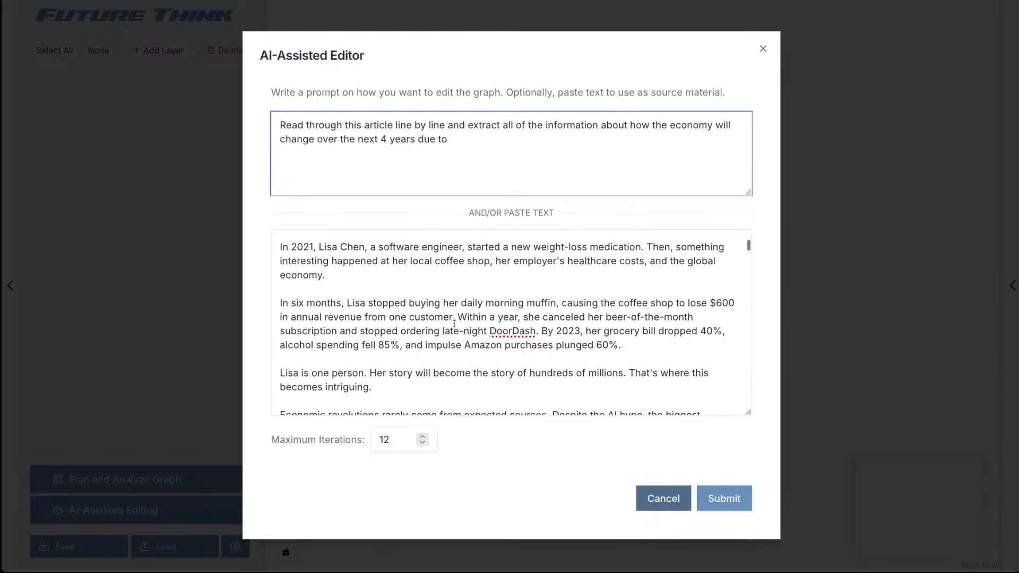
{"action": "scroll", "coordinate": [454, 324], "scroll_direction": "down", "scroll_amount": 7}
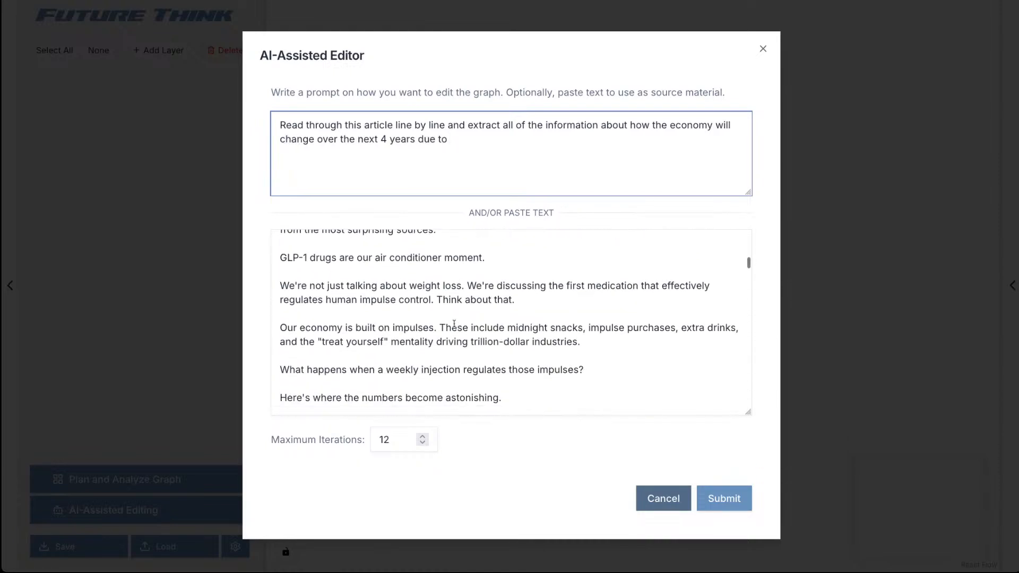
{"action": "scroll", "coordinate": [455, 324], "scroll_direction": "down", "scroll_amount": 5}
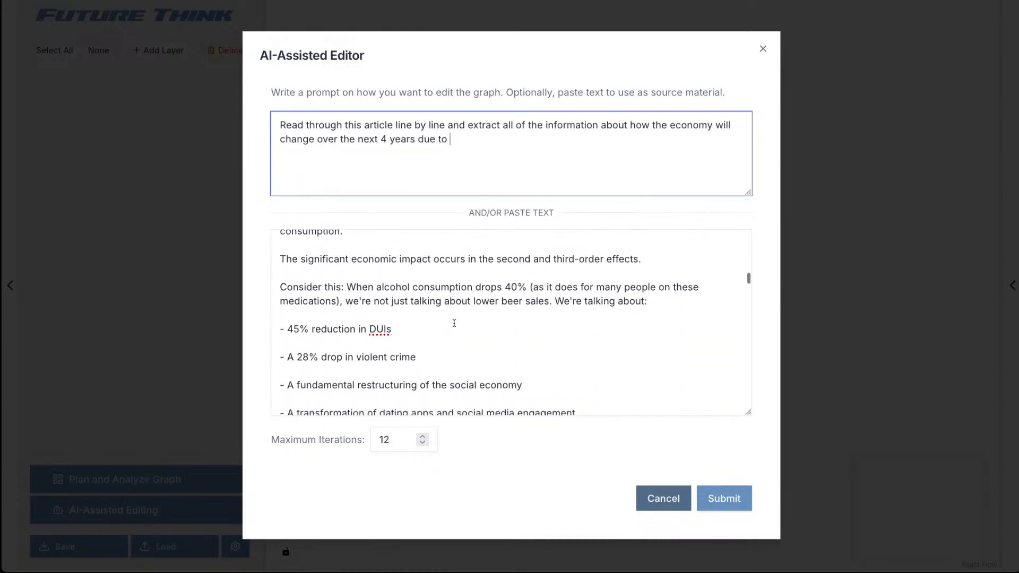
{"action": "scroll", "coordinate": [454, 324], "scroll_direction": "down", "scroll_amount": 8}
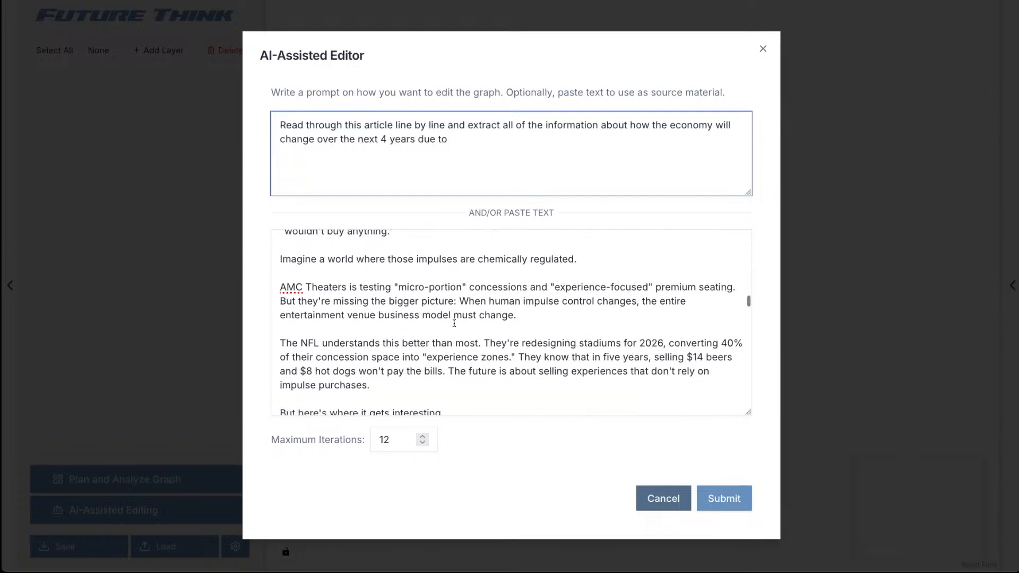
{"action": "scroll", "coordinate": [455, 324], "scroll_direction": "down", "scroll_amount": 4}
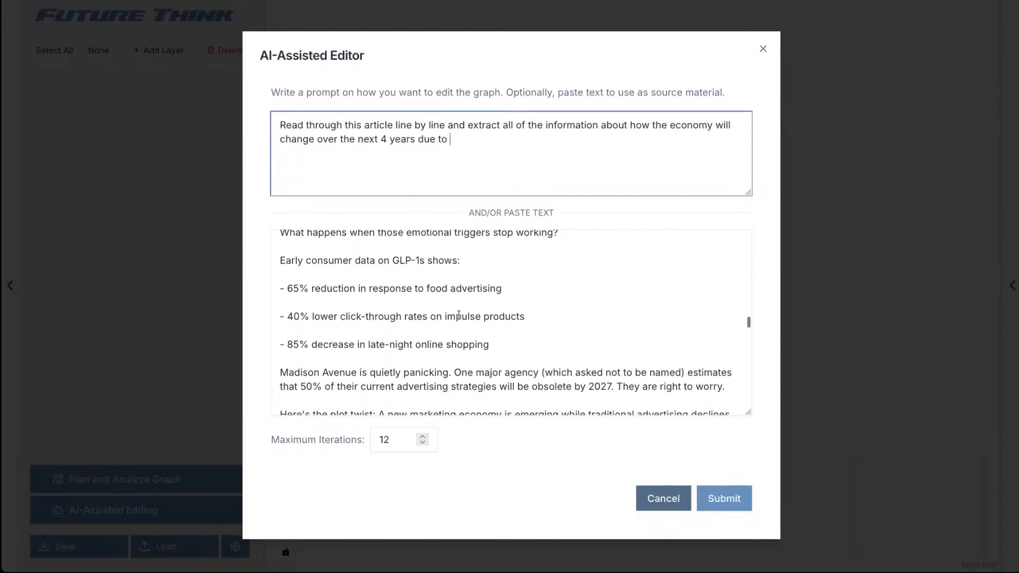
{"action": "left_click", "coordinate": [483, 143]}
{"action": "type", "text": "Oze"}
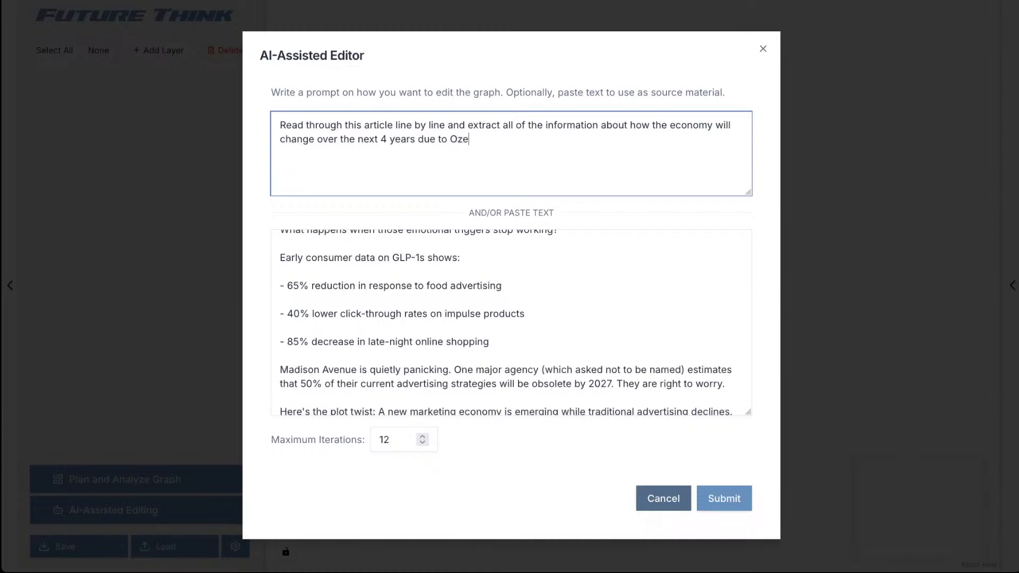
{"action": "type", "text": "mpic and similar drugs."}
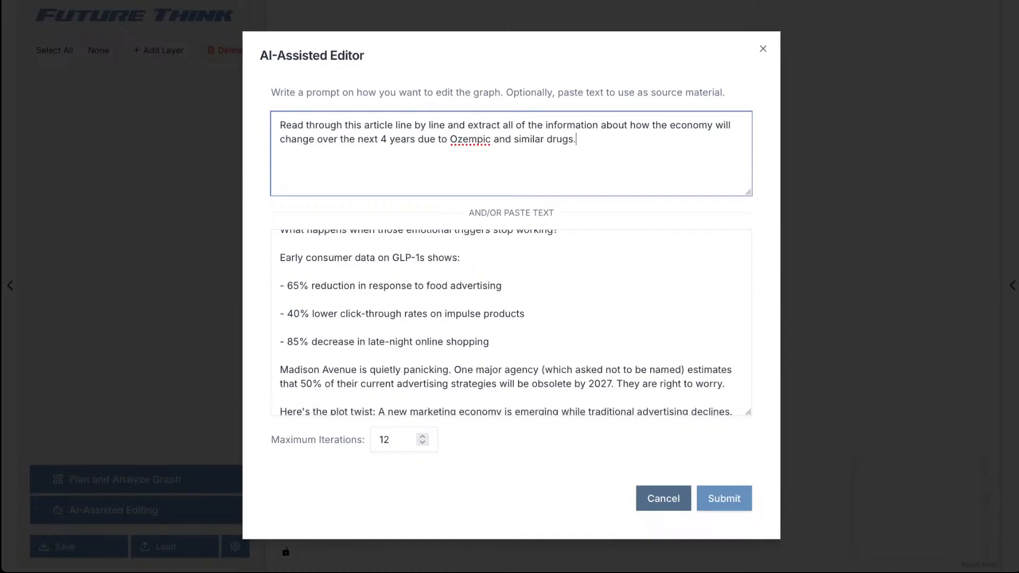
Add to the prompt "I want to unserstand how things will evolve and eventually what new opportunities will arise in the market for software".
{"action": "type", "text": " I want to unser"}
{"action": "type", "text": "stand how"}
{"action": "type", "text": "ngs "}
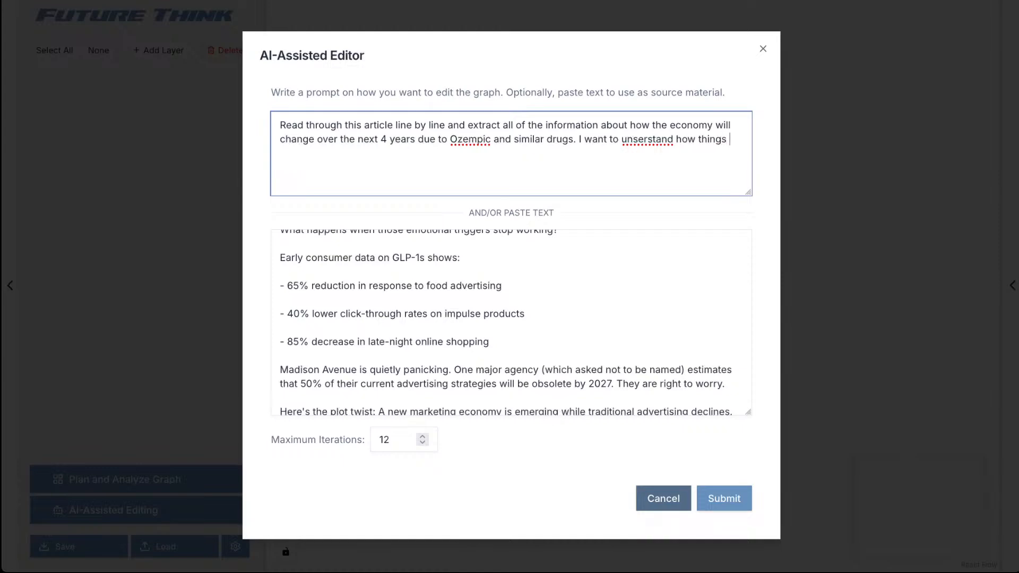
{"action": "type", "text": "will evolve and eventuall"}
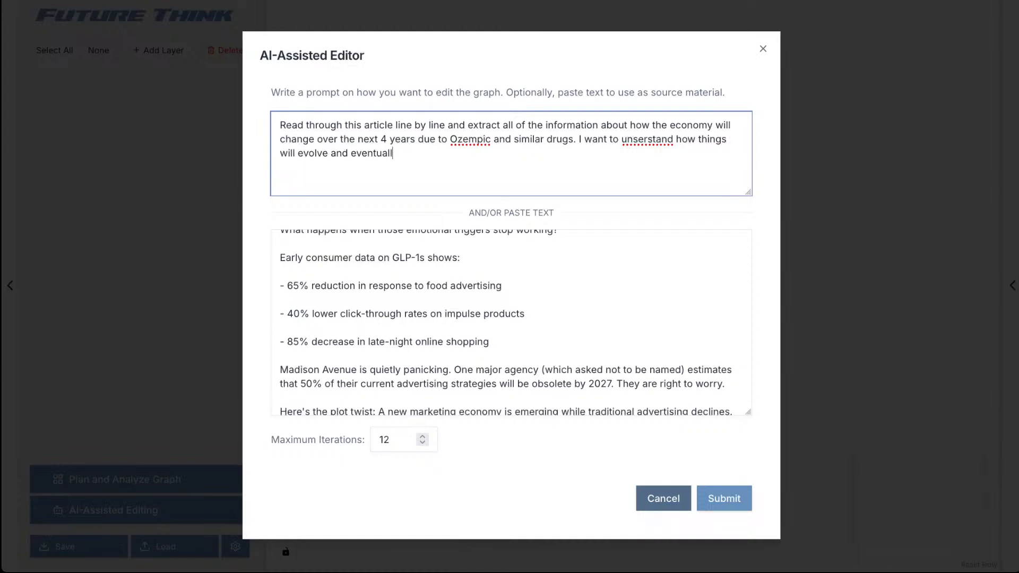
{"action": "type", "text": "y what new opportunities wi"}
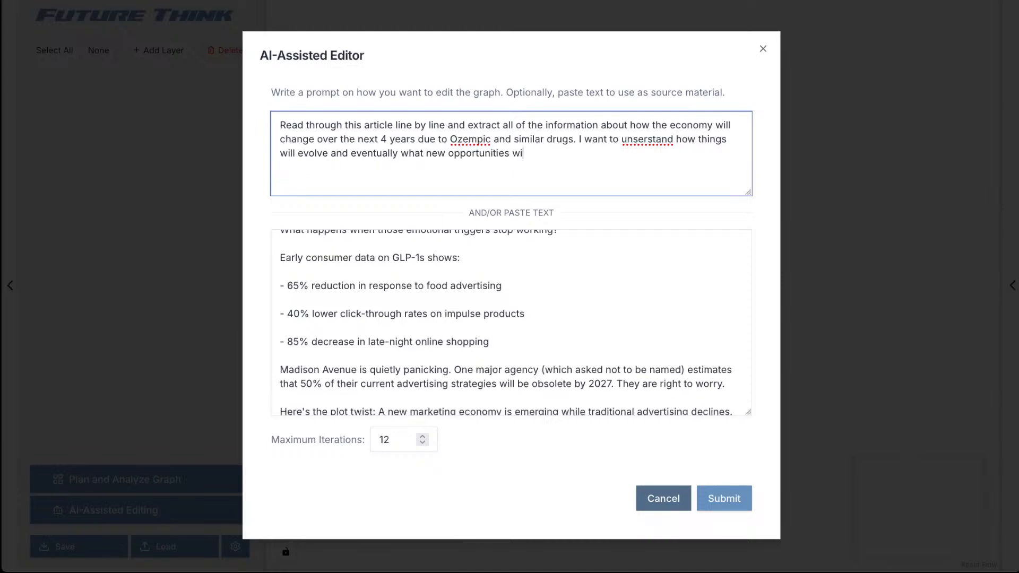
{"action": "type", "text": "ll arise in the market for software"}
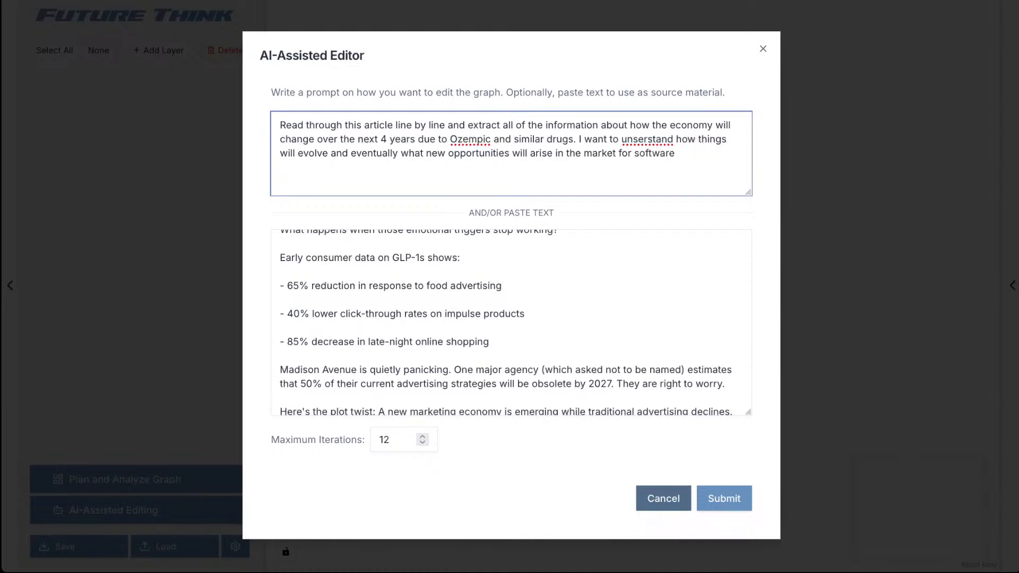
Correct the misspelled word "unserstand" to "understand" in the prompt and end the last sentence with a period.
{"action": "key", "text": "Up"}
{"action": "key", "text": "Left"}
{"action": "key", "text": "Left"}
{"action": "key", "text": "Left"}
{"action": "key", "text": "Left"}
{"action": "key", "text": "Left"}
{"action": "key", "text": "Left"}
{"action": "key", "text": "Delete"}
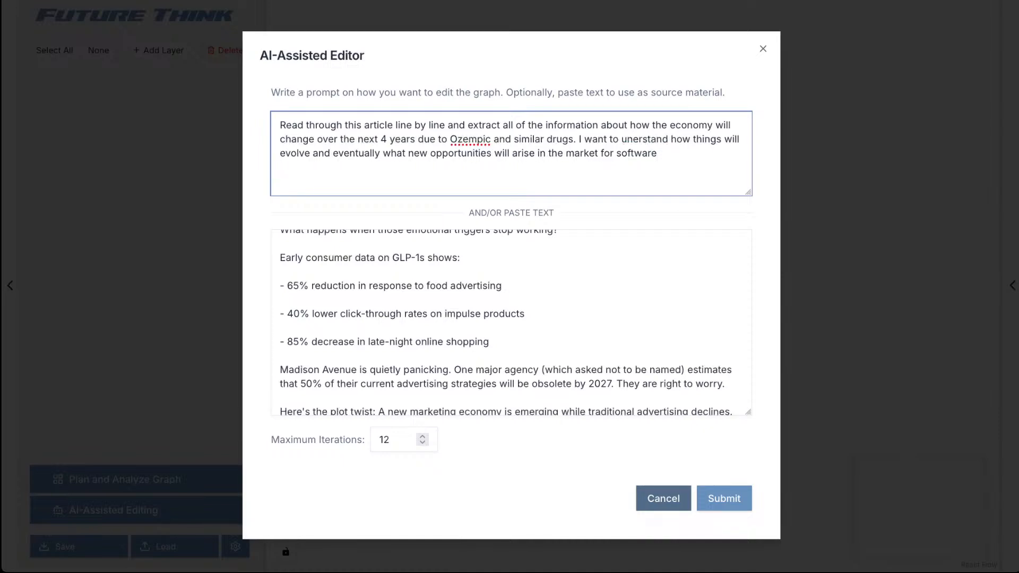
{"action": "type", "text": "d"}
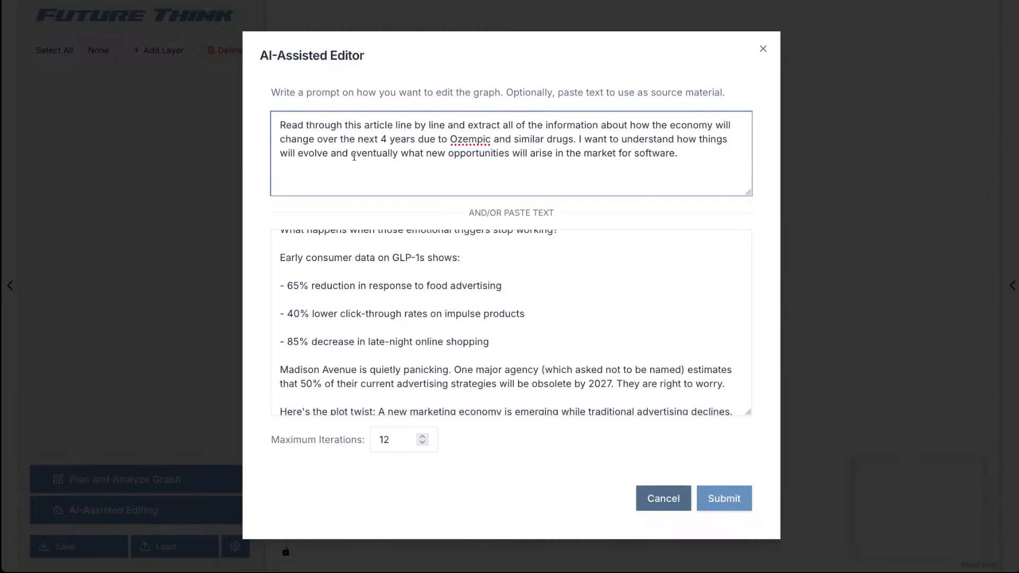
Insert ", how people iwll spend their time," after "evolve" in the second prompt sentence.
{"action": "left_click_drag", "start_coordinate": [328, 154], "coordinate": [329, 154]}
{"action": "type", "text": ", how peopl"}
{"action": "type", "text": "e iwll spend thei"}
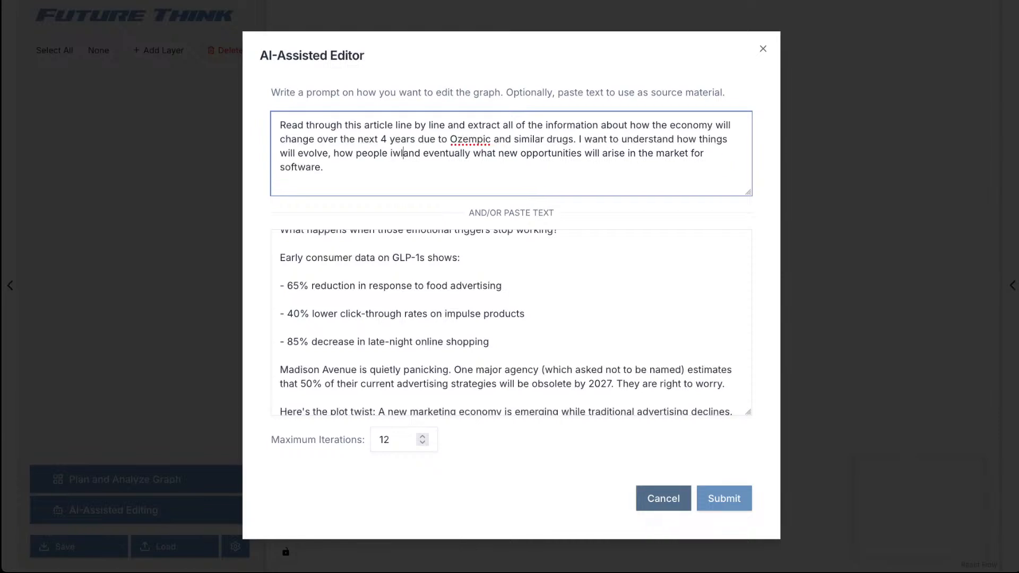
{"action": "type", "text": "r time,"}
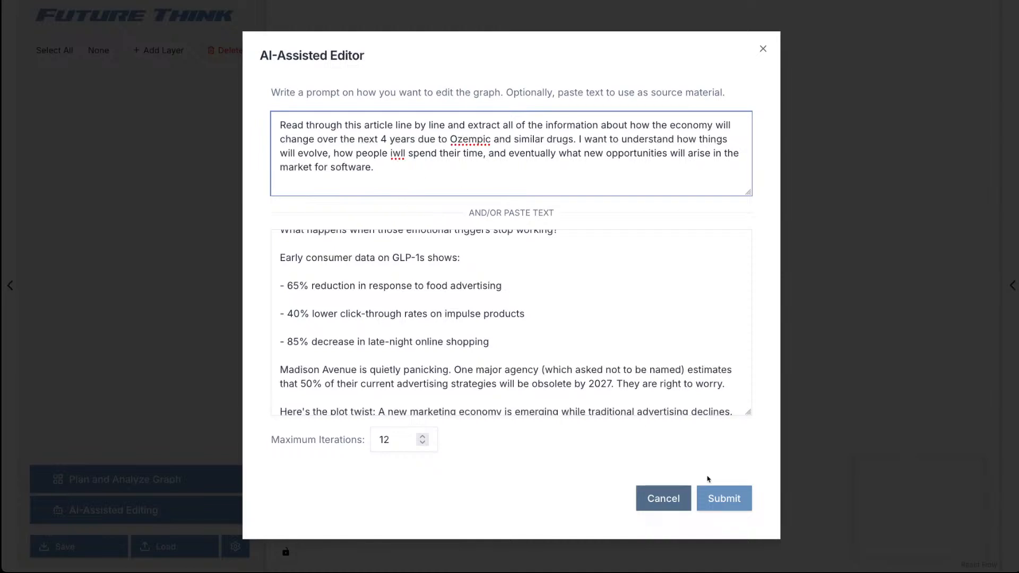
Set the maximum iterations to 16 and submit the AI-assisted edit.
{"action": "double_click", "coordinate": [390, 442]}
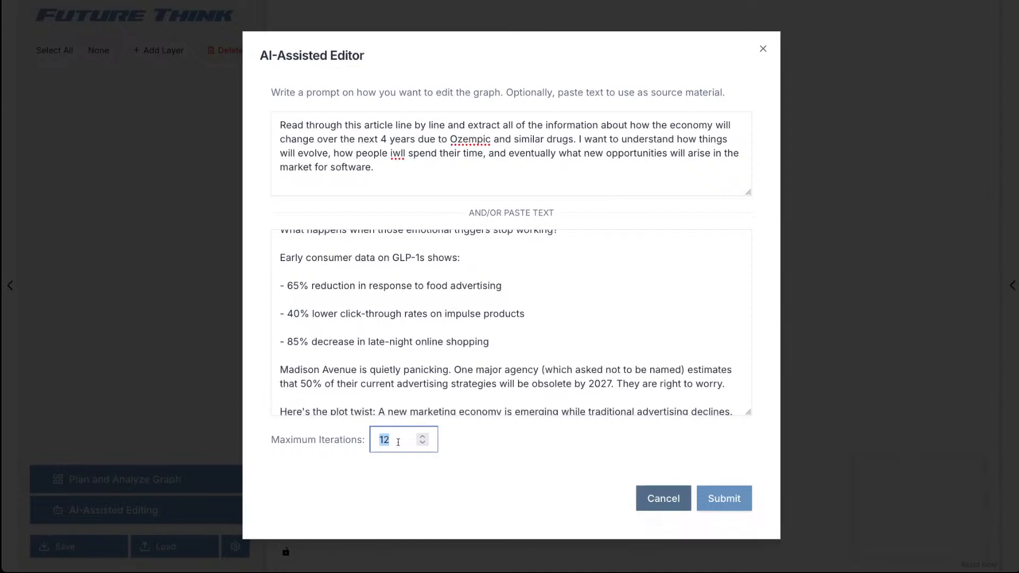
{"action": "type", "text": "16"}
{"action": "left_click", "coordinate": [724, 499]}
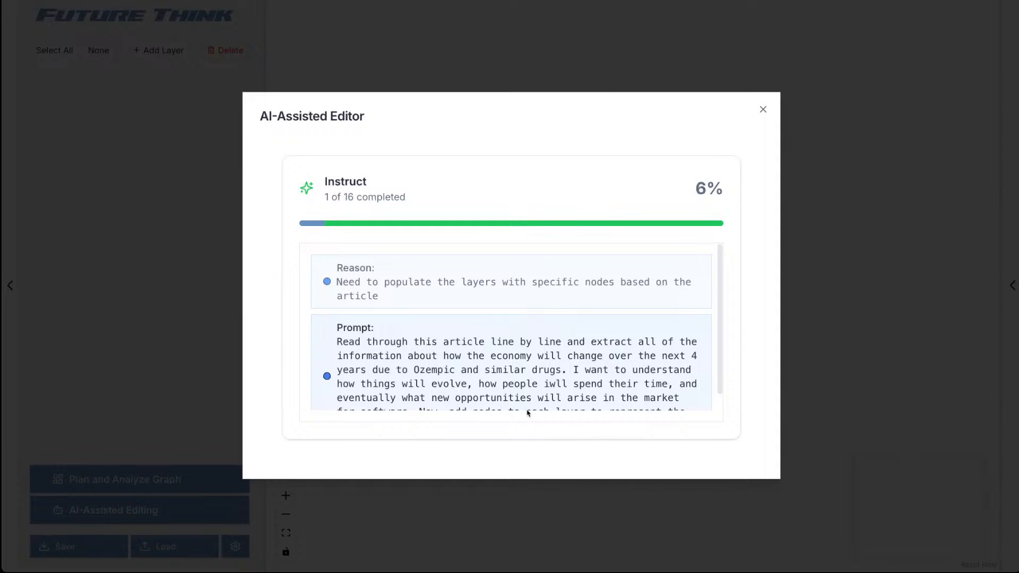
Read the reason and prompt texts of the successive AI iterations while the graph is being generated.
{"action": "scroll", "coordinate": [503, 280], "scroll_direction": "down", "scroll_amount": 2}
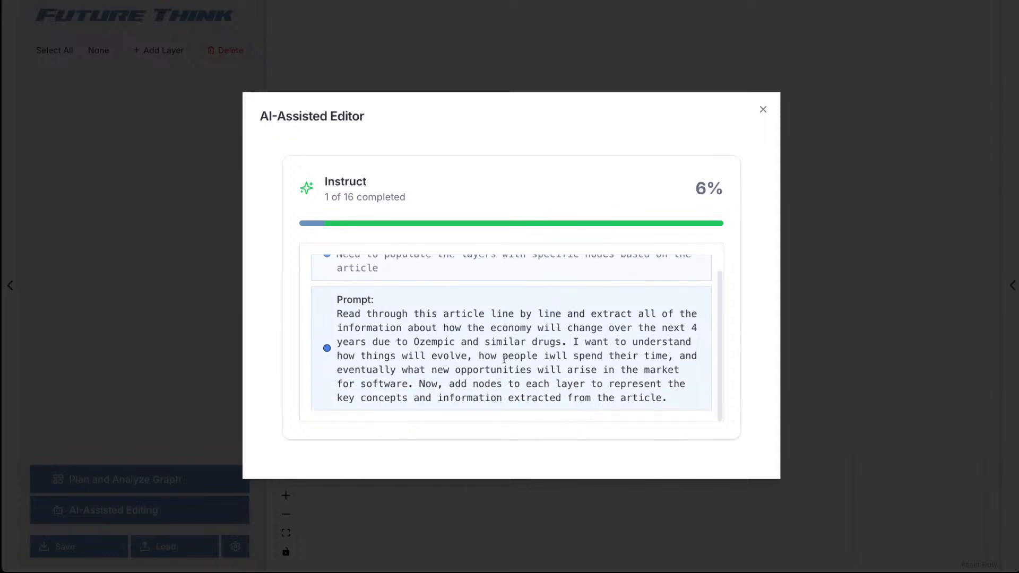
{"action": "scroll", "coordinate": [502, 350], "scroll_direction": "up", "scroll_amount": 2}
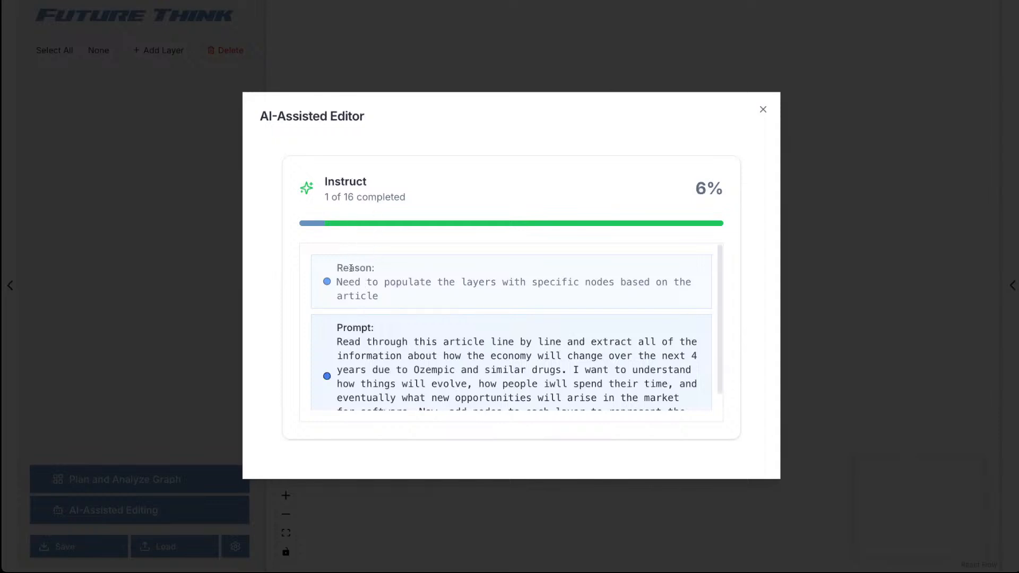
{"action": "scroll", "coordinate": [354, 272], "scroll_direction": "down", "scroll_amount": 2}
{"action": "scroll", "coordinate": [354, 272], "scroll_direction": "up", "scroll_amount": 2}
{"action": "scroll", "coordinate": [372, 282], "scroll_direction": "down", "scroll_amount": 2}
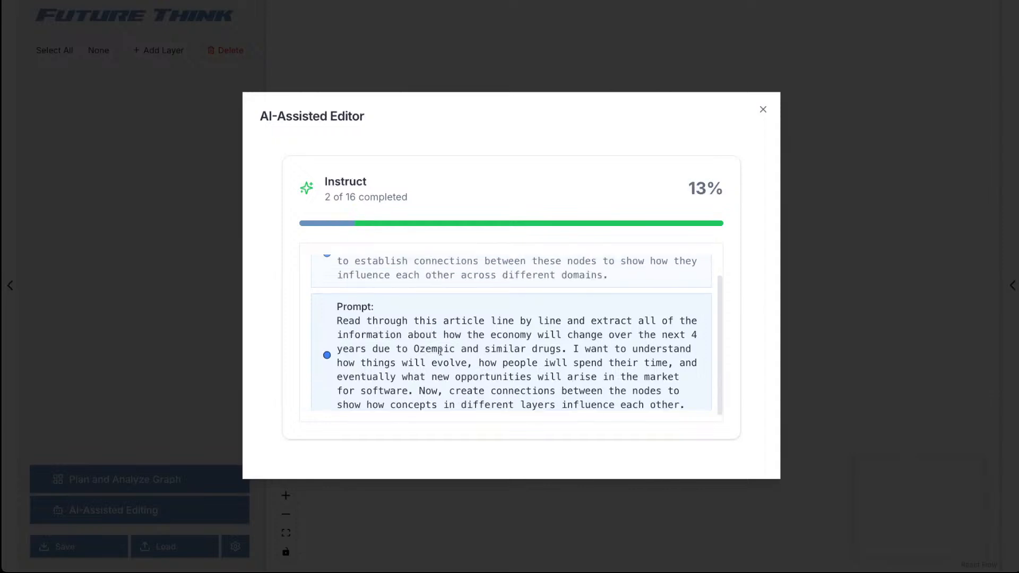
{"action": "scroll", "coordinate": [412, 345], "scroll_direction": "up", "scroll_amount": 1}
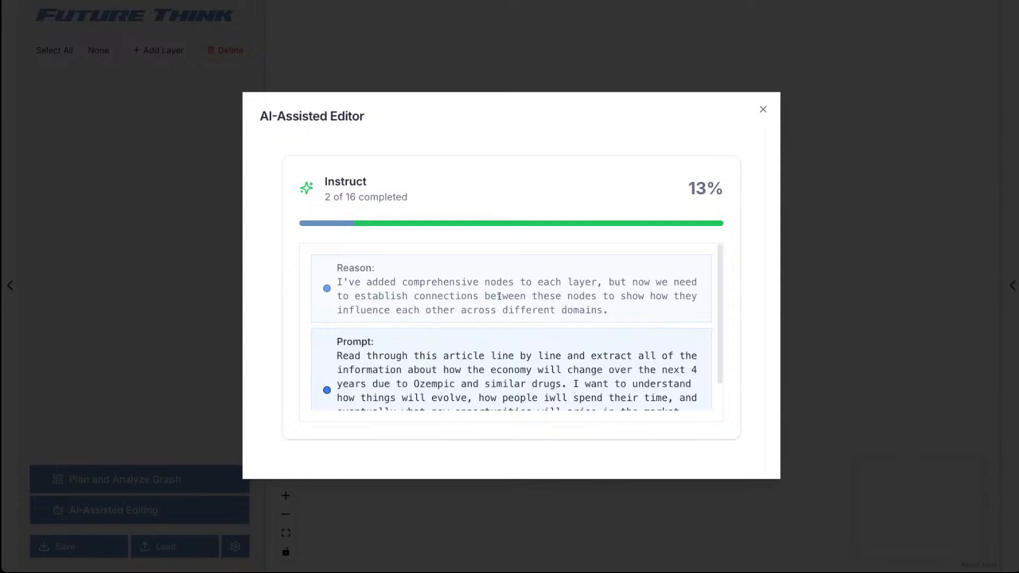
{"action": "scroll", "coordinate": [495, 298], "scroll_direction": "down", "scroll_amount": 1}
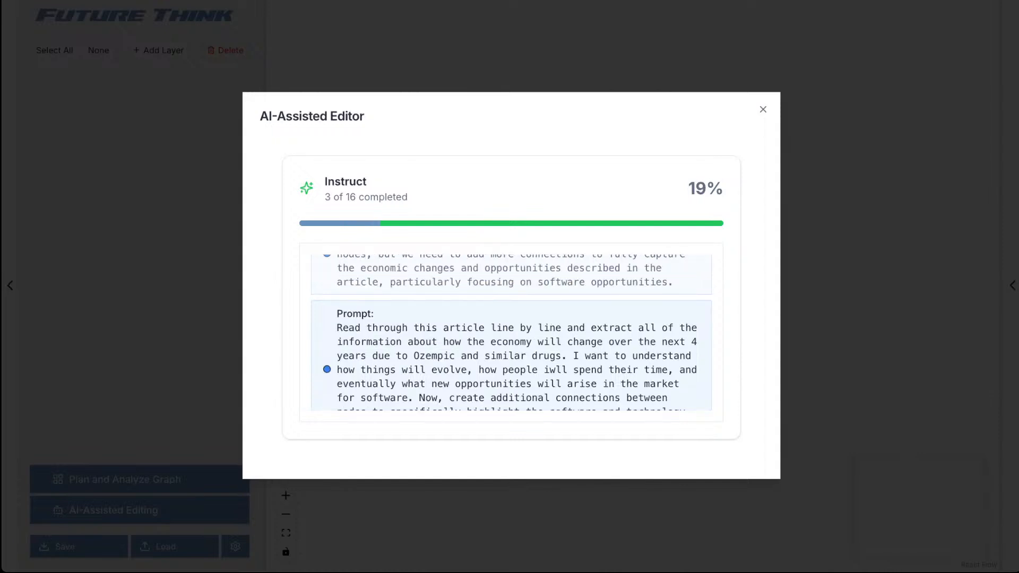
{"action": "scroll", "coordinate": [427, 324], "scroll_direction": "up", "scroll_amount": 1}
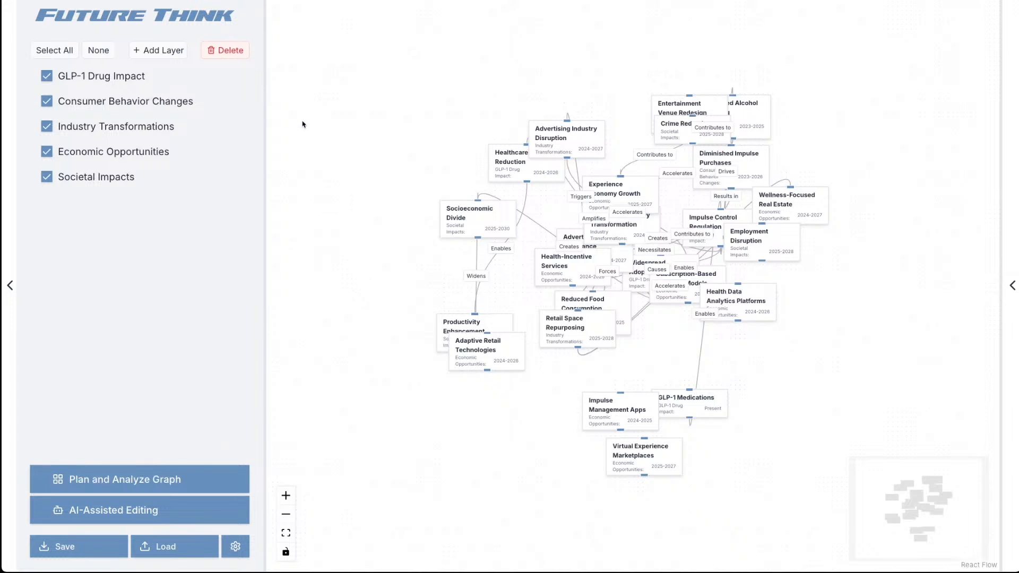
Open the details pane and show only the GLP-1 Drug Impact layer of the graph.
{"action": "left_click", "coordinate": [1012, 285]}
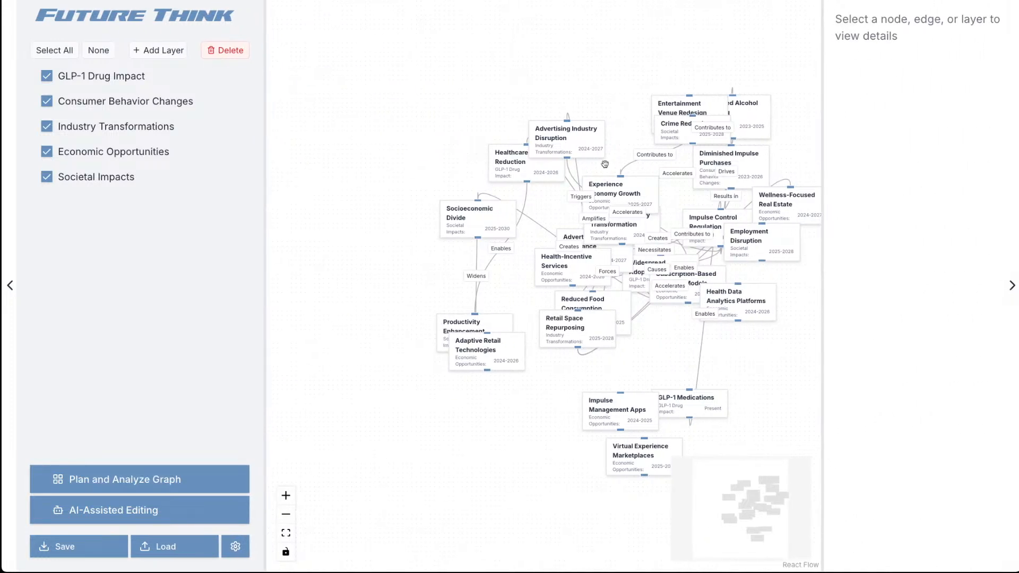
{"action": "left_click_drag", "start_coordinate": [427, 260], "coordinate": [310, 231]}
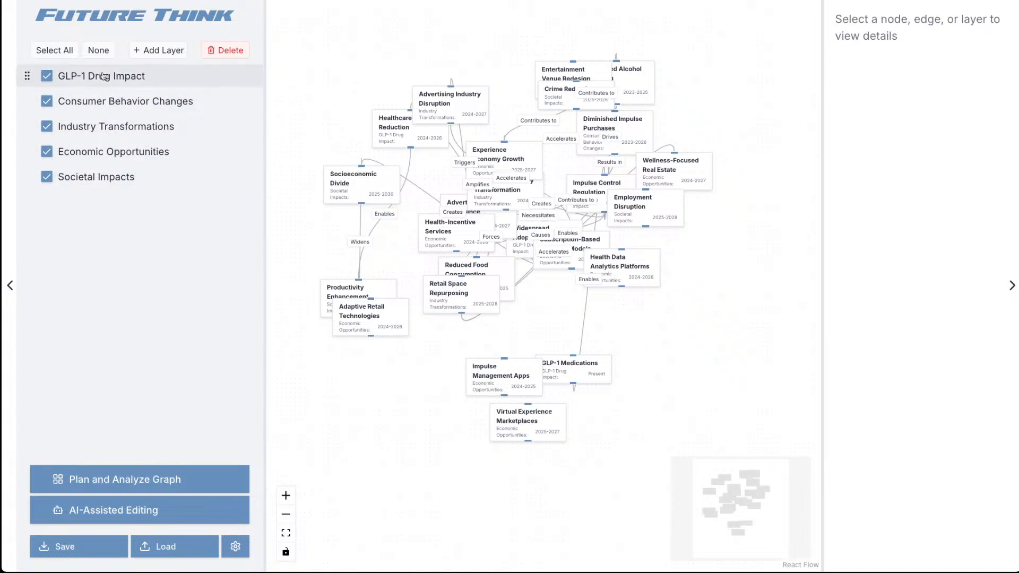
{"action": "left_click", "coordinate": [100, 53]}
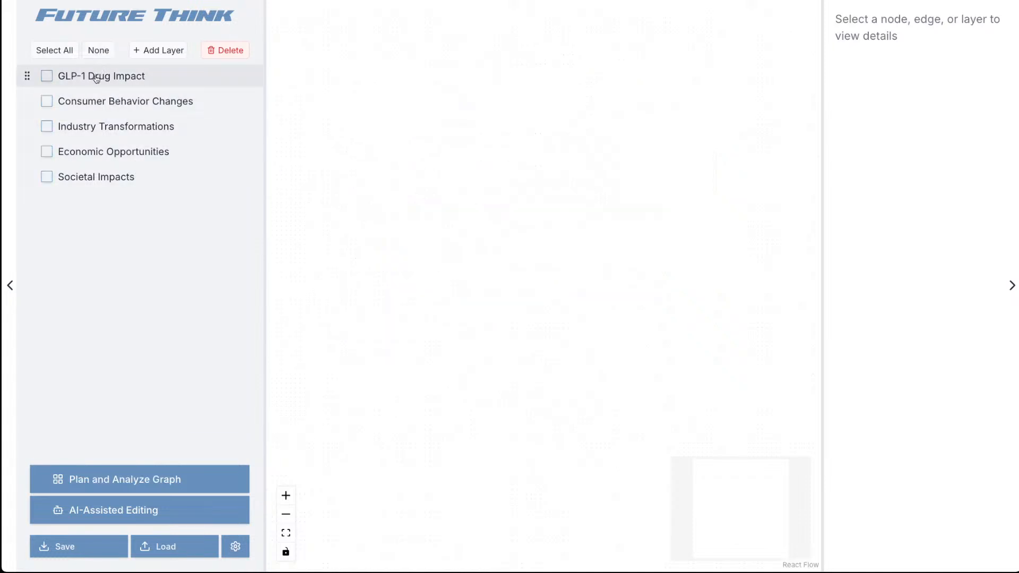
{"action": "left_click", "coordinate": [96, 77]}
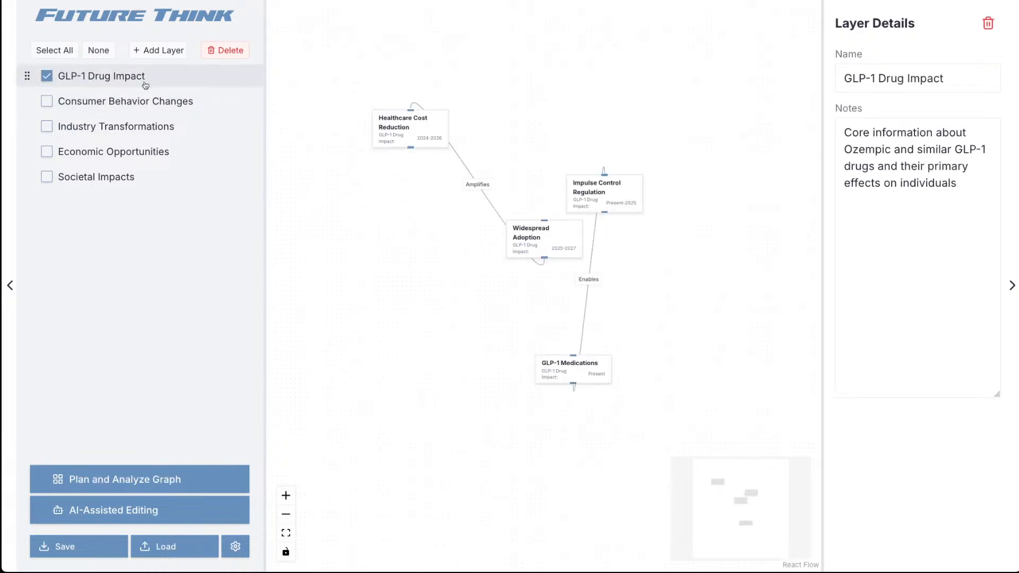
Arrange Widespread Adoption above Healthcare Cost Reduction, and GLP-1 Medications above Impulse Control Regulation in a second column beside them.
{"action": "left_click", "coordinate": [404, 127]}
{"action": "left_click_drag", "start_coordinate": [403, 128], "coordinate": [401, 244]}
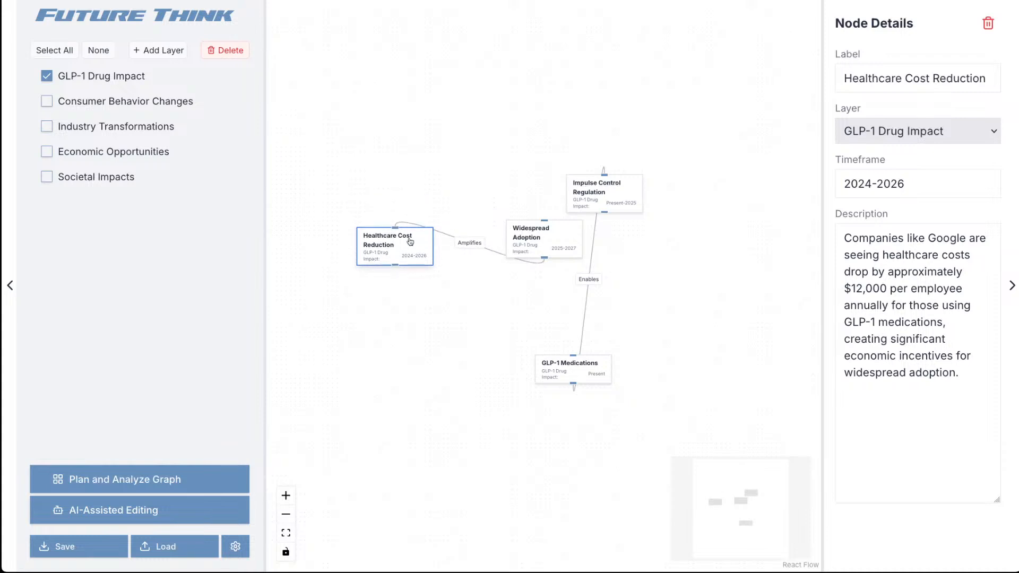
{"action": "mouse_move", "coordinate": [544, 232]}
{"action": "left_mouse_down"}
{"action": "mouse_move", "coordinate": [418, 141]}
{"action": "mouse_move", "coordinate": [393, 141]}
{"action": "left_mouse_up"}
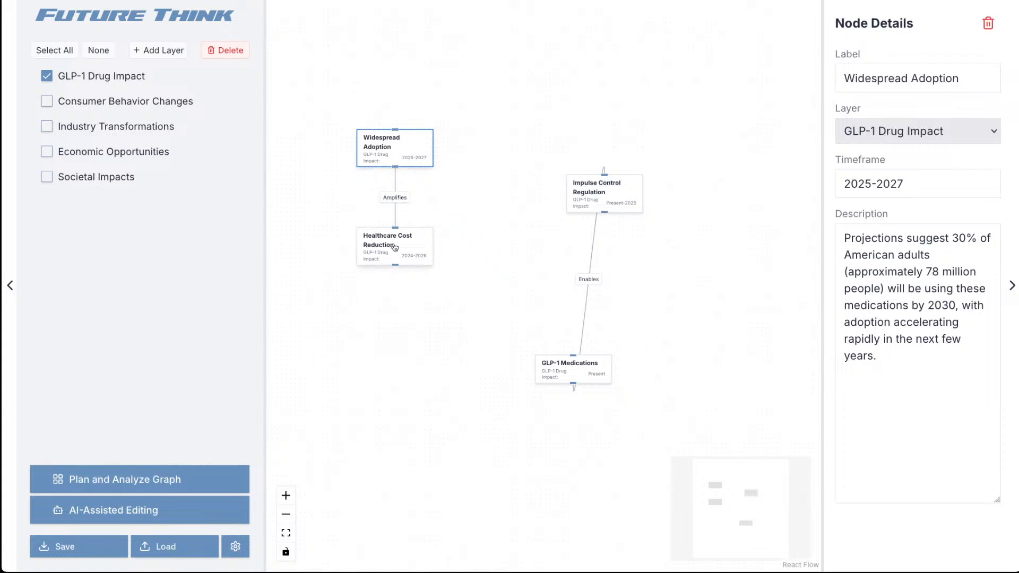
{"action": "left_click_drag", "start_coordinate": [559, 365], "coordinate": [492, 135]}
{"action": "left_click_drag", "start_coordinate": [598, 193], "coordinate": [499, 244]}
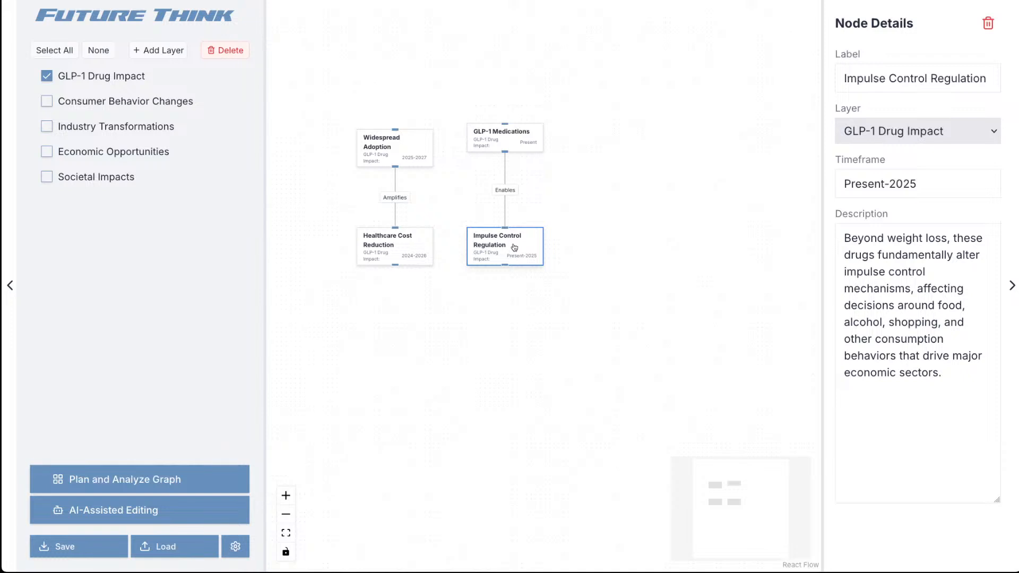
{"action": "left_click_drag", "start_coordinate": [518, 142], "coordinate": [512, 148]}
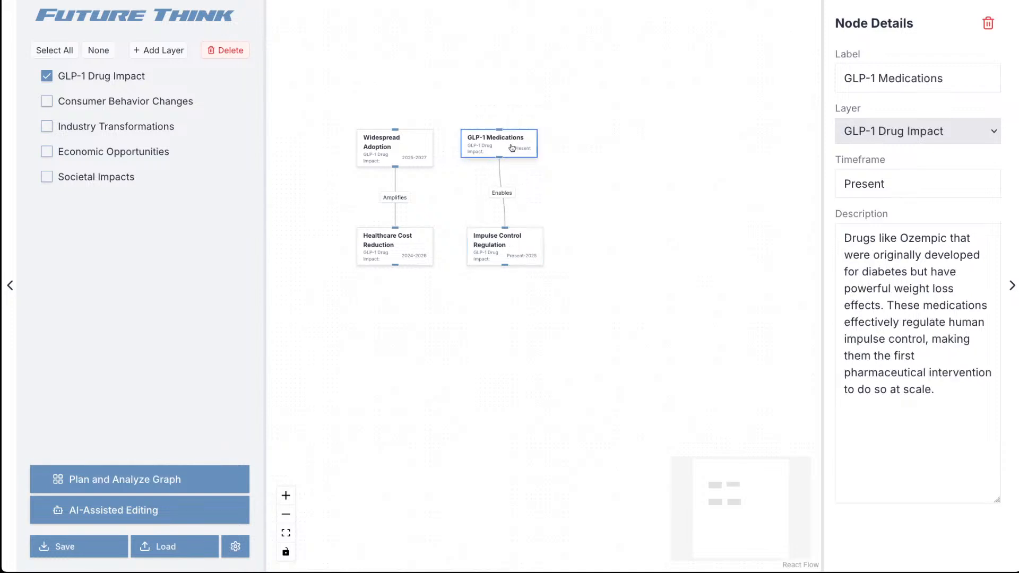
Show the Consumer Behavior Changes layer together with GLP-1 Drug Impact and move the Impulse Control Regulation node just below Diminished Impulse Purchases.
{"action": "left_click", "coordinate": [47, 101]}
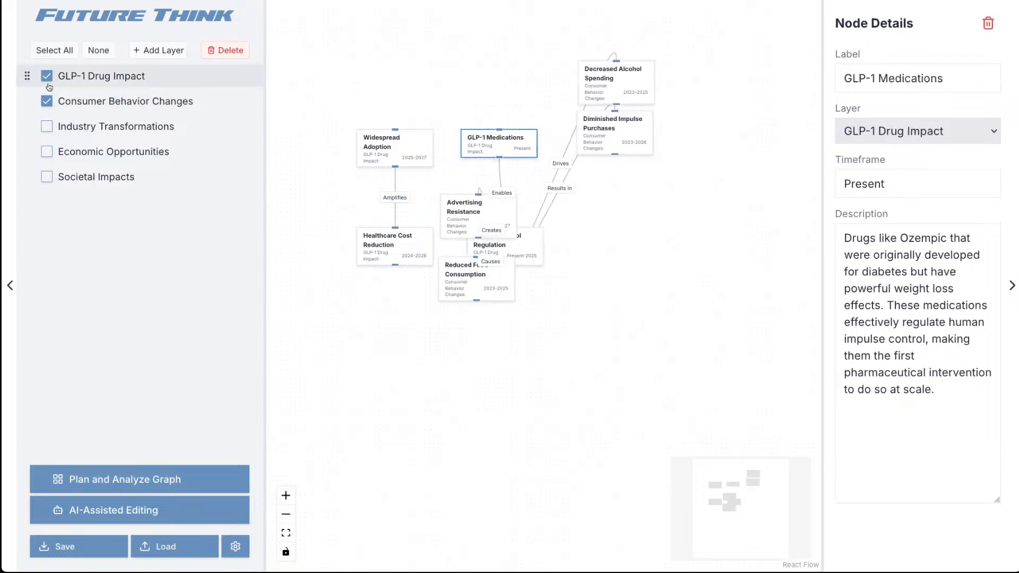
{"action": "left_click", "coordinate": [47, 77]}
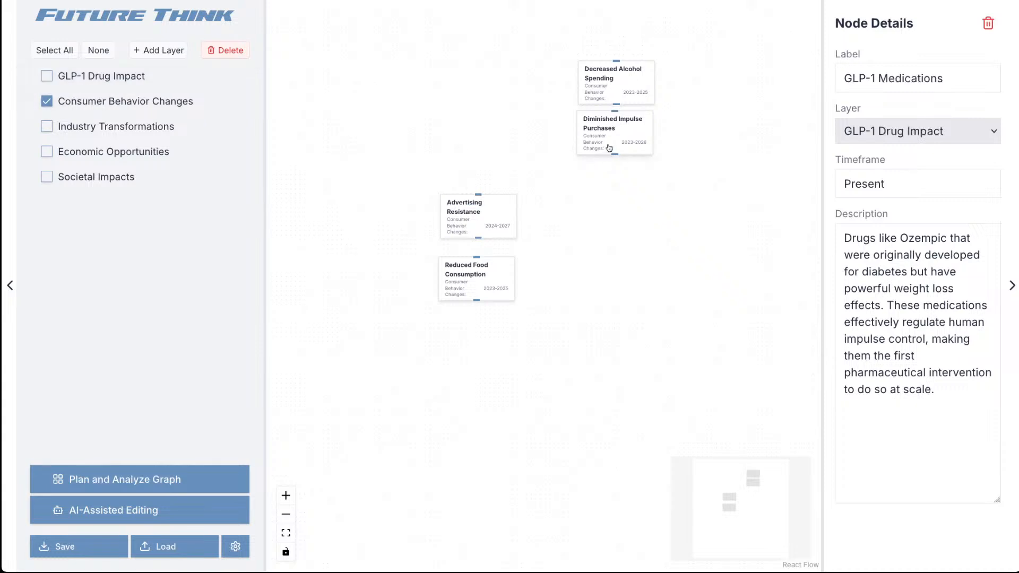
{"action": "left_click", "coordinate": [101, 87]}
{"action": "left_click", "coordinate": [47, 79]}
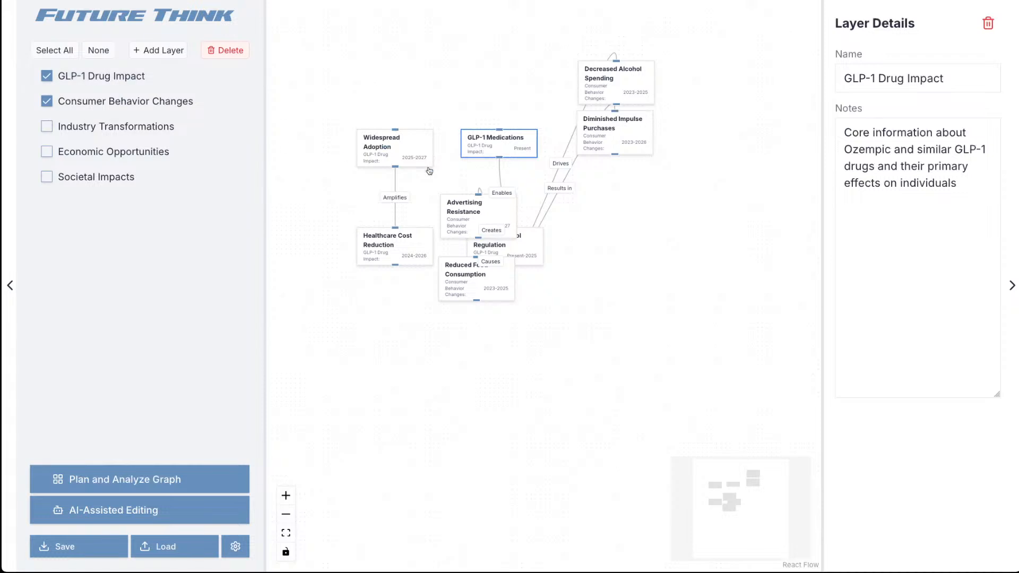
{"action": "left_click_drag", "start_coordinate": [548, 251], "coordinate": [615, 180]}
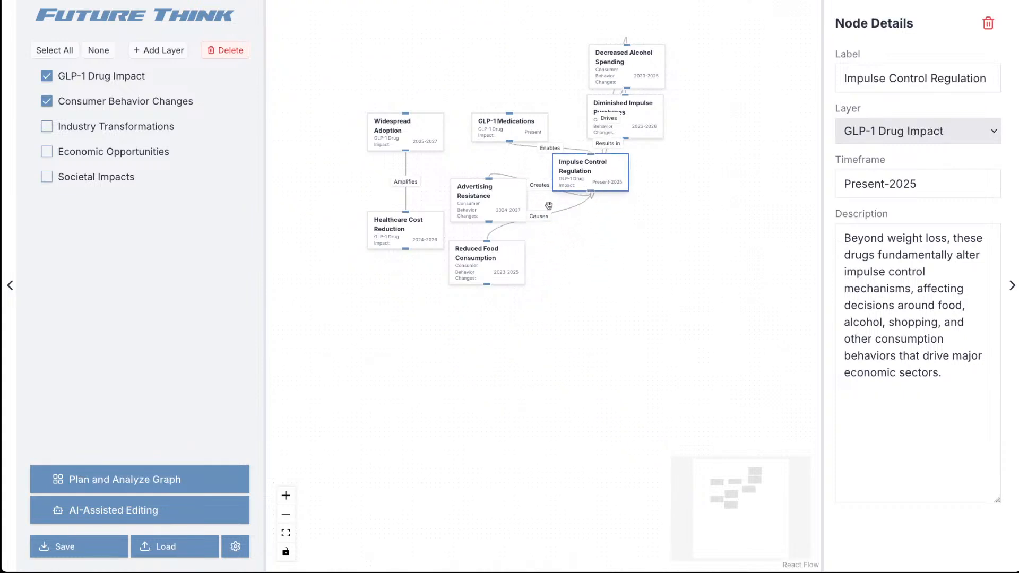
Arrange the four Consumer Behavior Changes nodes below Impulse Control Regulation and place GLP-1 Medications directly above it.
{"action": "left_click_drag", "start_coordinate": [492, 214], "coordinate": [685, 312]}
{"action": "left_click_drag", "start_coordinate": [504, 274], "coordinate": [497, 304]}
{"action": "left_click_drag", "start_coordinate": [710, 301], "coordinate": [622, 306]}
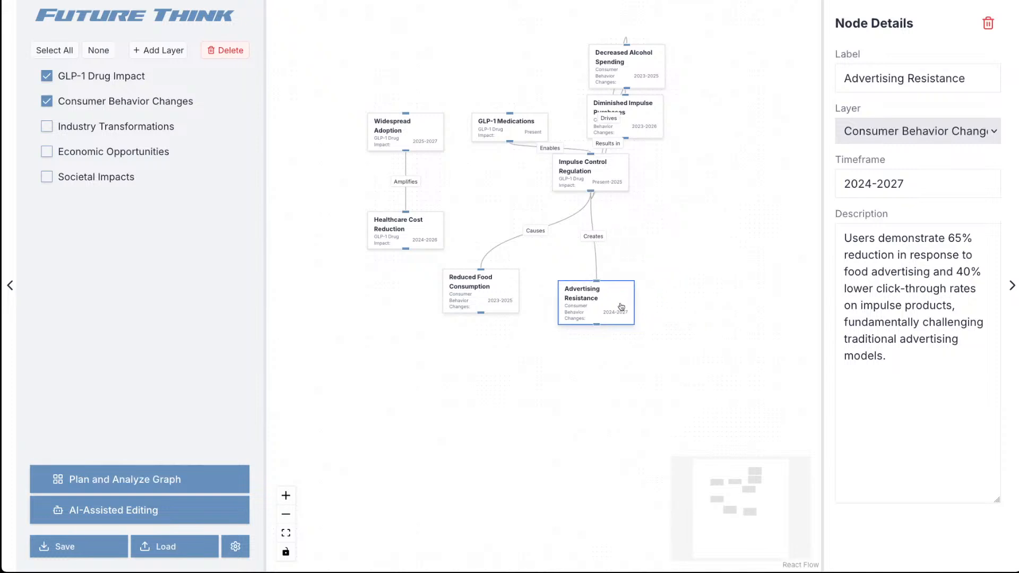
{"action": "left_click_drag", "start_coordinate": [644, 130], "coordinate": [736, 305]}
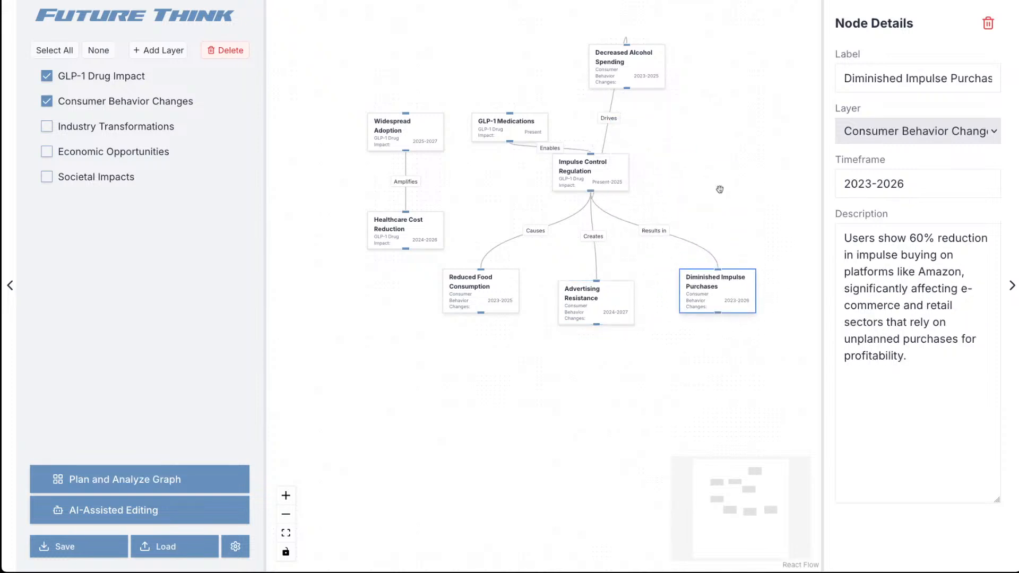
{"action": "left_click_drag", "start_coordinate": [635, 70], "coordinate": [691, 375]}
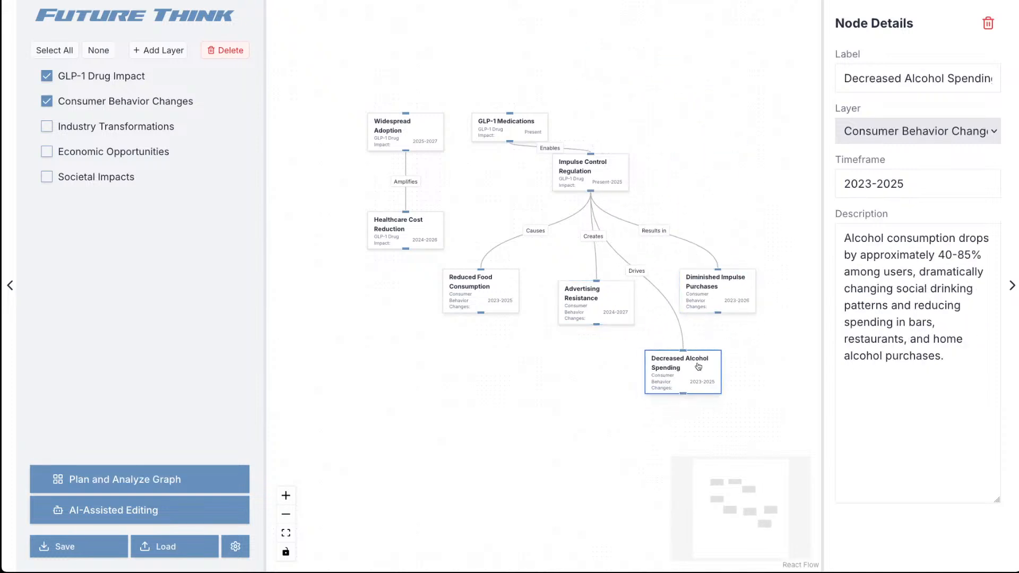
{"action": "left_click_drag", "start_coordinate": [609, 319], "coordinate": [587, 325]}
{"action": "left_click_drag", "start_coordinate": [531, 126], "coordinate": [612, 74]}
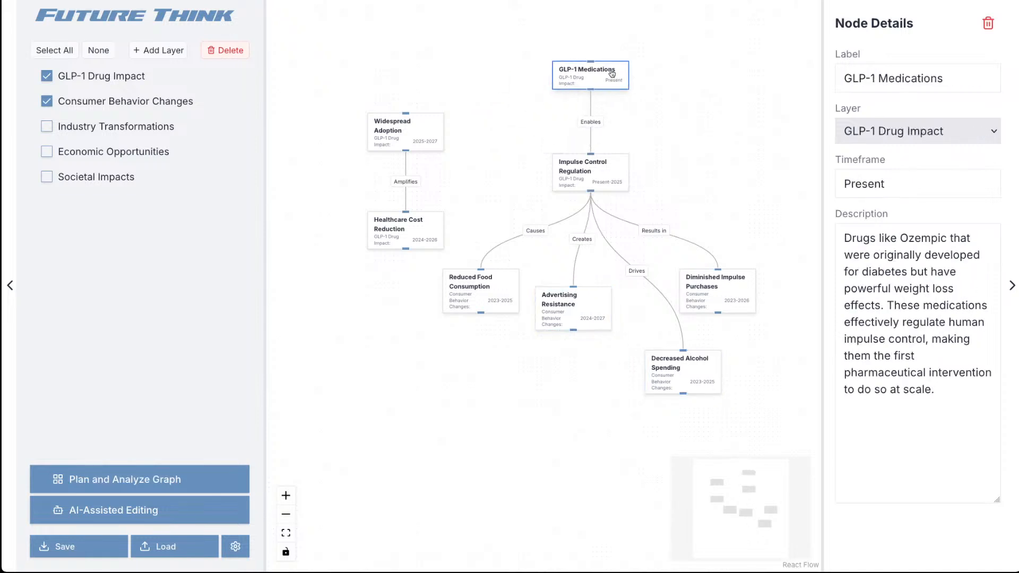
Read the details of Impulse Control Regulation, Reduced Food Consumption, Decreased Alcohol Spending and Diminished Impulse Purchases.
{"action": "left_click", "coordinate": [596, 176]}
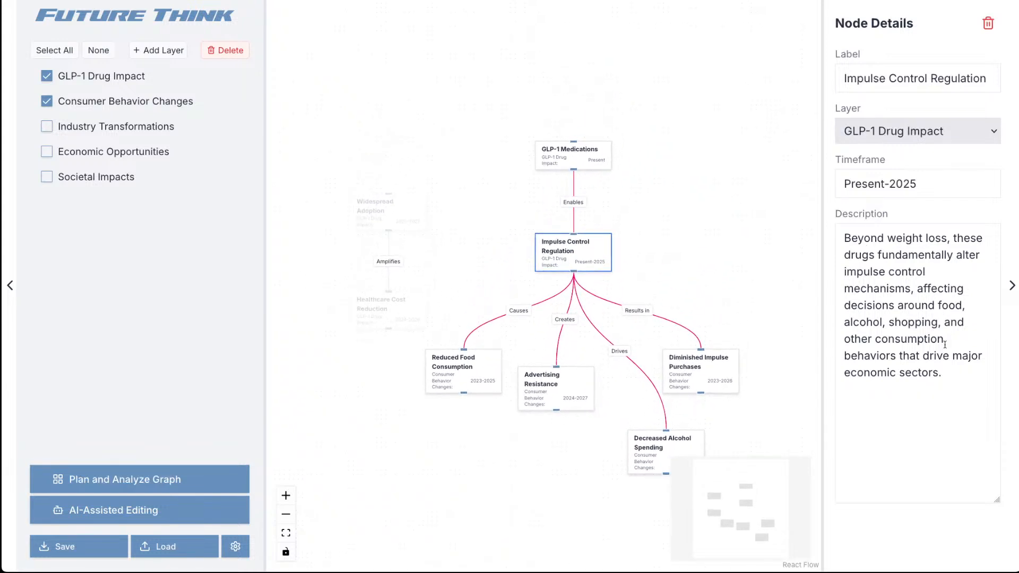
{"action": "left_click", "coordinate": [473, 371]}
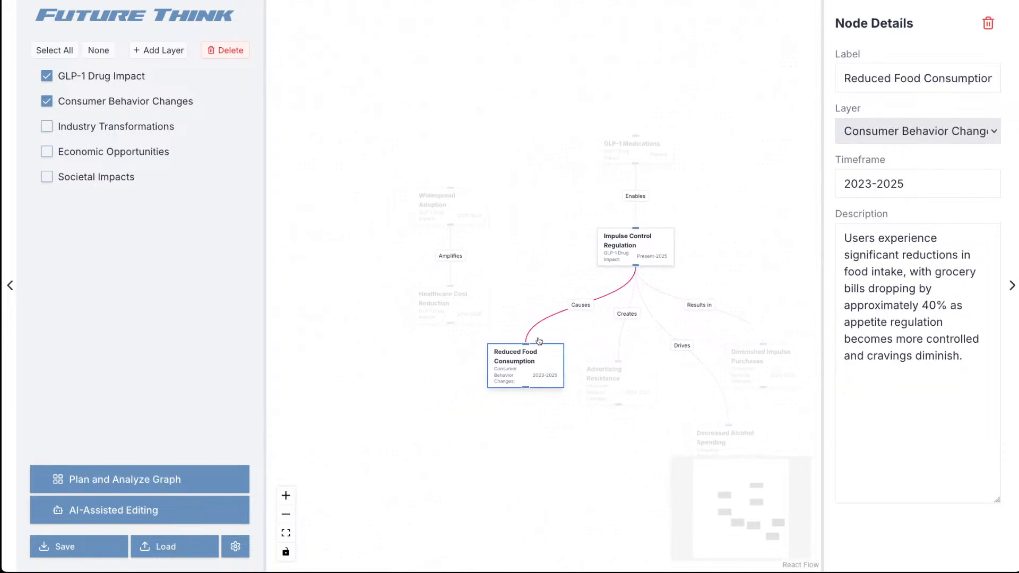
{"action": "left_click", "coordinate": [529, 374]}
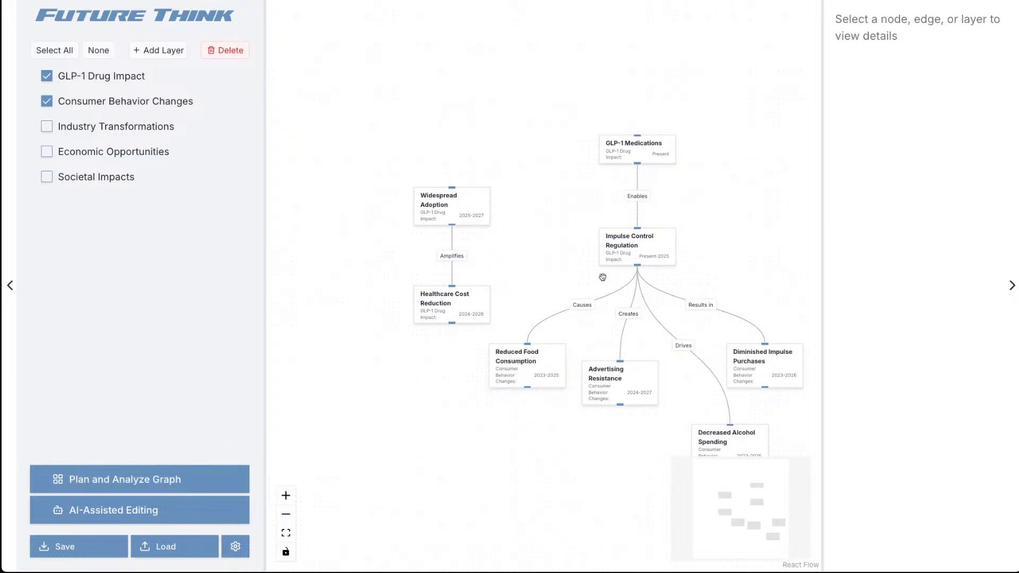
{"action": "left_click", "coordinate": [633, 252]}
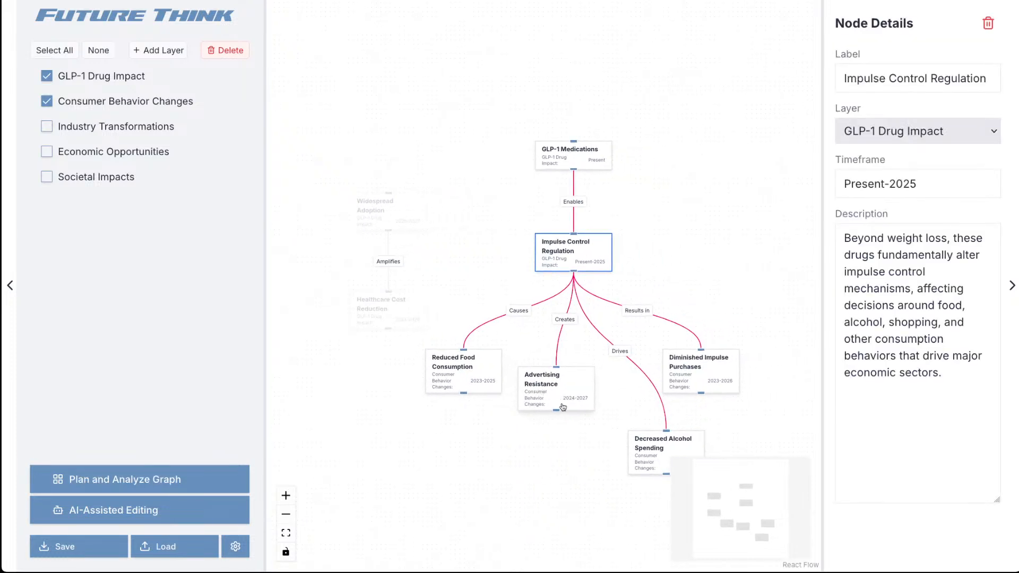
{"action": "left_click_drag", "start_coordinate": [605, 407], "coordinate": [580, 404]}
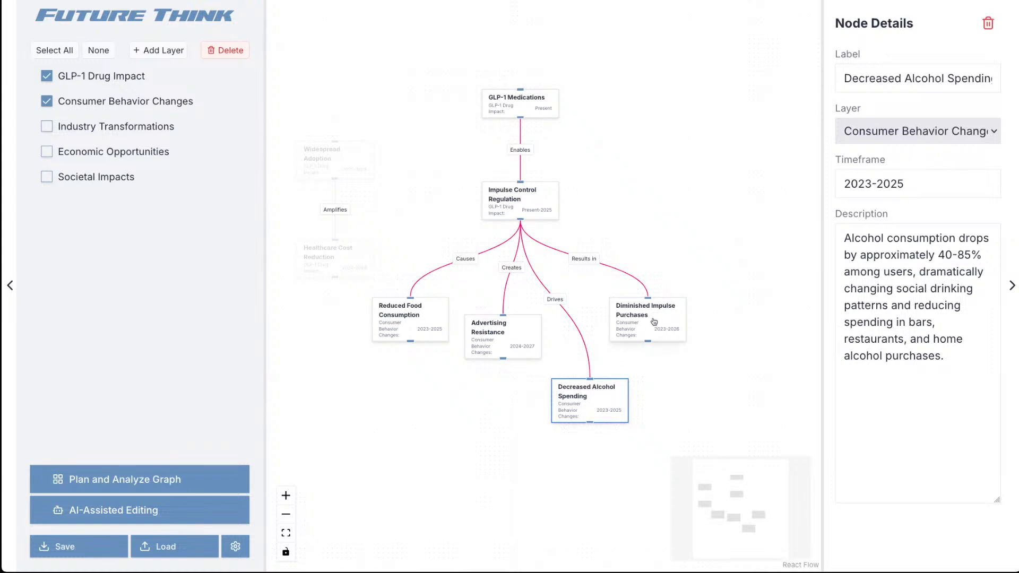
{"action": "left_click_drag", "start_coordinate": [650, 322], "coordinate": [644, 329]}
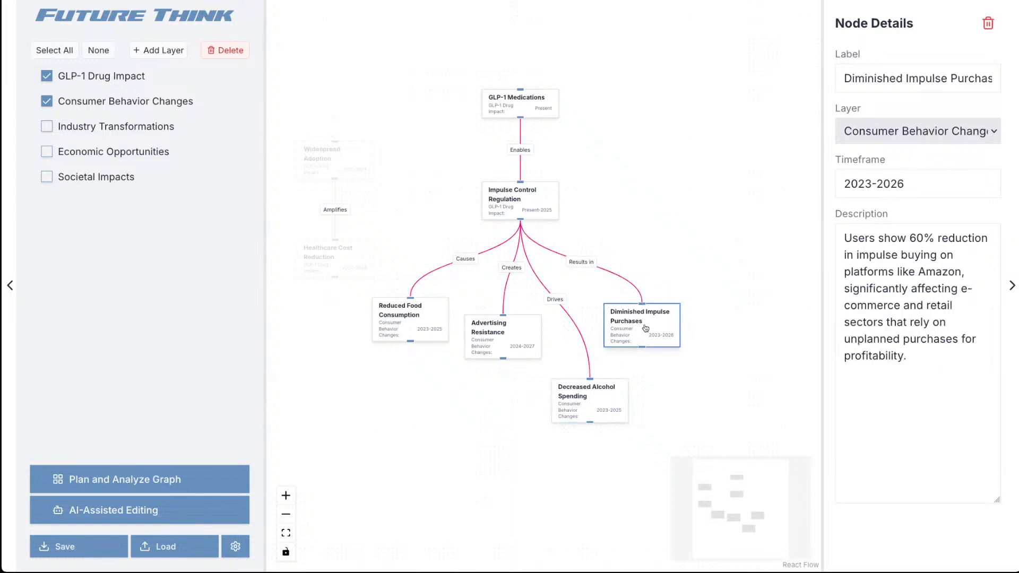
{"action": "left_click", "coordinate": [695, 323]}
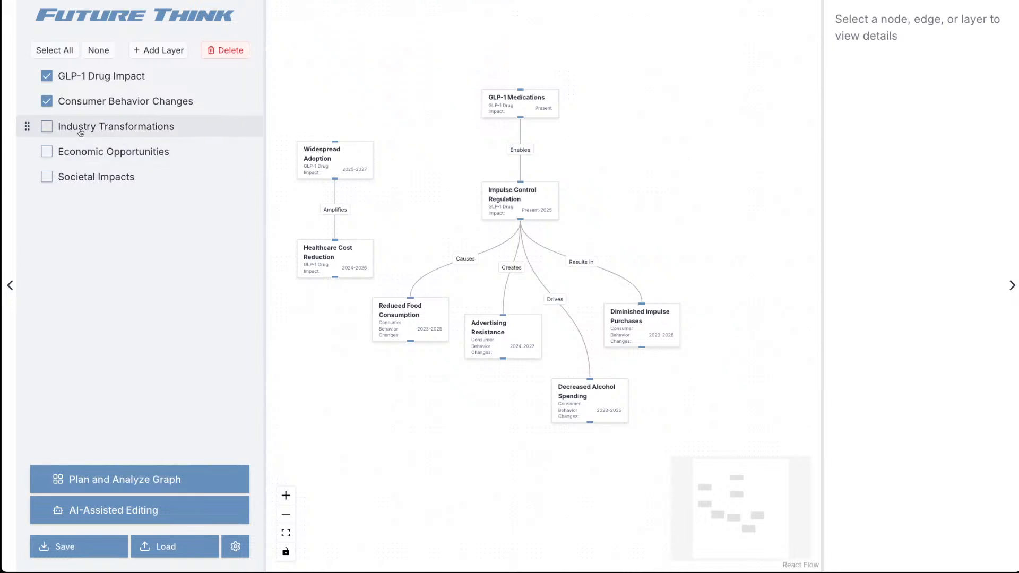
Show Industry Transformations instead of GLP-1 Drug Impact and move Advertising Industry Disruption below Advertising Resistance.
{"action": "left_click", "coordinate": [47, 127]}
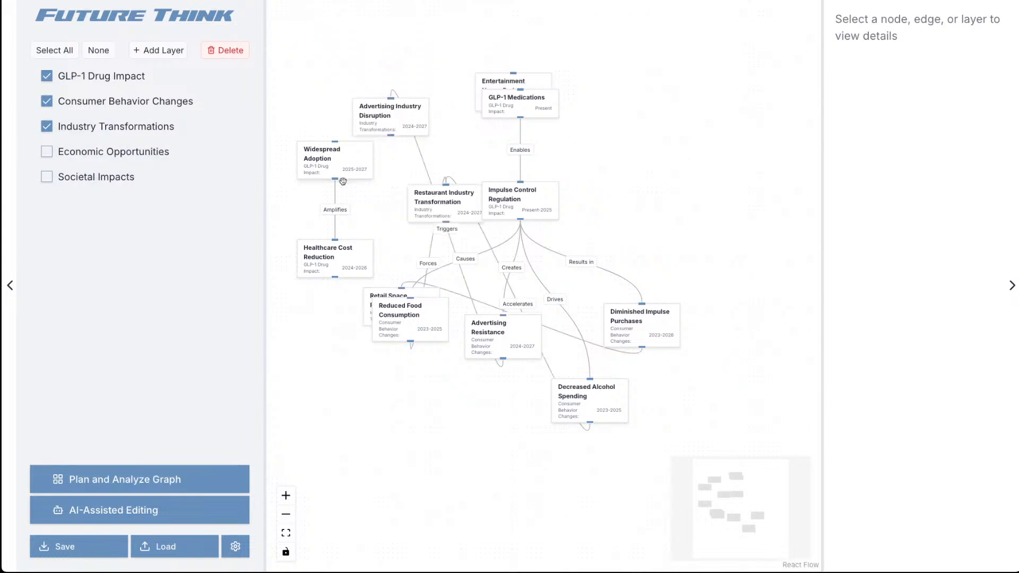
{"action": "left_click", "coordinate": [46, 77]}
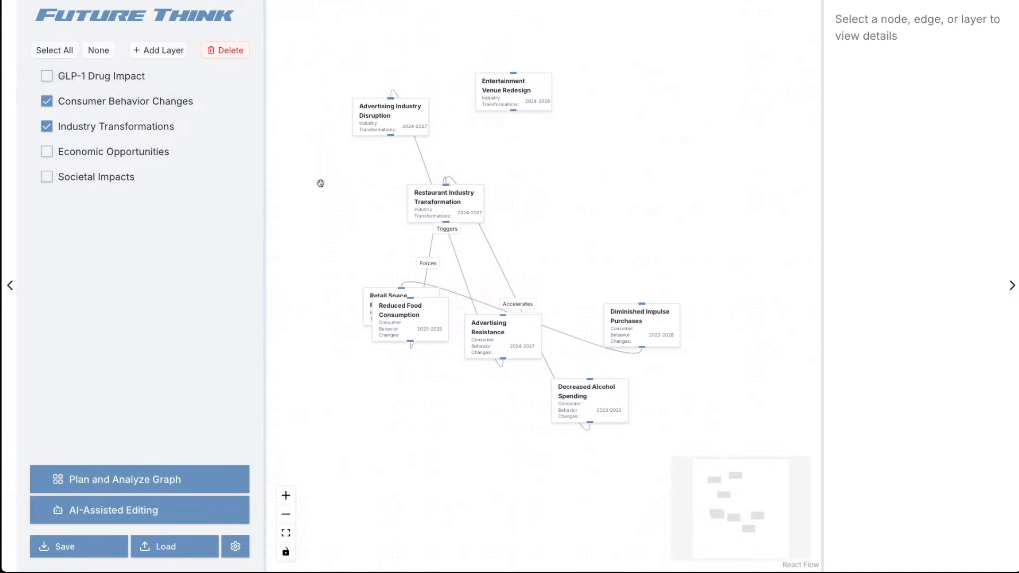
{"action": "left_click_drag", "start_coordinate": [320, 181], "coordinate": [312, 118]}
{"action": "left_click_drag", "start_coordinate": [382, 48], "coordinate": [478, 405]}
Move Decreased Alcohol Spending and Reduced Food Consumption above Restaurant Industry Transformation, and Retail Space Repurposing below Diminished Impulse Purchases.
{"action": "left_click_drag", "start_coordinate": [558, 350], "coordinate": [407, 66]}
{"action": "left_click_drag", "start_coordinate": [390, 265], "coordinate": [547, 84]}
{"action": "left_click_drag", "start_coordinate": [610, 344], "coordinate": [340, 328]}
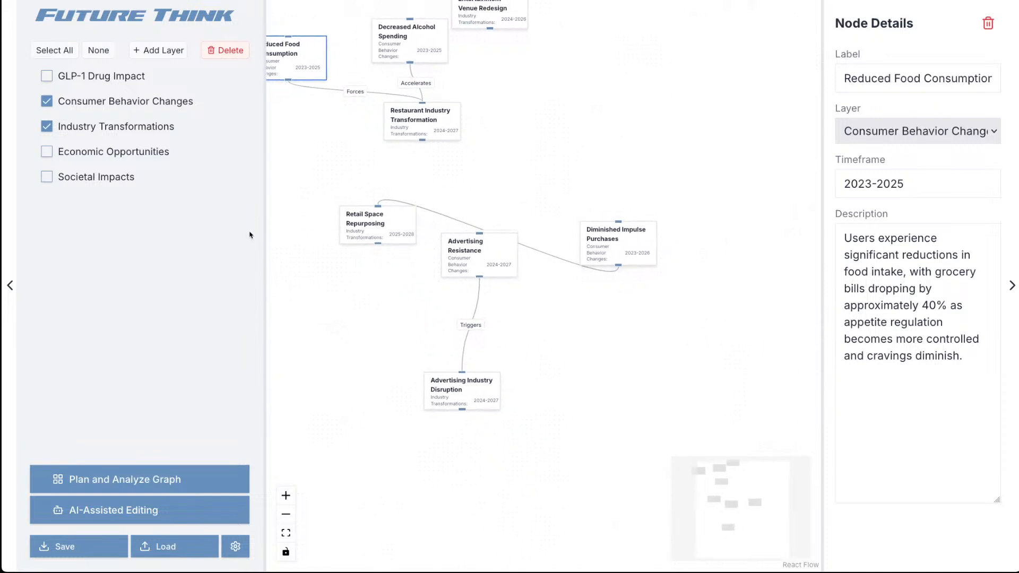
{"action": "left_click_drag", "start_coordinate": [358, 236], "coordinate": [597, 343]}
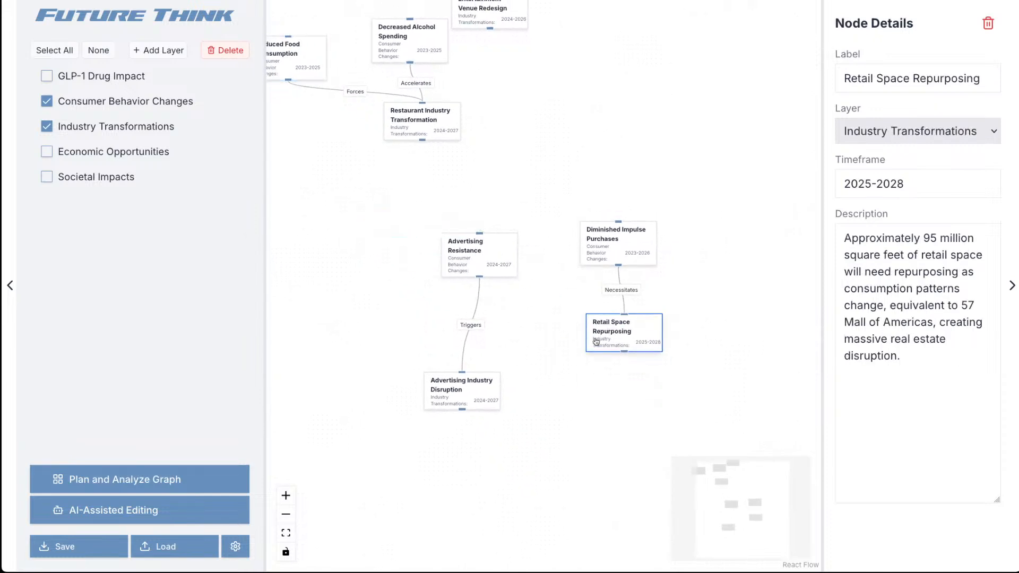
Align Reduced Food Consumption level with Decreased Alcohol Spending and shift Entertainment Venue Redesign slightly farther from them.
{"action": "left_click_drag", "start_coordinate": [514, 186], "coordinate": [551, 227]}
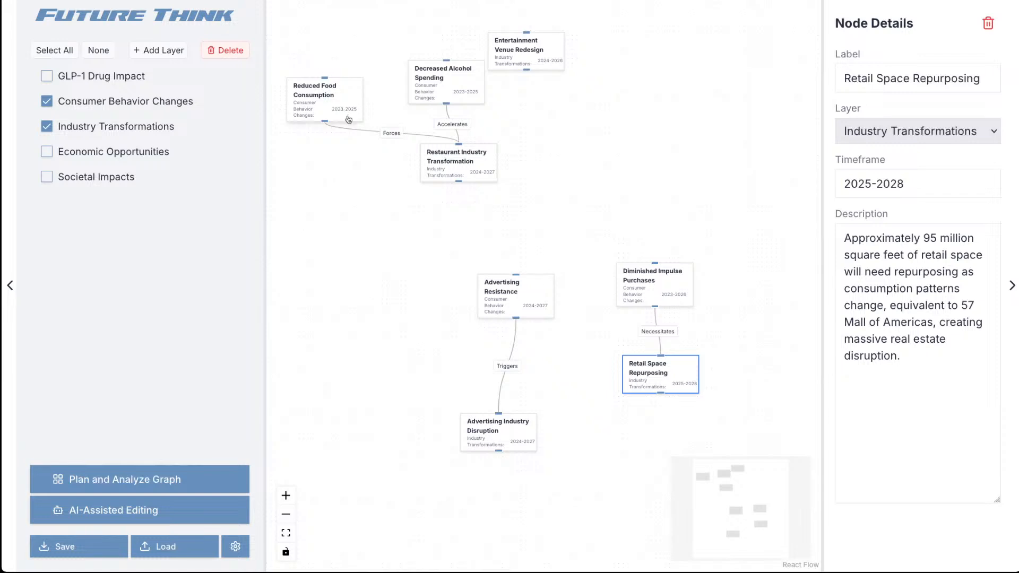
{"action": "left_click_drag", "start_coordinate": [355, 104], "coordinate": [372, 85]}
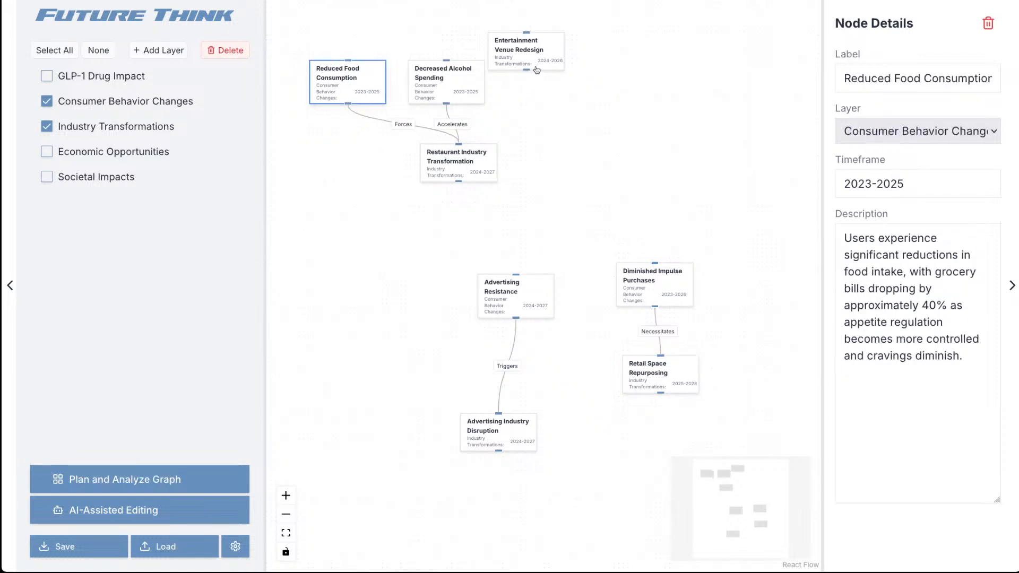
{"action": "left_click_drag", "start_coordinate": [533, 54], "coordinate": [559, 60]}
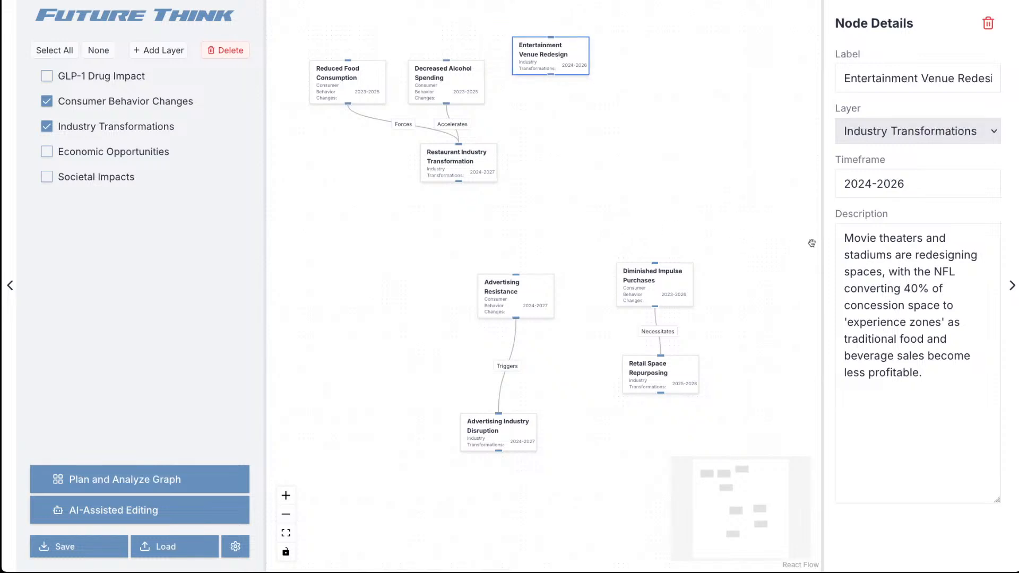
Read the details of the connected Diminished Impulse Purchases and Retail Space Repurposing nodes.
{"action": "left_click", "coordinate": [658, 235]}
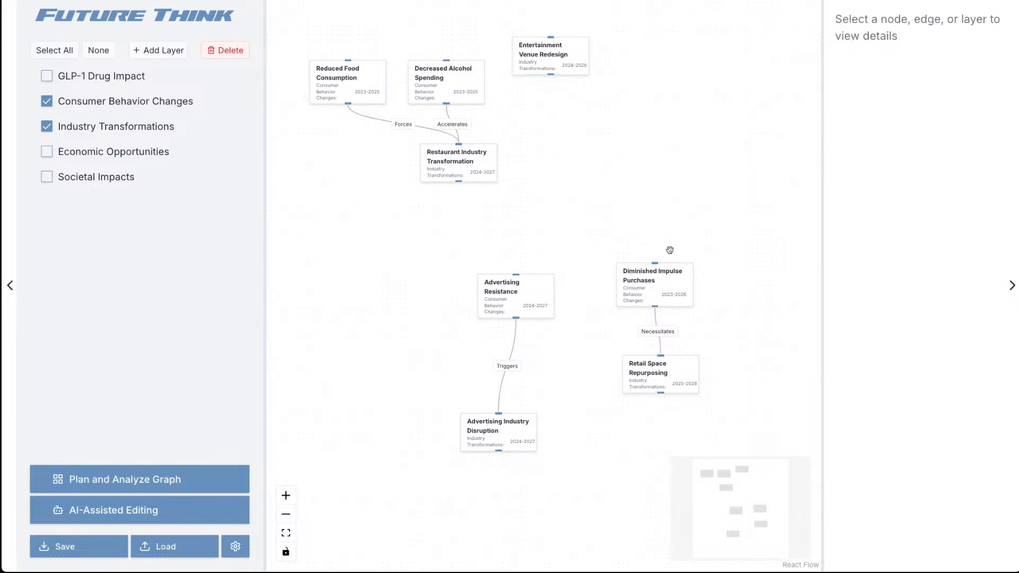
{"action": "left_click", "coordinate": [653, 287]}
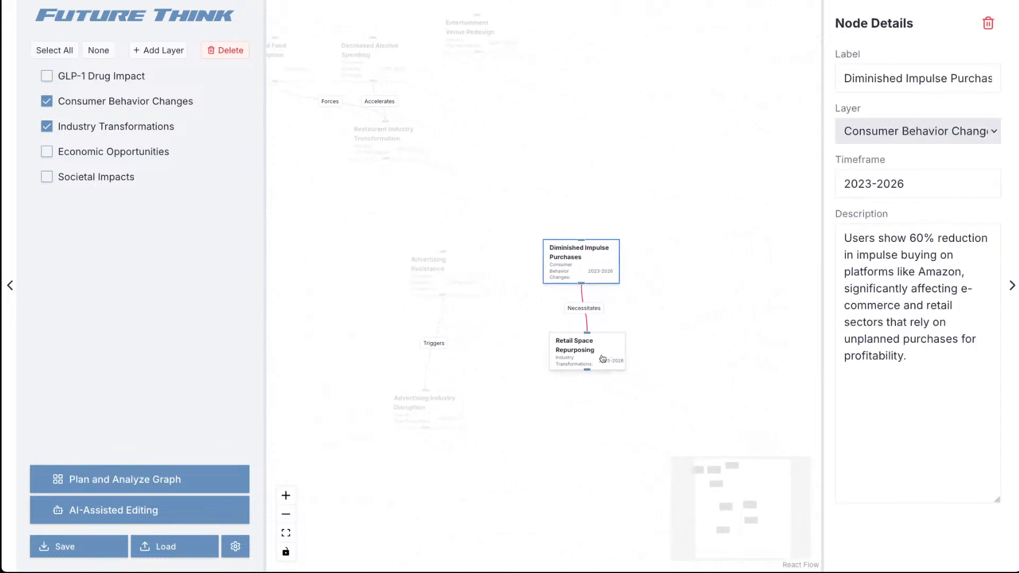
{"action": "left_click", "coordinate": [597, 351]}
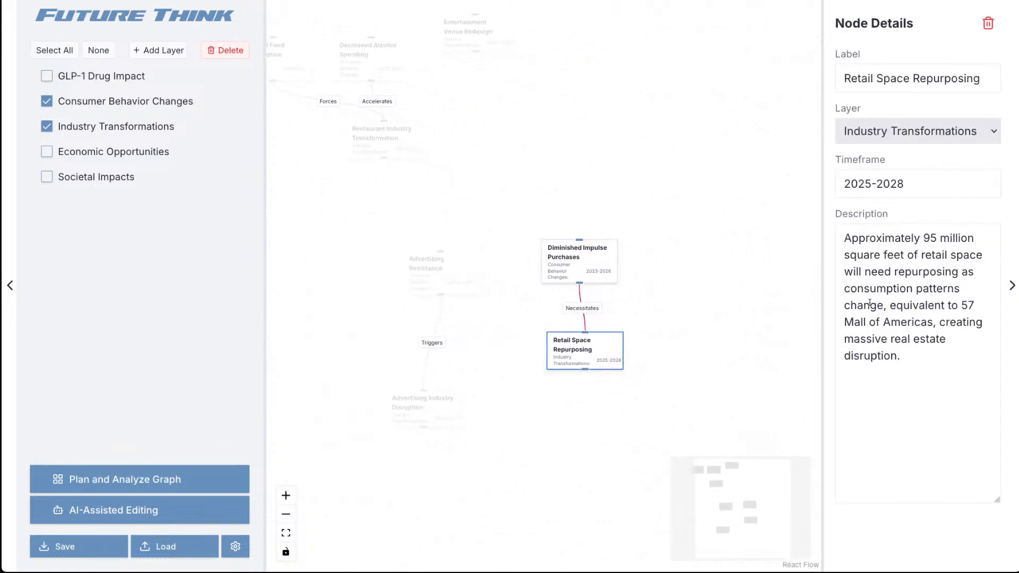
{"action": "left_click", "coordinate": [745, 275]}
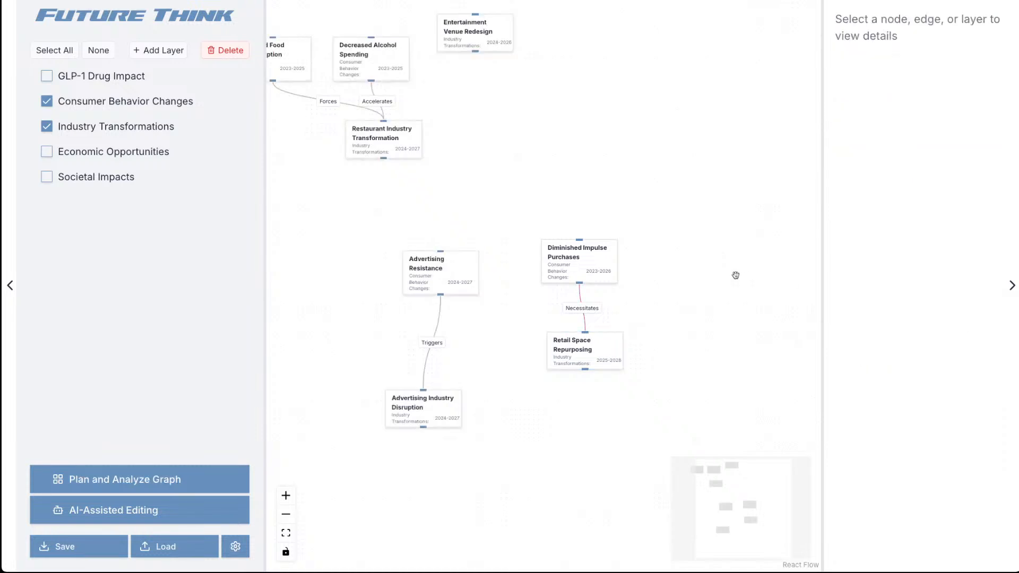
Show only the Economic Opportunities layer, hiding Consumer Behavior Changes and Industry Transformations.
{"action": "left_click_drag", "start_coordinate": [491, 191], "coordinate": [600, 212]}
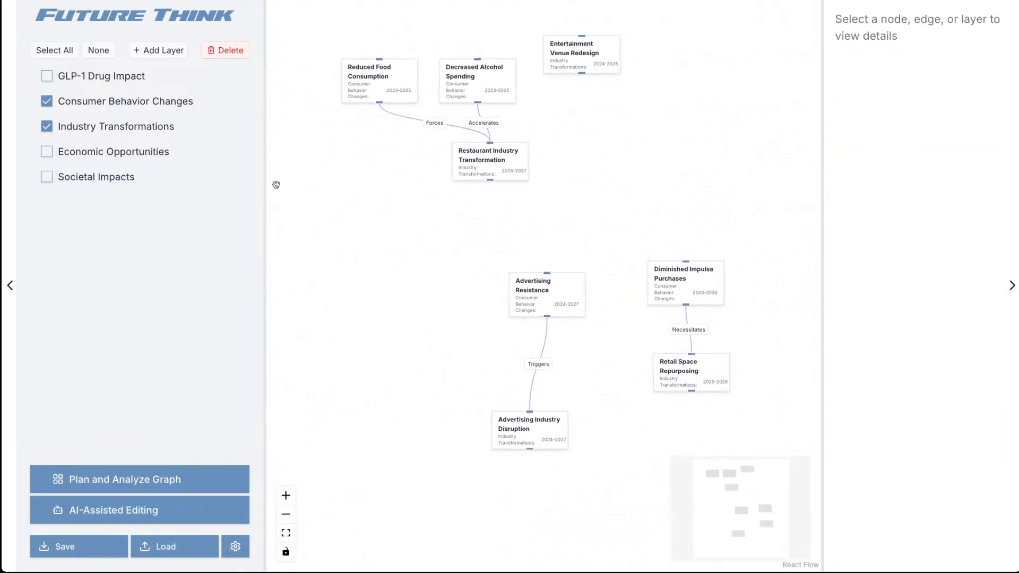
{"action": "left_click", "coordinate": [47, 153]}
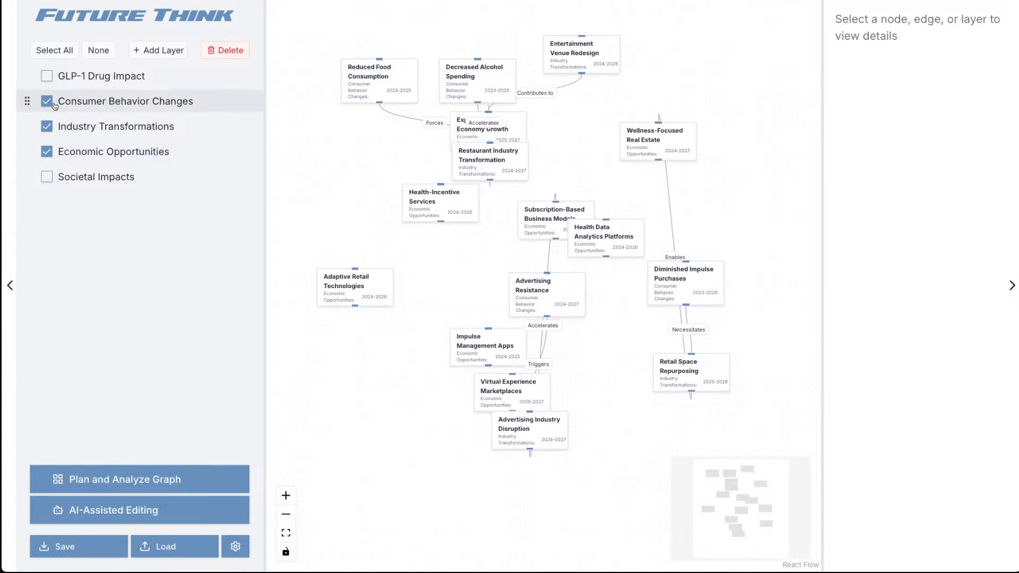
{"action": "left_click", "coordinate": [48, 103]}
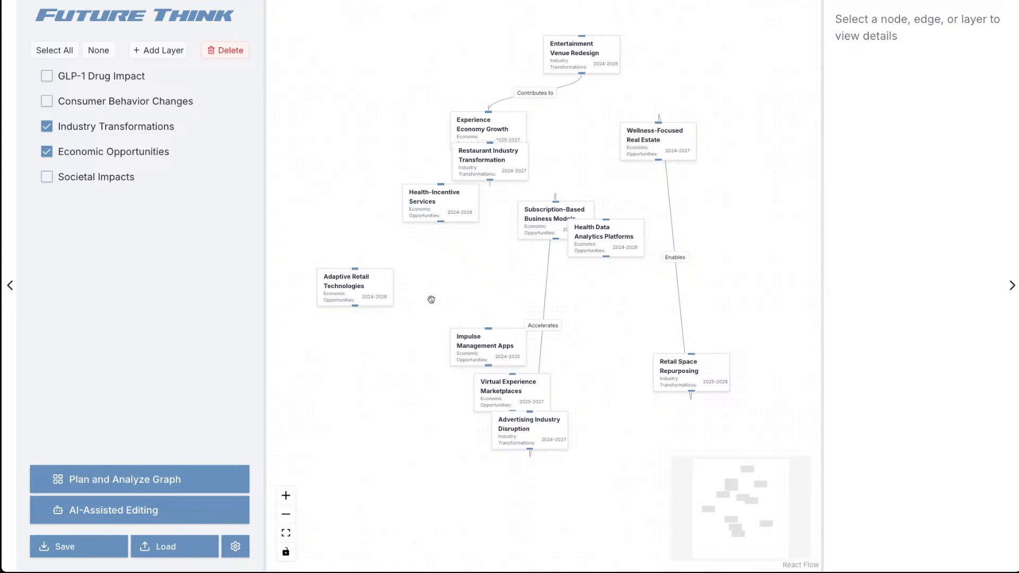
{"action": "left_click", "coordinate": [39, 128]}
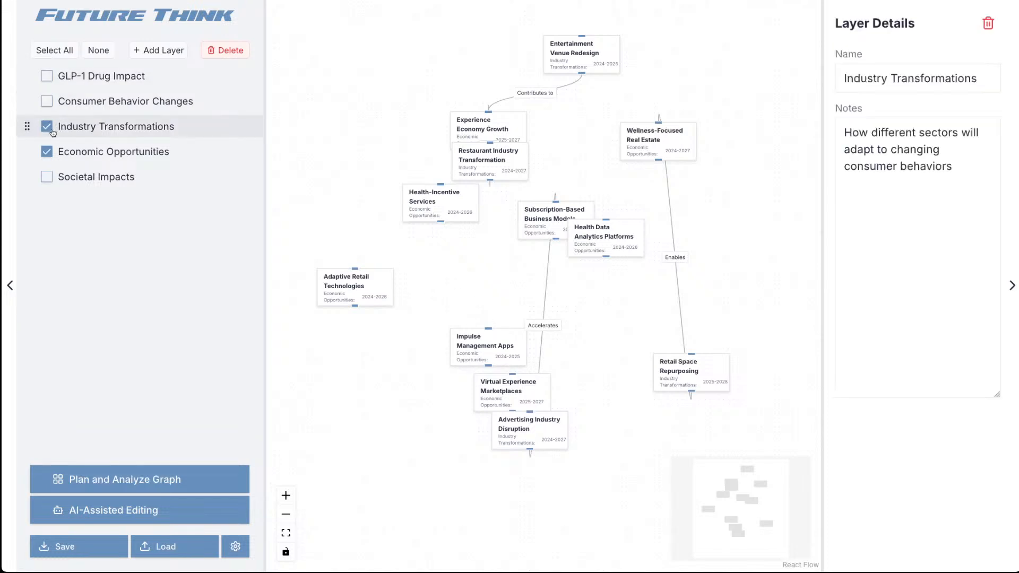
{"action": "left_click", "coordinate": [47, 126]}
Move Health Data Analytics Platforms clear of Subscription-Based Business Models, and Impulse Management Apps farther above Virtual Experience Marketplaces.
{"action": "mouse_move", "coordinate": [619, 239]}
{"action": "left_mouse_down"}
{"action": "mouse_move", "coordinate": [701, 226]}
{"action": "mouse_move", "coordinate": [677, 224]}
{"action": "left_mouse_up"}
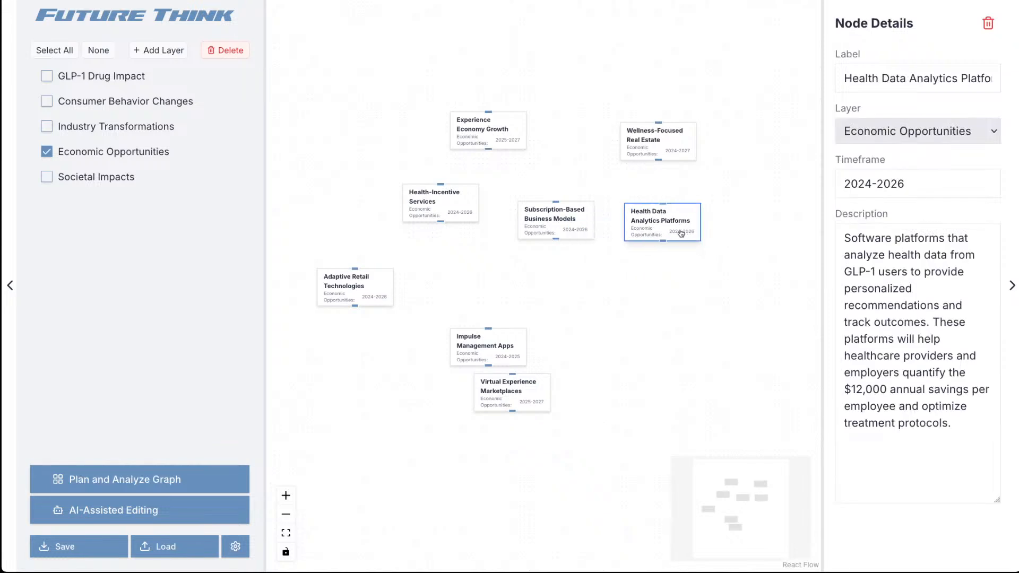
{"action": "scroll", "coordinate": [681, 234], "scroll_direction": "up", "scroll_amount": 3}
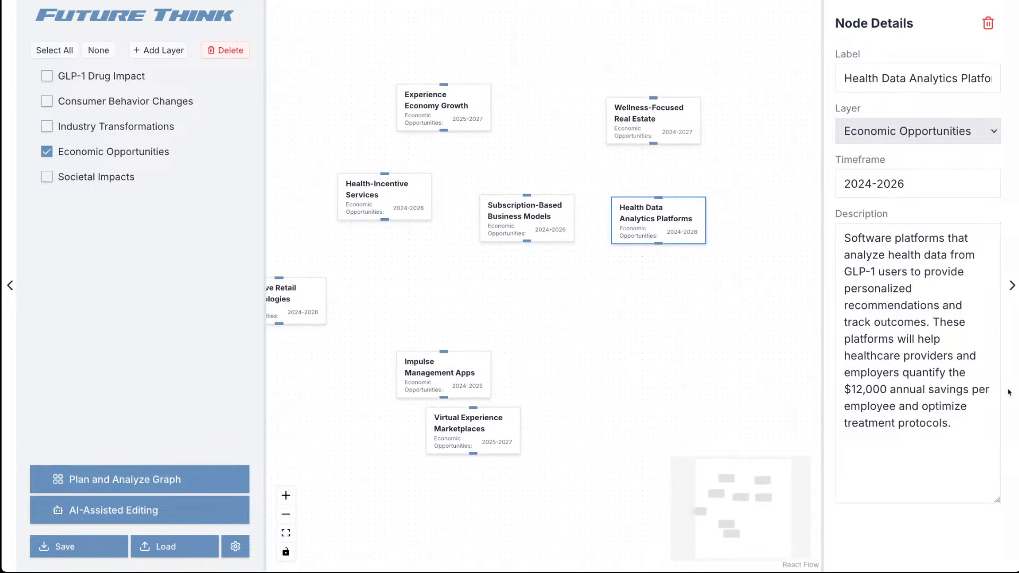
{"action": "left_click_drag", "start_coordinate": [550, 303], "coordinate": [608, 285]}
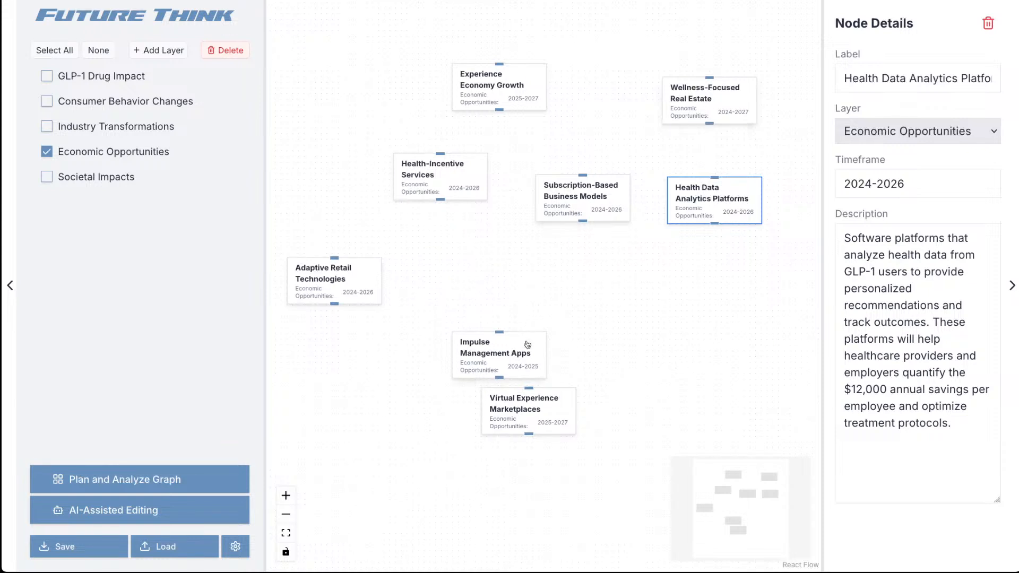
{"action": "left_click_drag", "start_coordinate": [528, 344], "coordinate": [527, 318]}
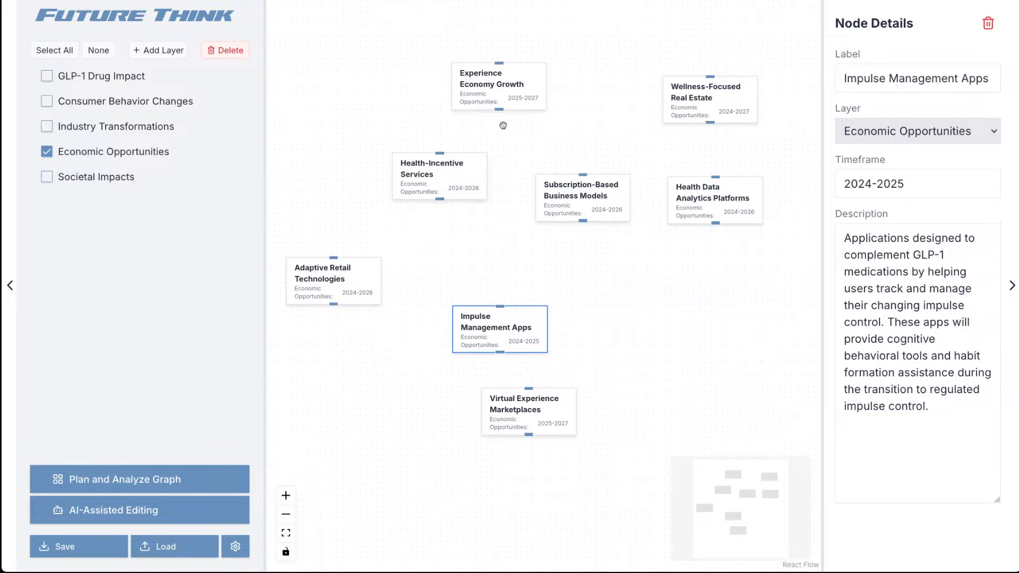
Read the details of the Adaptive Retail Technologies node and clear its selection.
{"action": "left_click", "coordinate": [337, 288]}
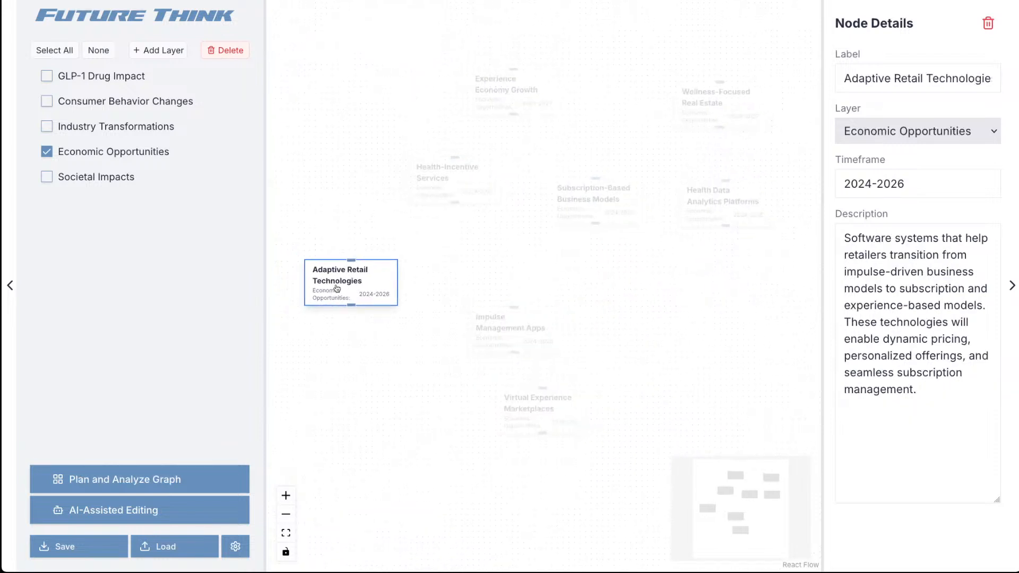
{"action": "left_click", "coordinate": [625, 372]}
{"action": "left_click_drag", "start_coordinate": [623, 371], "coordinate": [378, 333]}
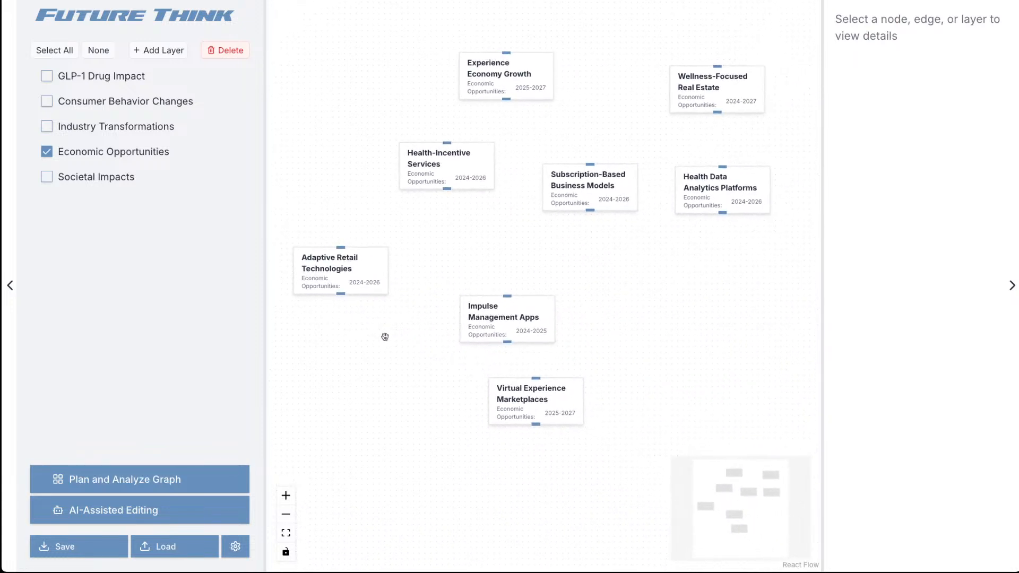
Show only the Societal Impacts layer and move Productivity Enhancement directly above Socioeconomic Divide.
{"action": "left_click", "coordinate": [47, 178]}
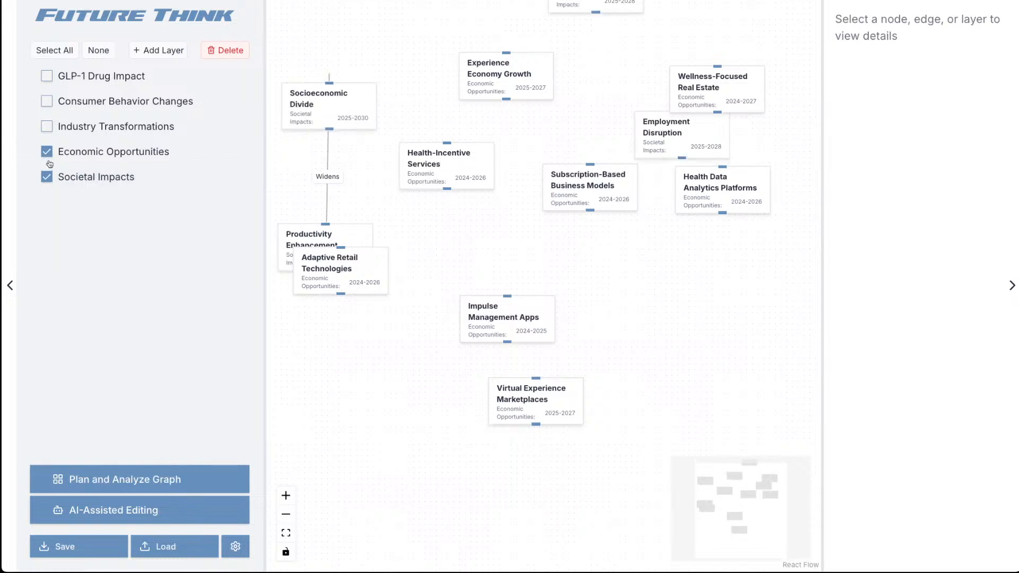
{"action": "left_click", "coordinate": [47, 152]}
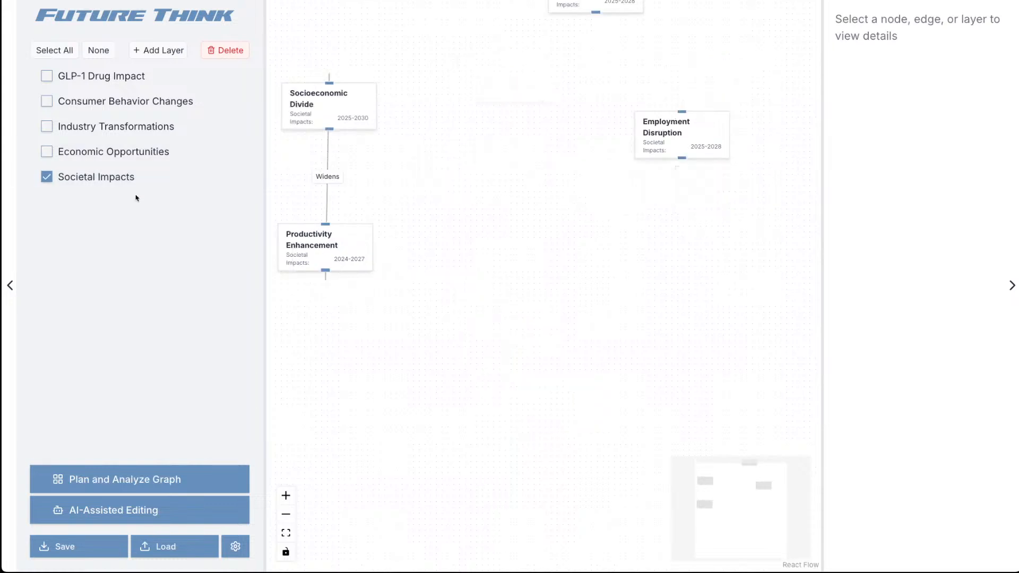
{"action": "left_click", "coordinate": [335, 264]}
{"action": "left_click_drag", "start_coordinate": [335, 263], "coordinate": [345, 44]}
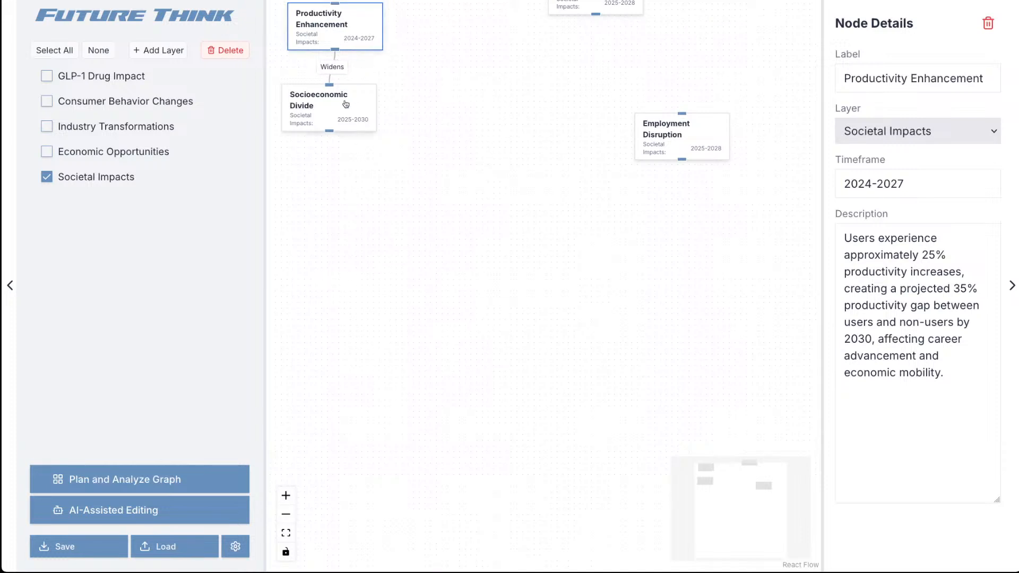
View the details of Socioeconomic Divide and align Productivity Enhancement directly above it.
{"action": "left_click", "coordinate": [319, 109]}
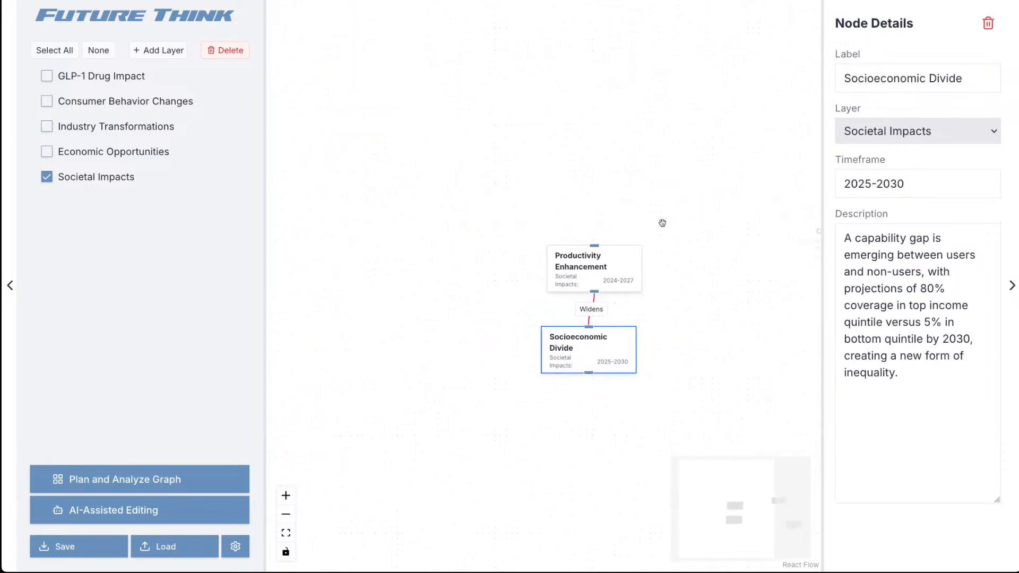
{"action": "left_click_drag", "start_coordinate": [665, 268], "coordinate": [582, 213]}
{"action": "left_click_drag", "start_coordinate": [515, 216], "coordinate": [508, 209]}
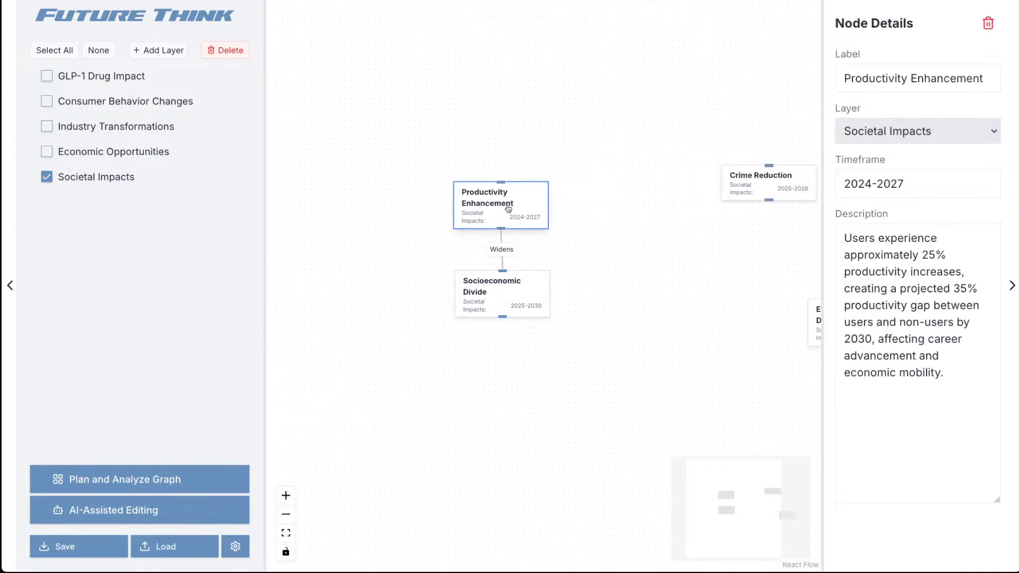
{"action": "left_click_drag", "start_coordinate": [648, 267], "coordinate": [547, 215]}
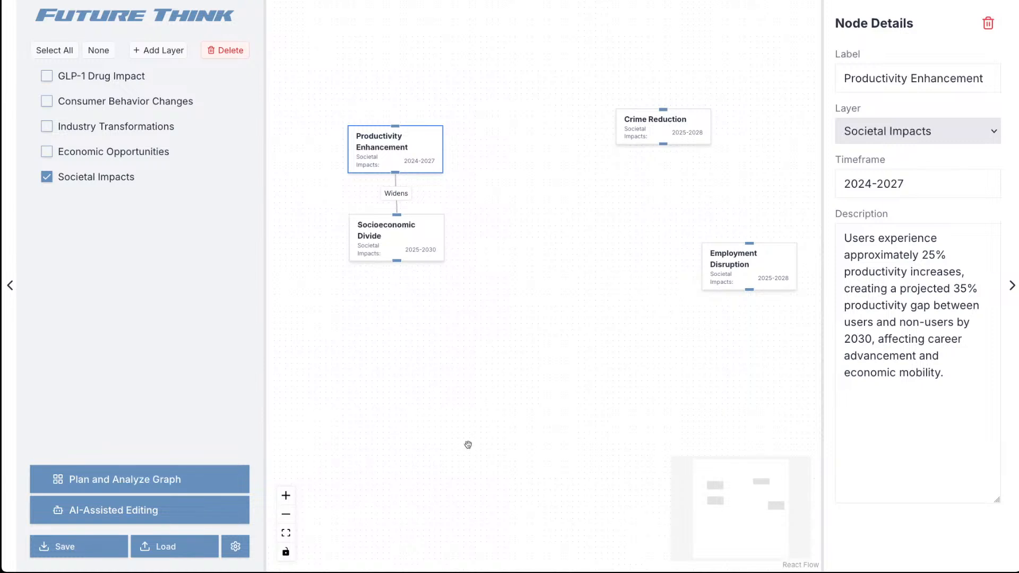
{"action": "left_click", "coordinate": [285, 514]}
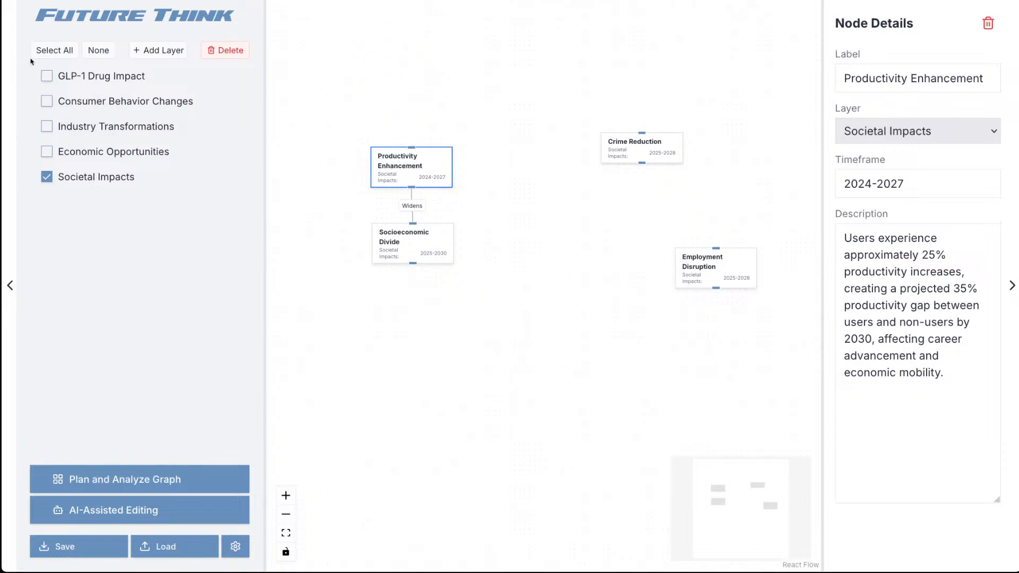
Show all layers together and reorganize the graph automatically.
{"action": "left_click", "coordinate": [46, 50]}
{"action": "left_click_drag", "start_coordinate": [547, 376], "coordinate": [497, 283]}
{"action": "right_click", "coordinate": [301, 251]}
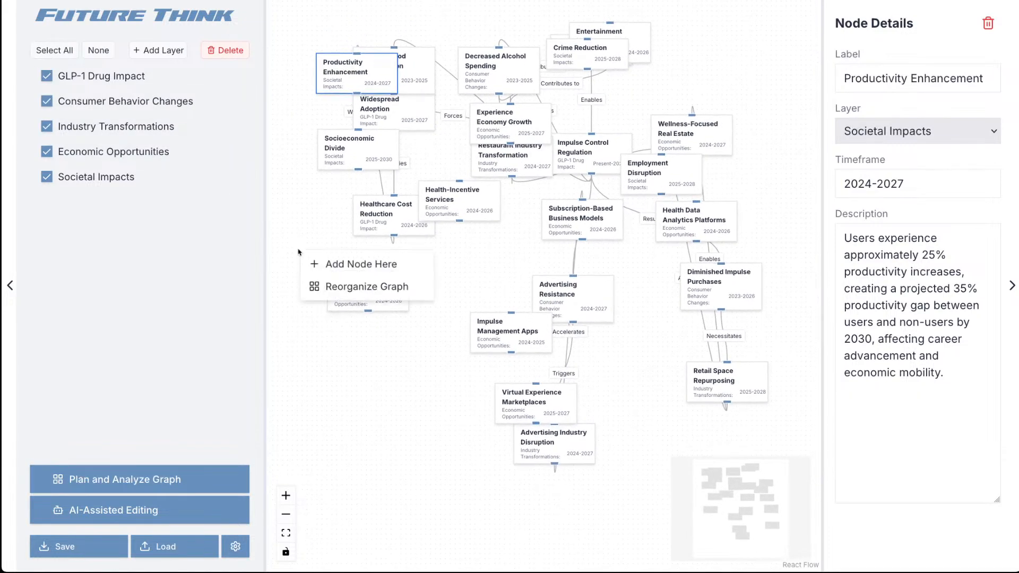
{"action": "left_click", "coordinate": [321, 287]}
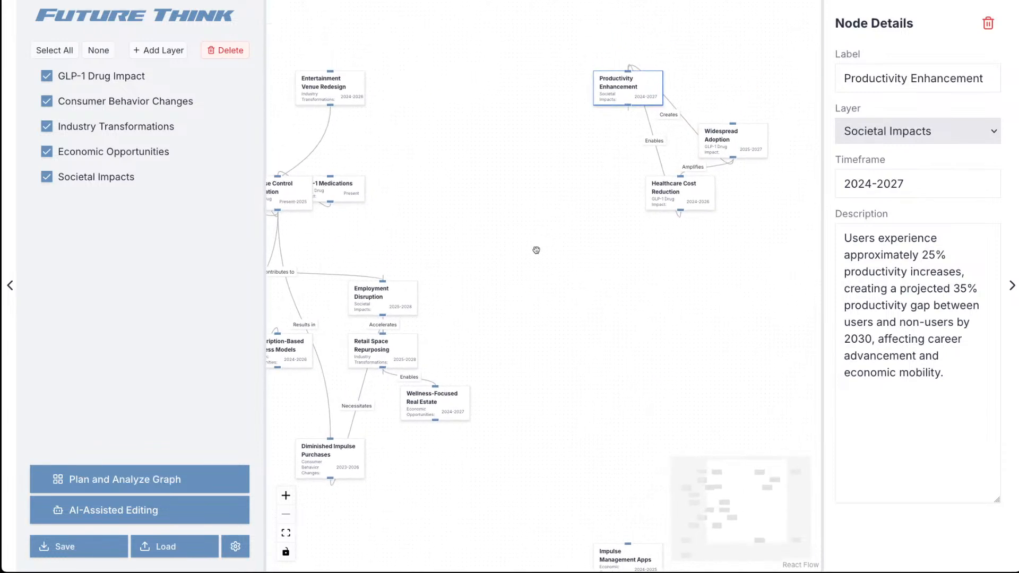
Arrange Widespread Adoption, Healthcare Cost Reduction, Productivity Enhancement and Socioeconomic Divide in descending order from top to bottom.
{"action": "left_click", "coordinate": [636, 227]}
{"action": "mouse_move", "coordinate": [607, 82]}
{"action": "left_mouse_down"}
{"action": "mouse_move", "coordinate": [609, 199]}
{"action": "mouse_move", "coordinate": [586, 150]}
{"action": "mouse_move", "coordinate": [553, 143]}
{"action": "left_mouse_up"}
{"action": "left_click_drag", "start_coordinate": [633, 96], "coordinate": [718, 260]}
{"action": "mouse_move", "coordinate": [612, 237]}
{"action": "left_mouse_down"}
{"action": "mouse_move", "coordinate": [632, 113]}
{"action": "mouse_move", "coordinate": [642, 174]}
{"action": "left_mouse_up"}
{"action": "left_click_drag", "start_coordinate": [743, 151], "coordinate": [743, 70]}
{"action": "mouse_move", "coordinate": [601, 148]}
{"action": "left_mouse_down"}
{"action": "mouse_move", "coordinate": [626, 221]}
{"action": "mouse_move", "coordinate": [613, 234]}
{"action": "left_mouse_up"}
{"action": "left_click_drag", "start_coordinate": [704, 259], "coordinate": [698, 328]}
{"action": "left_click_drag", "start_coordinate": [606, 252], "coordinate": [638, 241]}
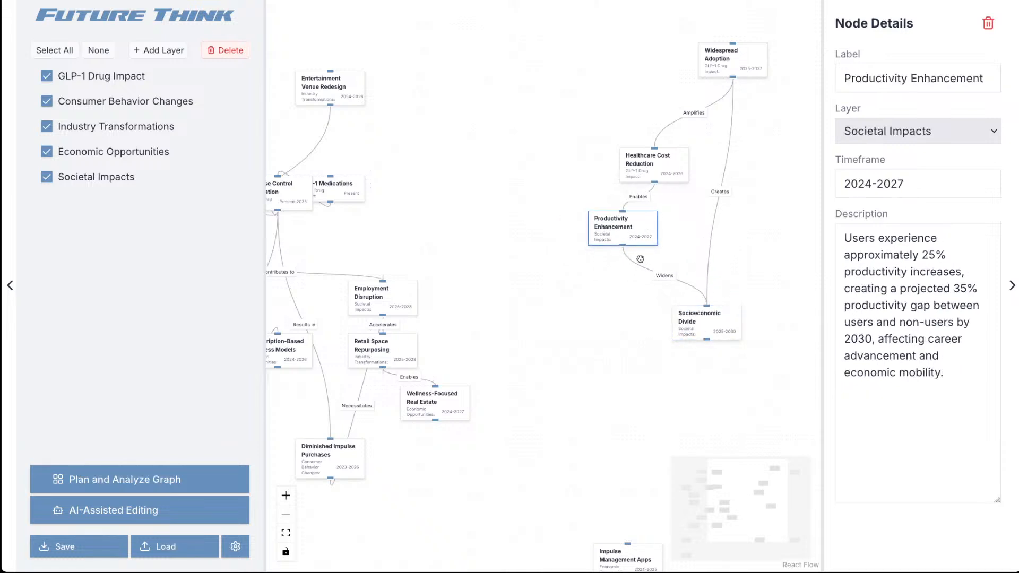
{"action": "left_click_drag", "start_coordinate": [674, 170], "coordinate": [644, 142]}
Line up Health Data Analytics Platforms, Impulse Management Apps and Virtual Experience Marketplaces in one row with Adaptive Retail Technologies.
{"action": "mouse_move", "coordinate": [451, 185]}
{"action": "left_mouse_down"}
{"action": "mouse_move", "coordinate": [456, 162]}
{"action": "mouse_move", "coordinate": [702, 146]}
{"action": "left_mouse_up"}
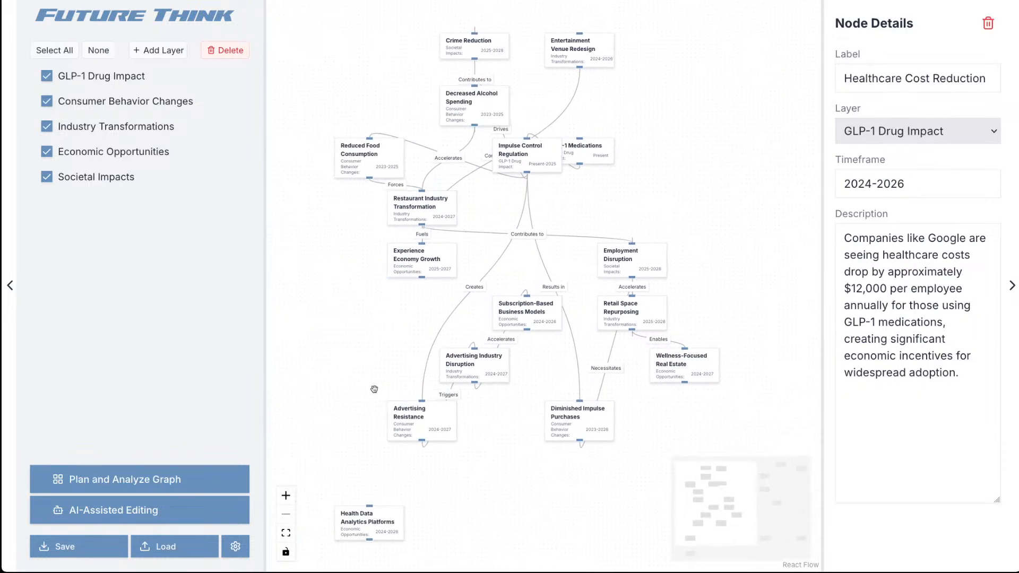
{"action": "left_click_drag", "start_coordinate": [474, 526], "coordinate": [457, 230]}
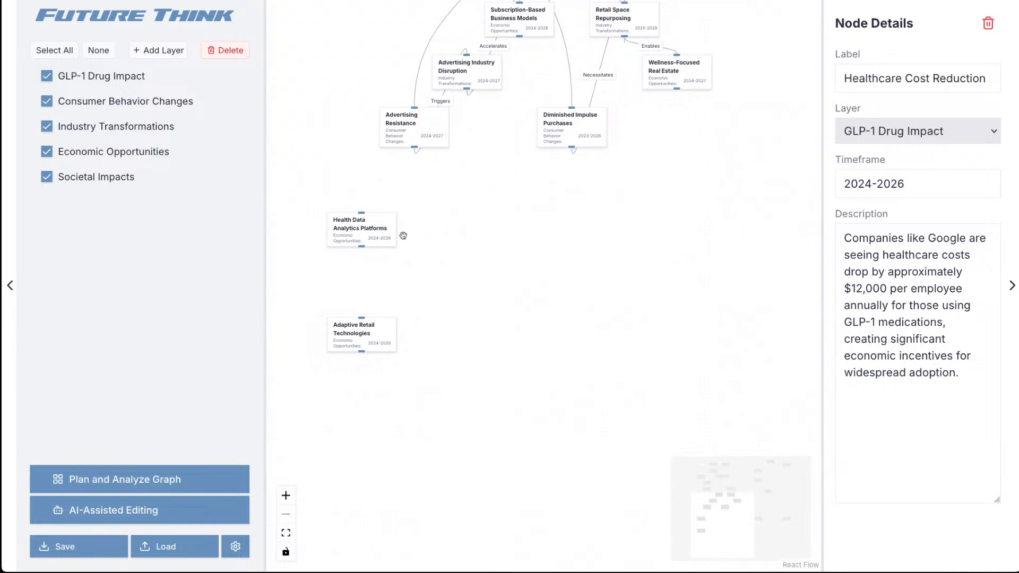
{"action": "left_click_drag", "start_coordinate": [365, 229], "coordinate": [509, 333]}
{"action": "left_click_drag", "start_coordinate": [721, 325], "coordinate": [476, 291]}
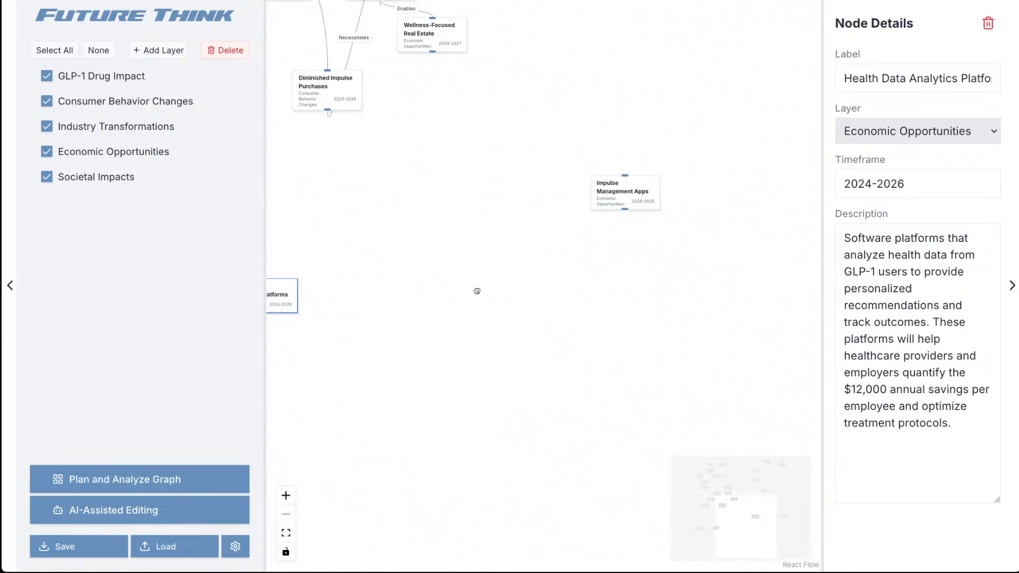
{"action": "left_click_drag", "start_coordinate": [634, 194], "coordinate": [384, 314]}
{"action": "mouse_move", "coordinate": [390, 245]}
{"action": "left_mouse_down"}
{"action": "mouse_move", "coordinate": [649, 243]}
{"action": "mouse_move", "coordinate": [273, 261]}
{"action": "mouse_move", "coordinate": [361, 258]}
{"action": "left_mouse_up"}
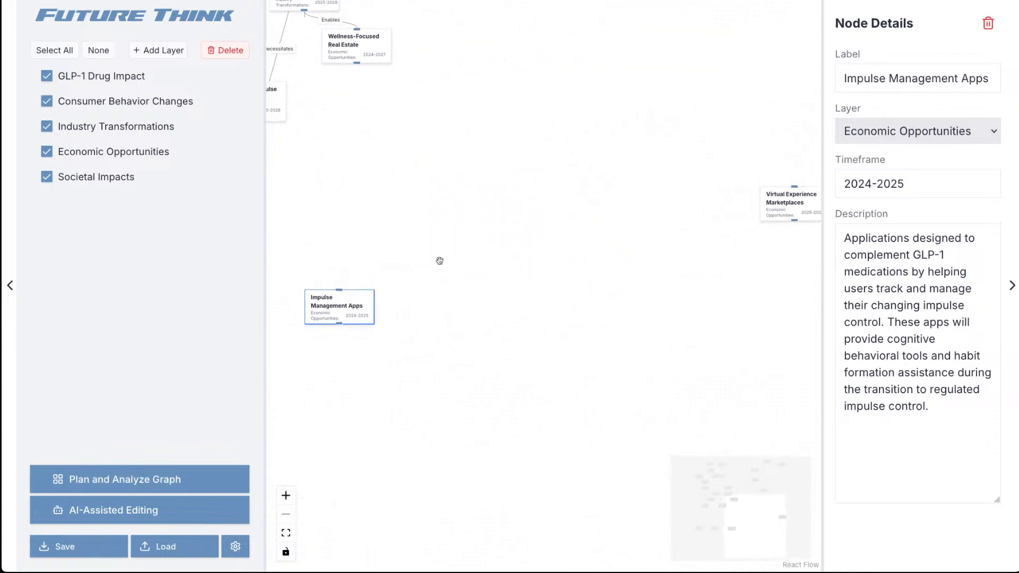
{"action": "left_click_drag", "start_coordinate": [786, 215], "coordinate": [481, 320]}
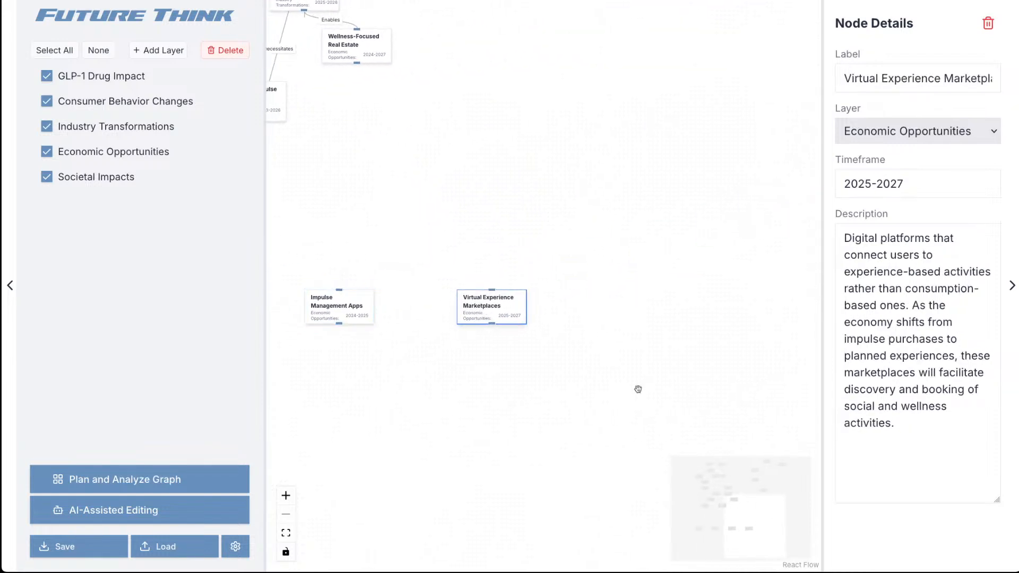
Place Impulse Control Regulation below GLP-1 Medications, and nudge Entertainment Venue Redesign and Restaurant Industry Transformation slightly left.
{"action": "left_click_drag", "start_coordinate": [761, 538], "coordinate": [737, 510]}
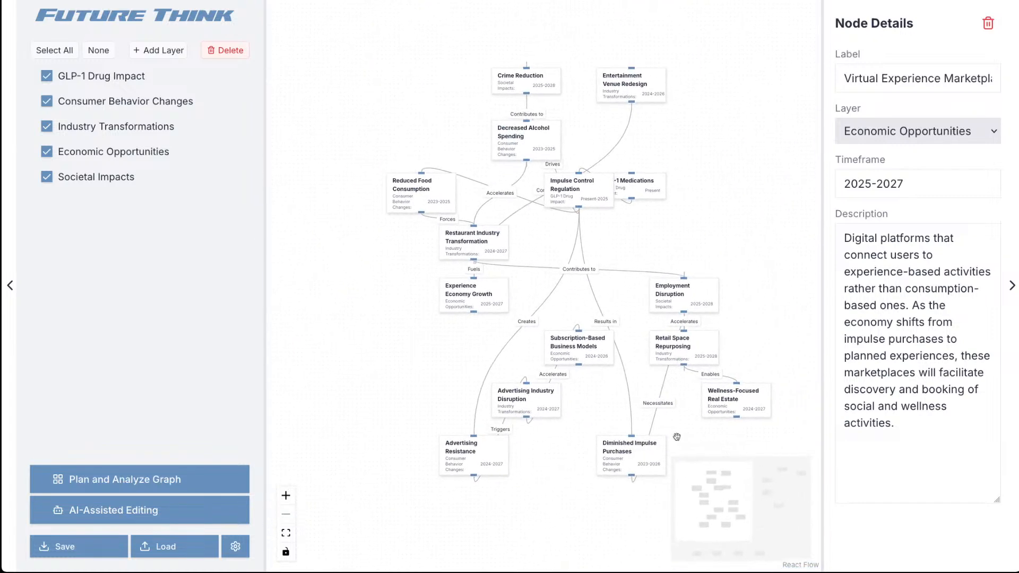
{"action": "left_click_drag", "start_coordinate": [639, 191], "coordinate": [664, 150]}
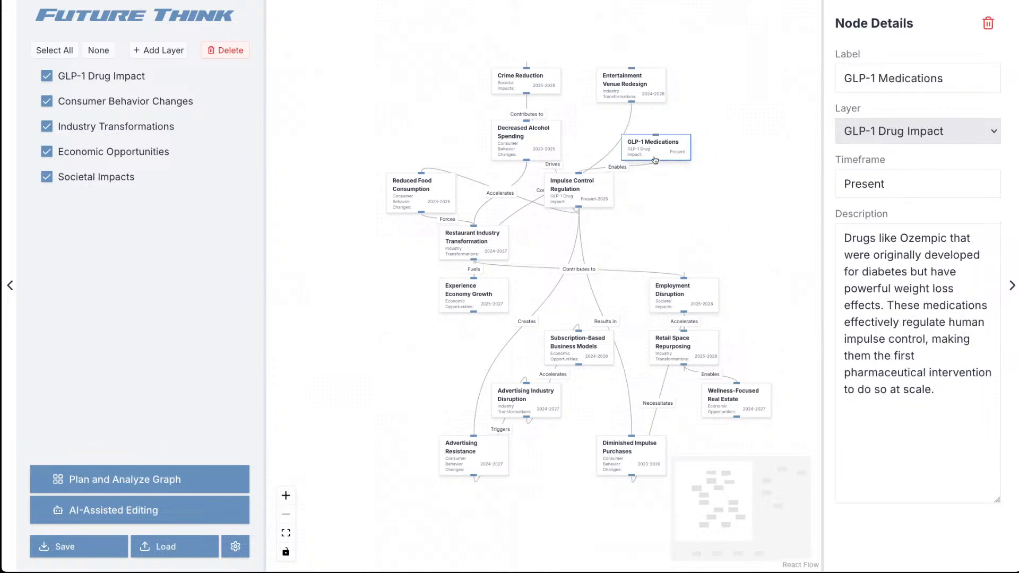
{"action": "left_click_drag", "start_coordinate": [586, 196], "coordinate": [654, 215]}
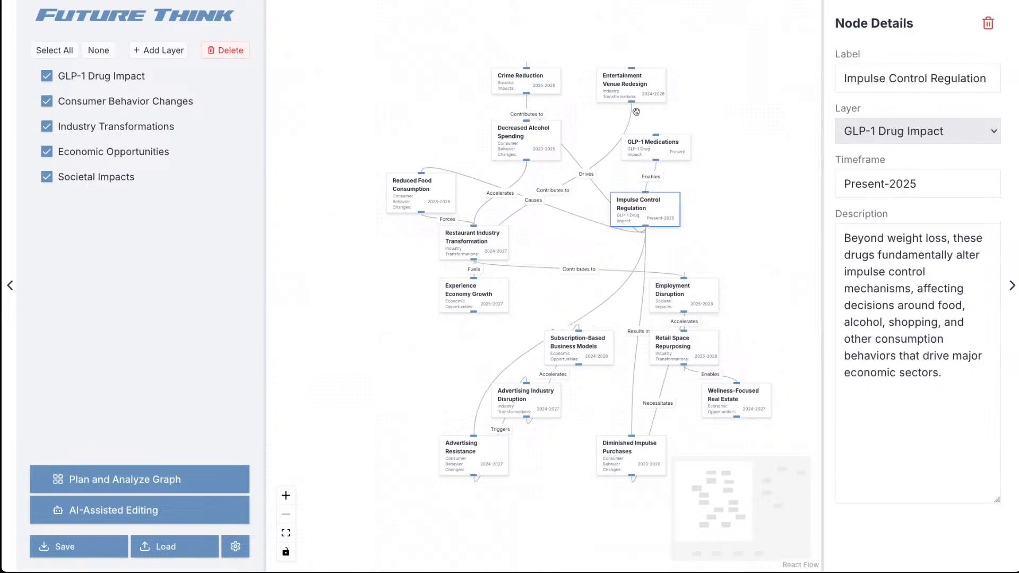
{"action": "left_click_drag", "start_coordinate": [631, 99], "coordinate": [614, 102]}
{"action": "left_click_drag", "start_coordinate": [480, 258], "coordinate": [460, 257]}
Reorganize the whole graph automatically twice in a row.
{"action": "right_click", "coordinate": [448, 151]}
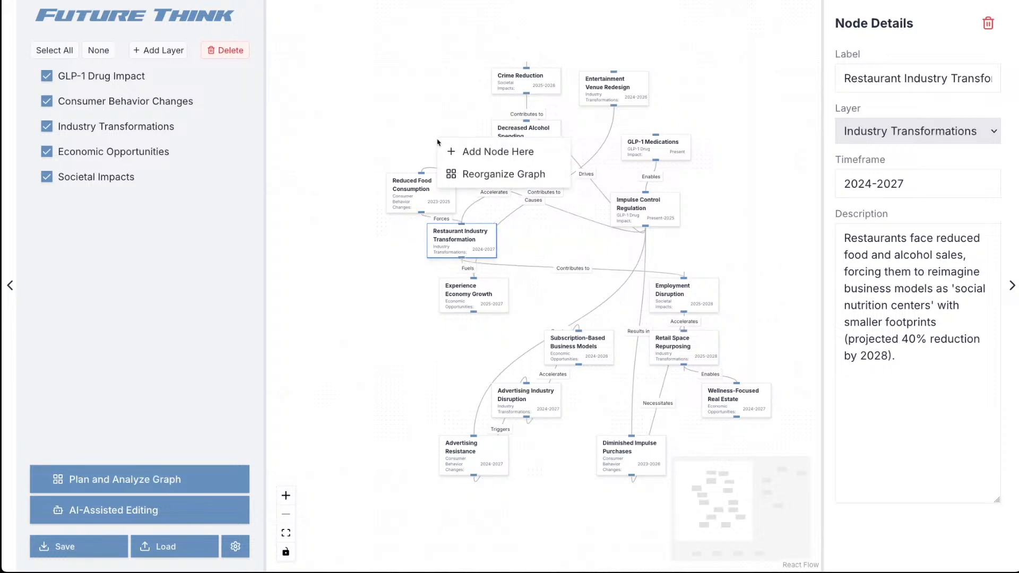
{"action": "left_click", "coordinate": [462, 172]}
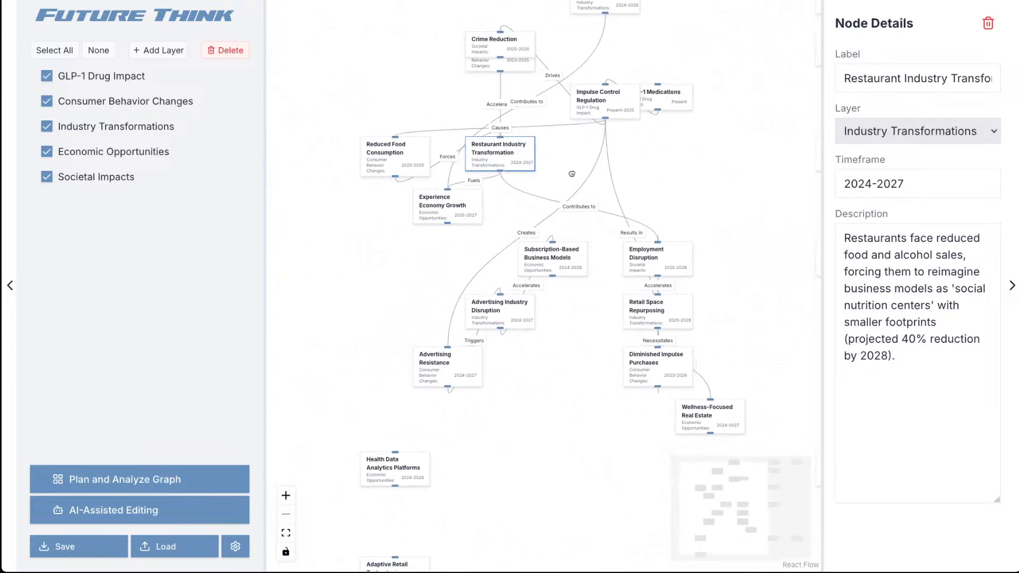
{"action": "right_click", "coordinate": [609, 187]}
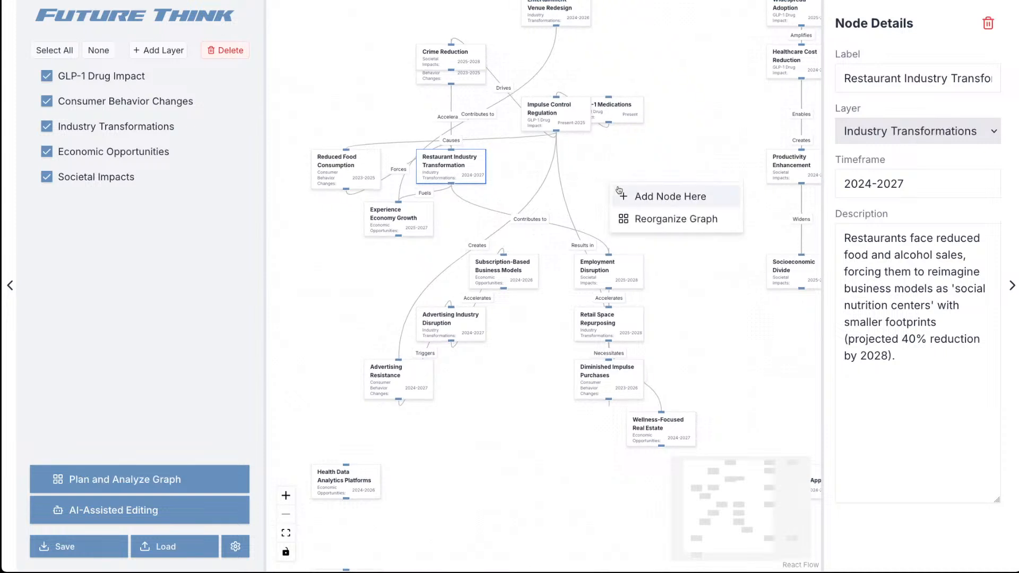
{"action": "left_click", "coordinate": [626, 218]}
Cluster Restaurant Industry Transformation, Experience Economy Growth, Employment Disruption and Retail Space Repurposing below Impulse Control Regulation, with Diminished Impulse Purchases to their left.
{"action": "left_click_drag", "start_coordinate": [520, 325], "coordinate": [449, 355]}
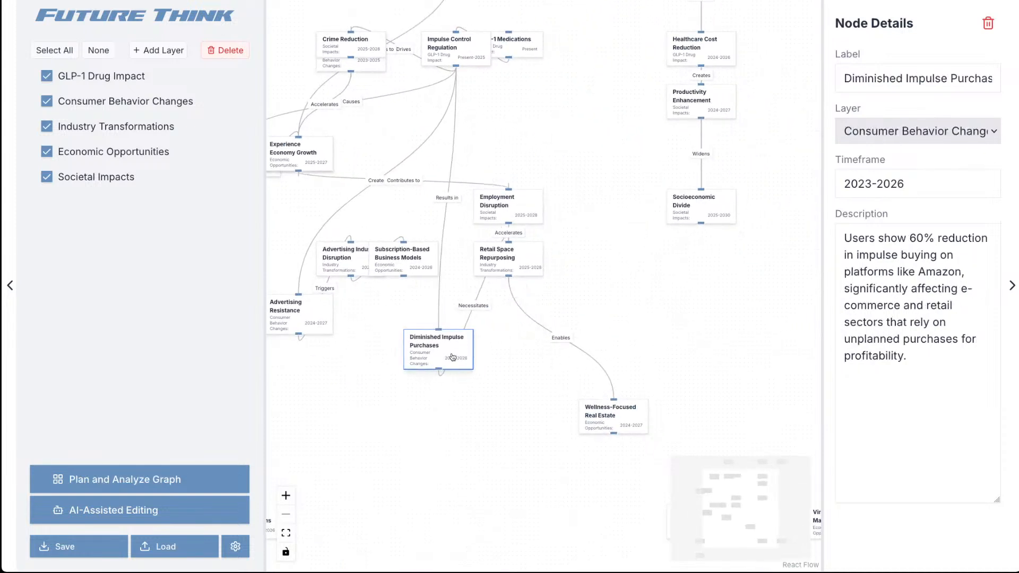
{"action": "left_click_drag", "start_coordinate": [524, 268], "coordinate": [552, 296]}
{"action": "left_click_drag", "start_coordinate": [527, 215], "coordinate": [541, 233]}
{"action": "left_click_drag", "start_coordinate": [304, 154], "coordinate": [541, 166]}
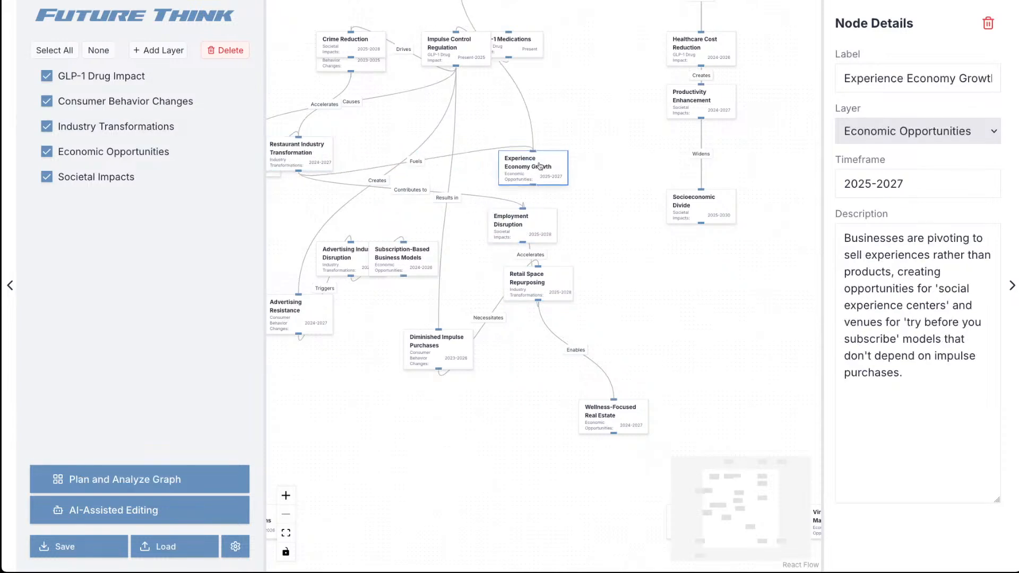
{"action": "left_click_drag", "start_coordinate": [305, 159], "coordinate": [465, 132]}
{"action": "left_click_drag", "start_coordinate": [439, 350], "coordinate": [428, 202]}
Stack Advertising Resistance, Advertising Industry Disruption and Subscription-Based Business Models vertically in that order.
{"action": "left_click_drag", "start_coordinate": [414, 252], "coordinate": [417, 313]}
{"action": "left_click_drag", "start_coordinate": [315, 309], "coordinate": [359, 191]}
{"action": "left_click_drag", "start_coordinate": [398, 322], "coordinate": [350, 332]}
Spread out Crime Reduction, Decreased Alcohol Spending and Reduced Food Consumption, and place GLP-1 Medications above Impulse Control Regulation.
{"action": "left_click_drag", "start_coordinate": [304, 229], "coordinate": [407, 290]}
{"action": "left_click_drag", "start_coordinate": [372, 230], "coordinate": [411, 190]}
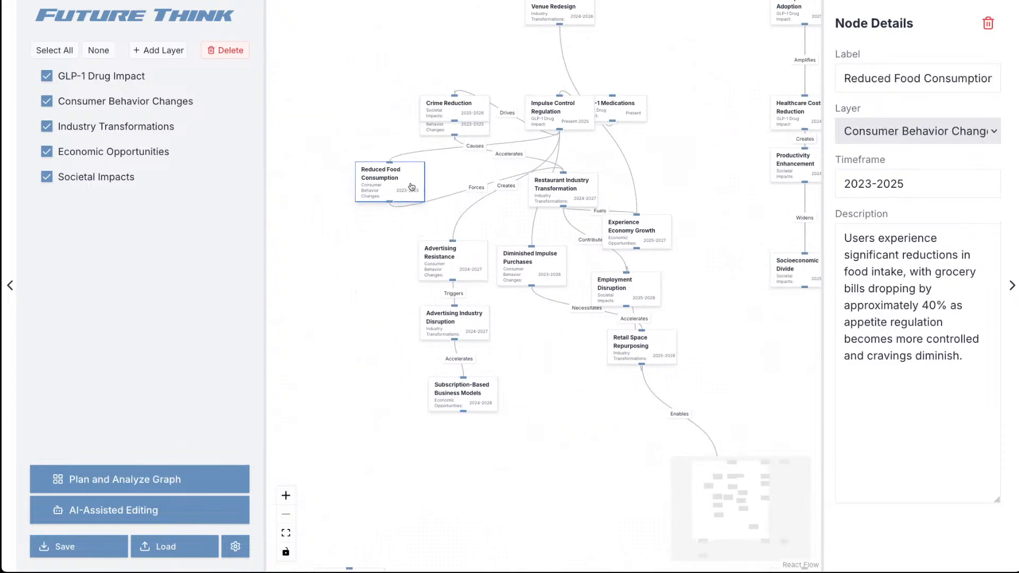
{"action": "left_click_drag", "start_coordinate": [460, 104], "coordinate": [350, 290]}
{"action": "left_click_drag", "start_coordinate": [449, 126], "coordinate": [417, 91]}
{"action": "left_click_drag", "start_coordinate": [404, 186], "coordinate": [469, 176]}
{"action": "left_click_drag", "start_coordinate": [557, 118], "coordinate": [531, 111]}
{"action": "left_click_drag", "start_coordinate": [594, 110], "coordinate": [478, 41]}
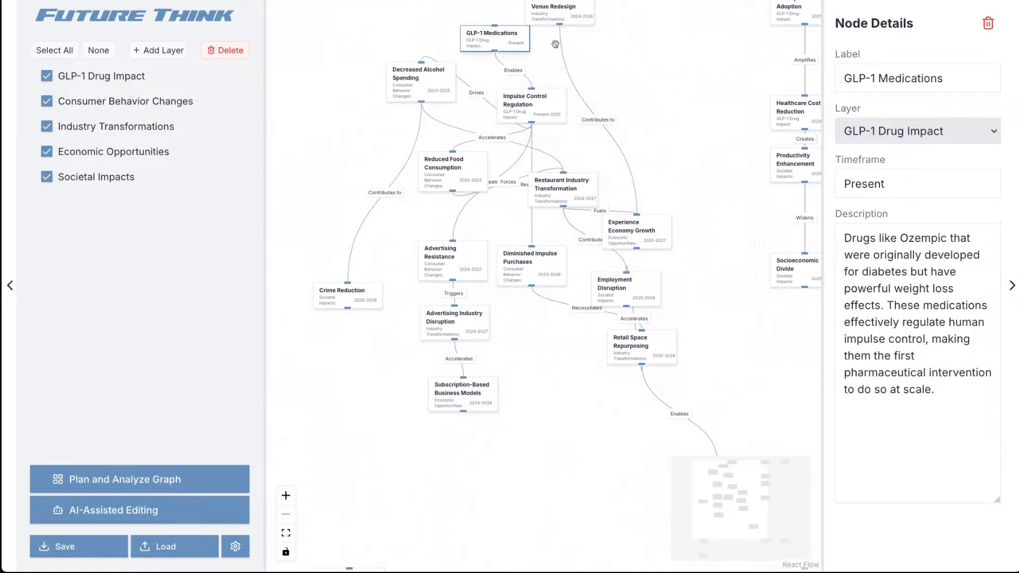
Place Entertainment Venue Redesign above Experience Economy Growth and Reduced Food Consumption above Restaurant Industry Transformation, and lower Decreased Alcohol Spending.
{"action": "left_click_drag", "start_coordinate": [586, 22], "coordinate": [664, 137]}
{"action": "left_click_drag", "start_coordinate": [575, 205], "coordinate": [591, 206]}
{"action": "left_click_drag", "start_coordinate": [474, 185], "coordinate": [576, 246]}
{"action": "left_click_drag", "start_coordinate": [424, 106], "coordinate": [424, 192]}
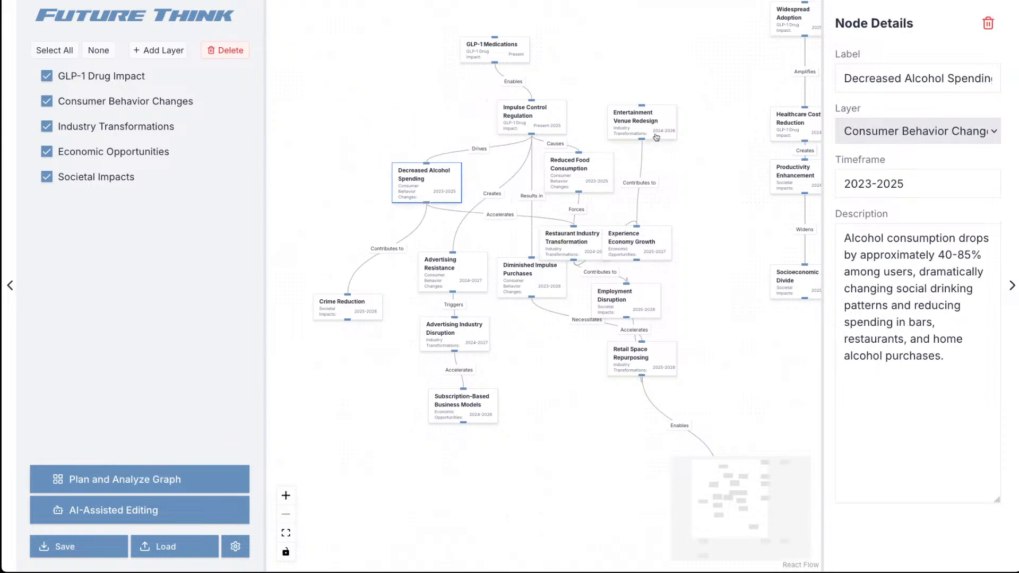
Put Retail Space Repurposing below Diminished Impulse Purchases, and move Experience Economy Growth and Employment Disruption clear to its right.
{"action": "left_click_drag", "start_coordinate": [658, 141], "coordinate": [668, 157]}
{"action": "left_click_drag", "start_coordinate": [645, 236], "coordinate": [638, 316]}
{"action": "left_click_drag", "start_coordinate": [638, 355], "coordinate": [517, 342]}
{"action": "left_click_drag", "start_coordinate": [624, 320], "coordinate": [641, 377]}
{"action": "left_click_drag", "start_coordinate": [546, 338], "coordinate": [556, 333]}
{"action": "left_click_drag", "start_coordinate": [635, 377], "coordinate": [656, 394]}
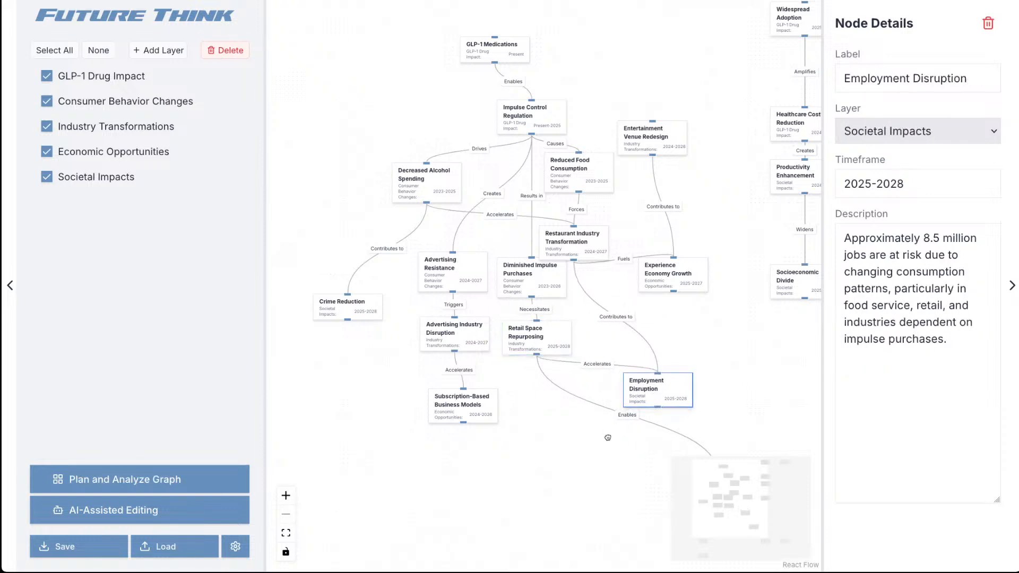
Place Wellness-Focused Real Estate below Retail Space Repurposing, lower Entertainment Venue Redesign, and nudge Reduced Food Consumption right.
{"action": "left_click_drag", "start_coordinate": [609, 439], "coordinate": [474, 280]}
{"action": "left_click_drag", "start_coordinate": [562, 347], "coordinate": [405, 298]}
{"action": "left_click_drag", "start_coordinate": [556, 151], "coordinate": [713, 295]}
{"action": "left_click_drag", "start_coordinate": [681, 125], "coordinate": [697, 189]}
{"action": "left_click_drag", "start_coordinate": [609, 155], "coordinate": [620, 156]}
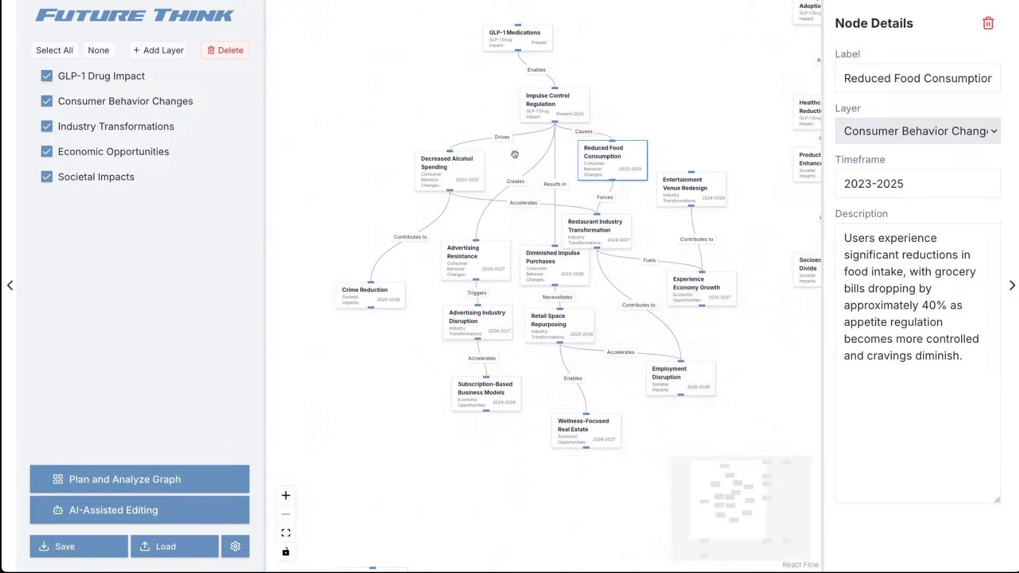
Look at the Plan and Analyze Graph dialog and close it without running an analysis.
{"action": "left_click_drag", "start_coordinate": [398, 389], "coordinate": [368, 370]}
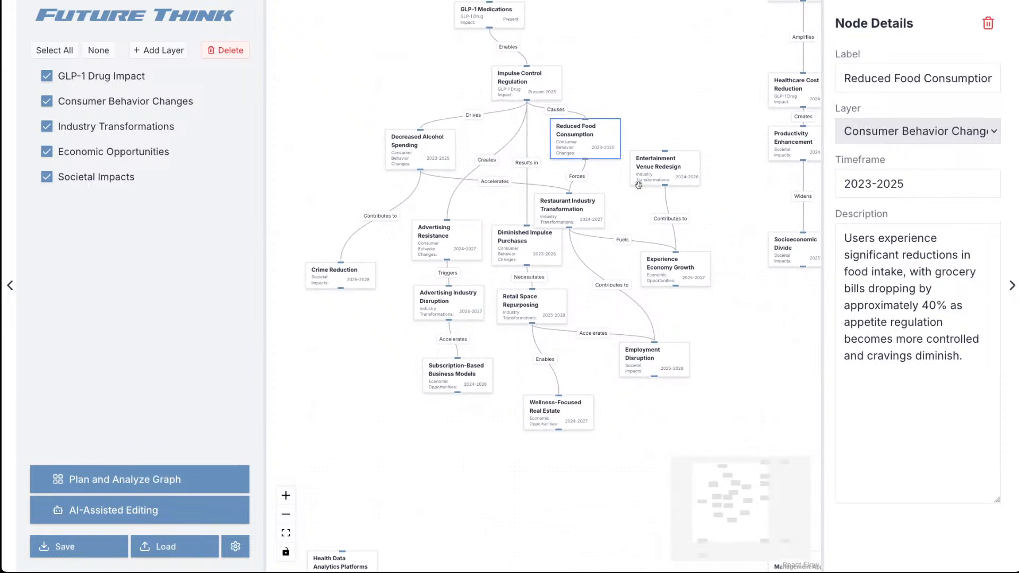
{"action": "left_click", "coordinate": [131, 482]}
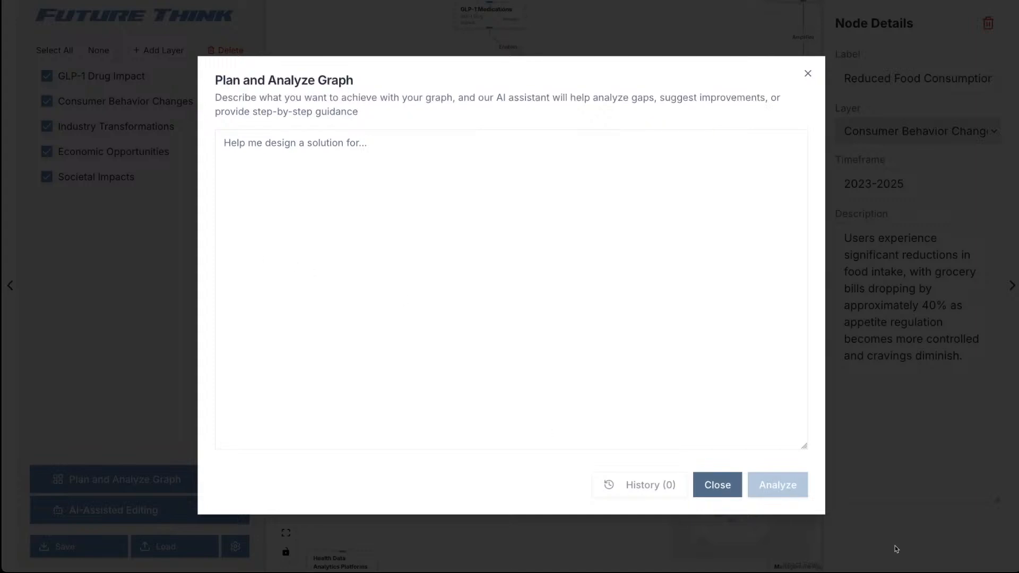
{"action": "left_click", "coordinate": [709, 484]}
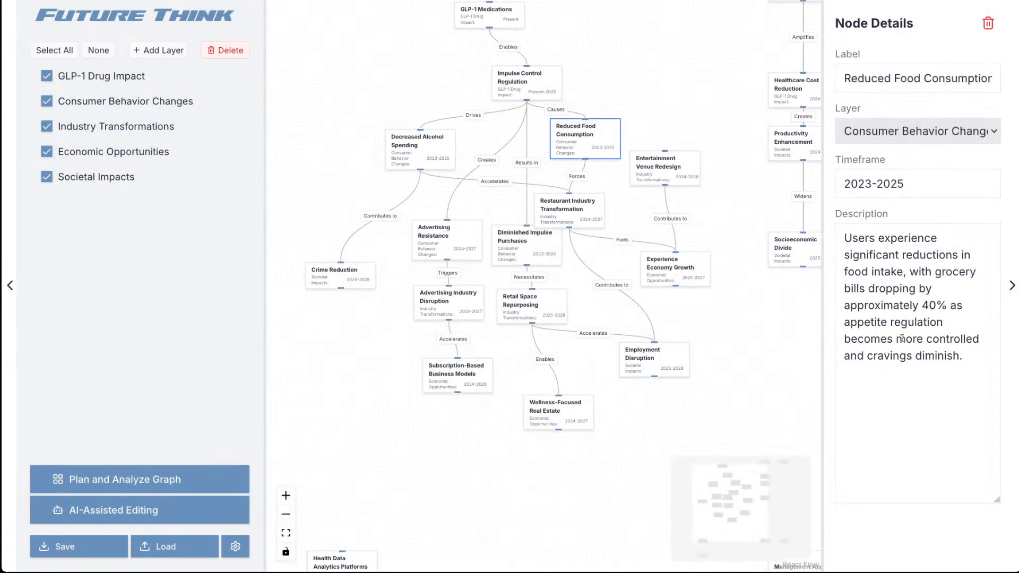
Hide the node details and place Adaptive Retail Technologies beside Health Data Analytics Platforms, below the main graph.
{"action": "left_click", "coordinate": [1012, 285]}
{"action": "left_click_drag", "start_coordinate": [589, 496], "coordinate": [513, 221]}
{"action": "left_click_drag", "start_coordinate": [523, 358], "coordinate": [515, 343]}
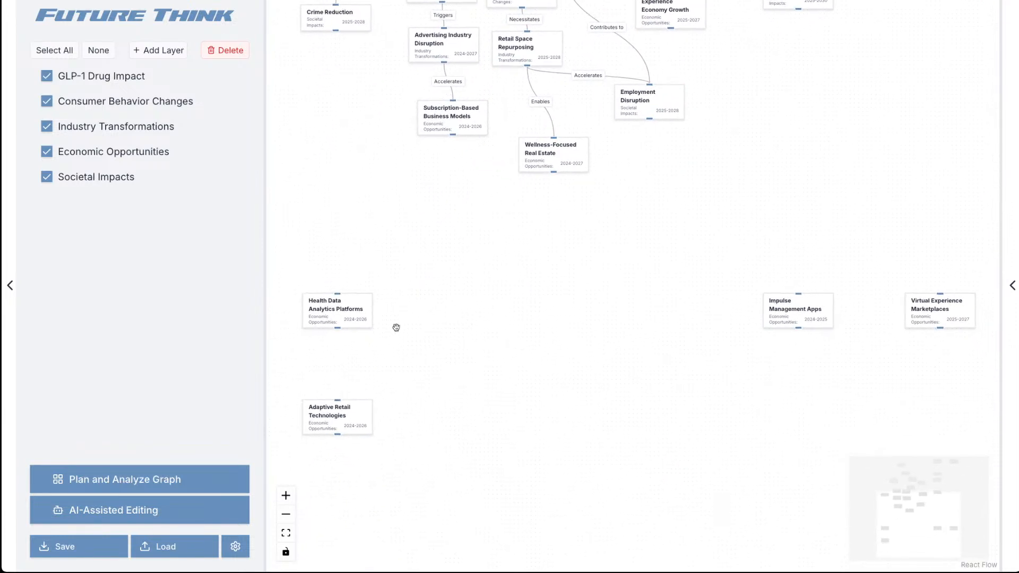
{"action": "left_click", "coordinate": [334, 316]}
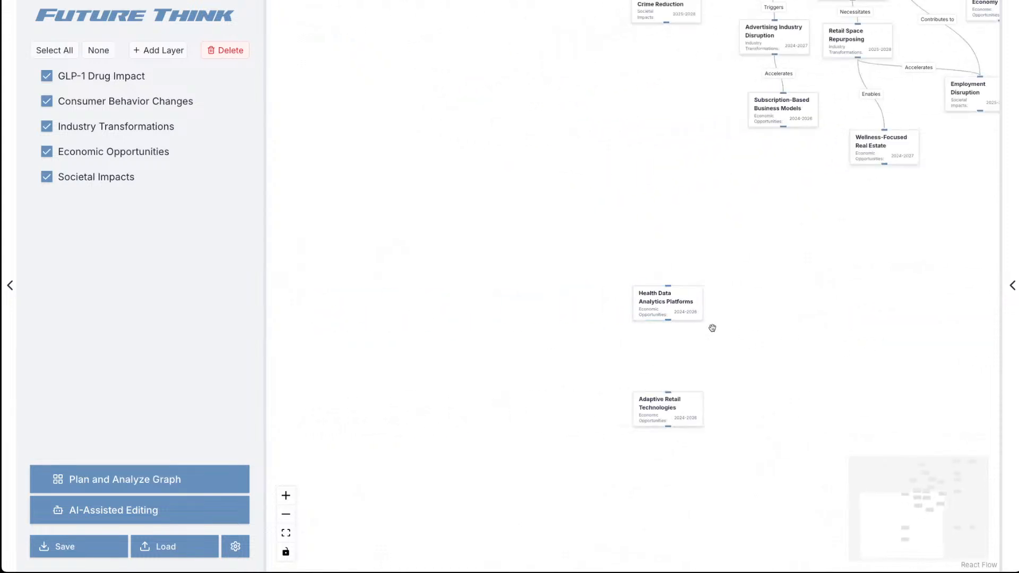
{"action": "left_click_drag", "start_coordinate": [759, 341], "coordinate": [428, 328]}
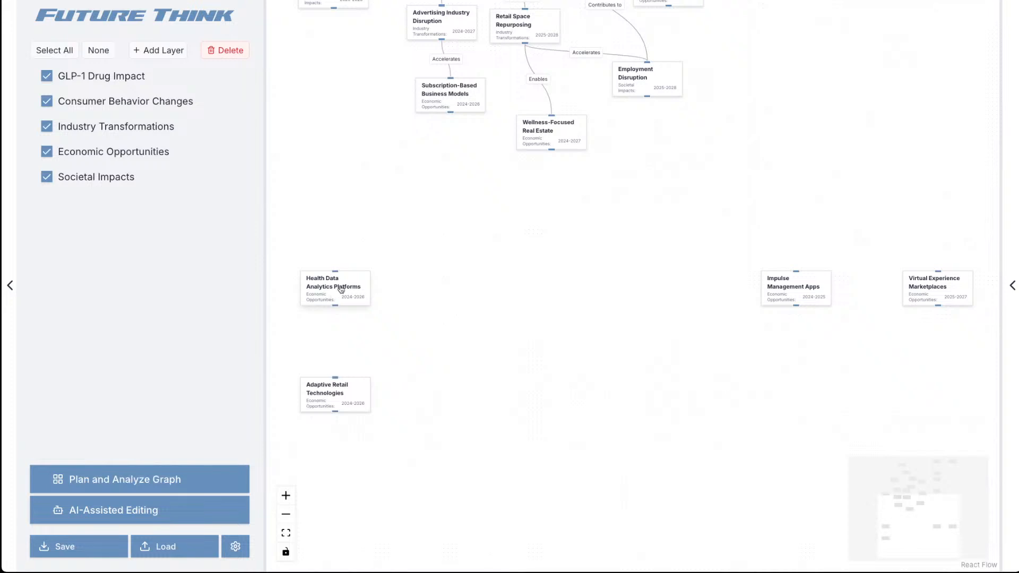
{"action": "left_click_drag", "start_coordinate": [351, 296], "coordinate": [524, 305]}
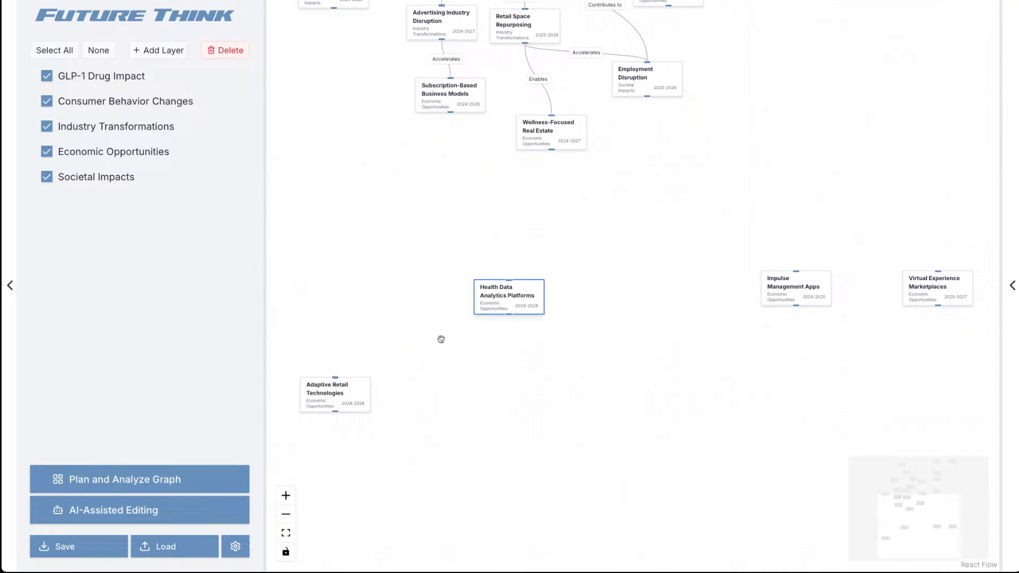
{"action": "left_click_drag", "start_coordinate": [317, 398], "coordinate": [388, 299]}
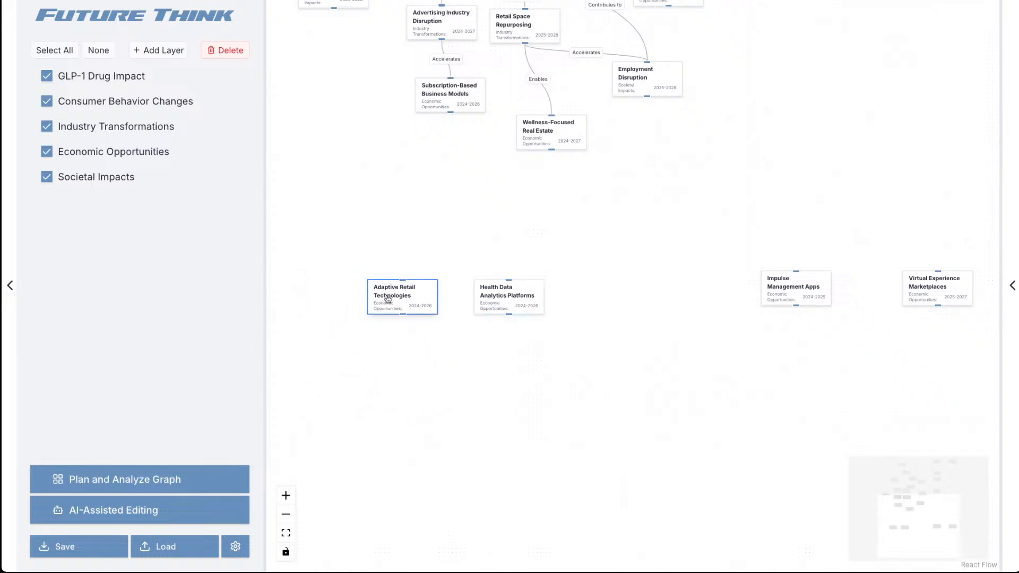
Bring Virtual Experience Marketplaces and Impulse Management Apps into the same row, to the right of Health Data Analytics Platforms.
{"action": "left_click_drag", "start_coordinate": [933, 297], "coordinate": [656, 301]}
{"action": "left_click_drag", "start_coordinate": [787, 300], "coordinate": [776, 303]}
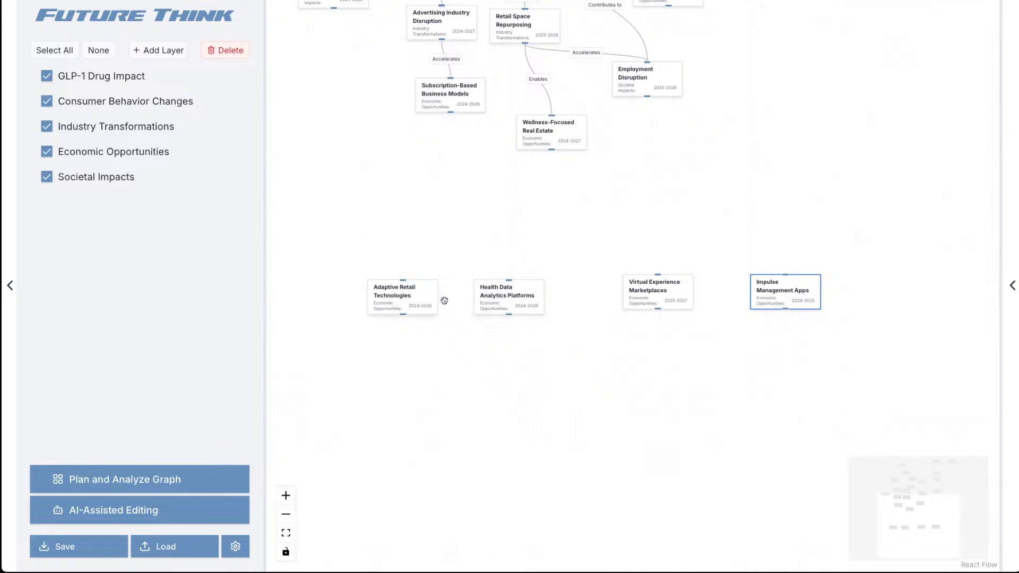
{"action": "left_click_drag", "start_coordinate": [667, 303], "coordinate": [644, 307]}
{"action": "left_click_drag", "start_coordinate": [761, 302], "coordinate": [741, 301]}
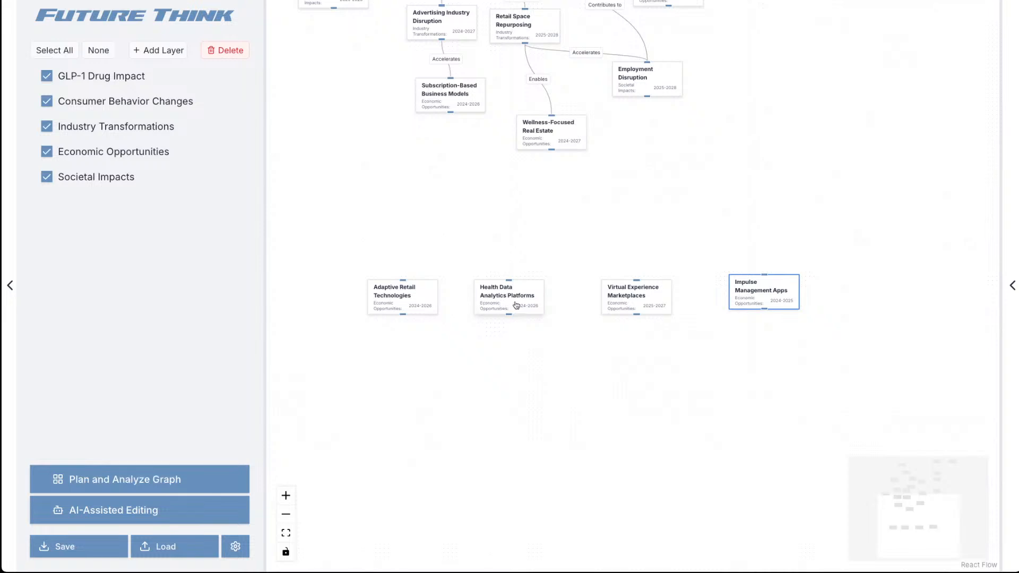
Start a Plan and Analyze Graph prompt: "I want to expand the graph along the lines of the health data analytics platforms. Please explore the existing".
{"action": "left_click_drag", "start_coordinate": [570, 218], "coordinate": [550, 286]}
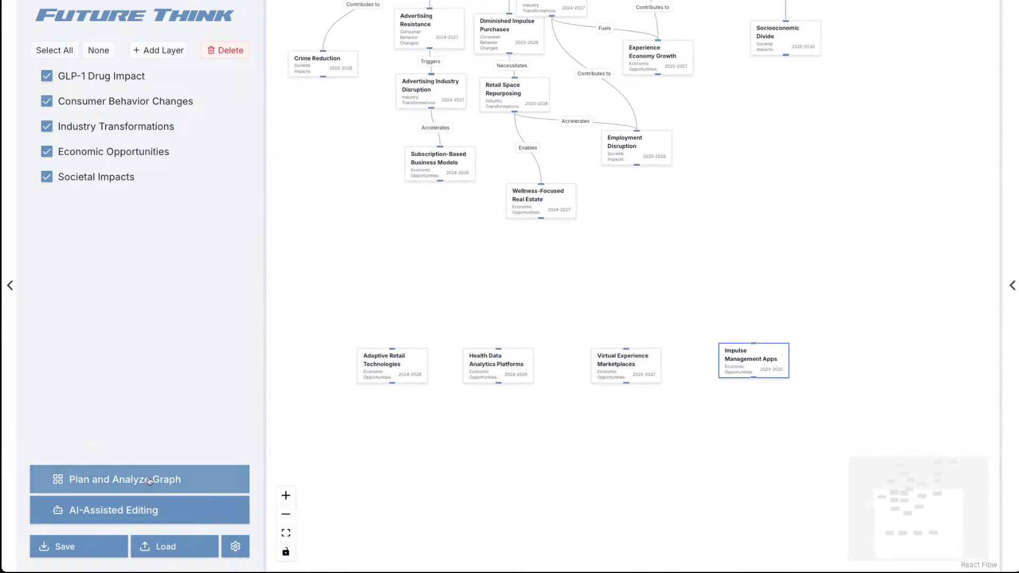
{"action": "left_click", "coordinate": [150, 481]}
{"action": "type", "text": "I"}
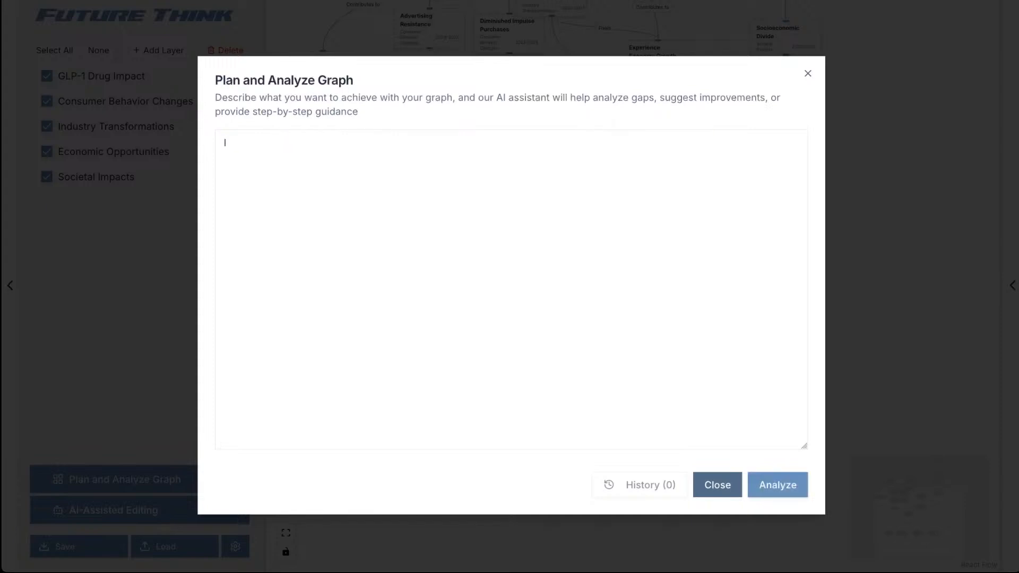
{"action": "type", "text": " want to expand"}
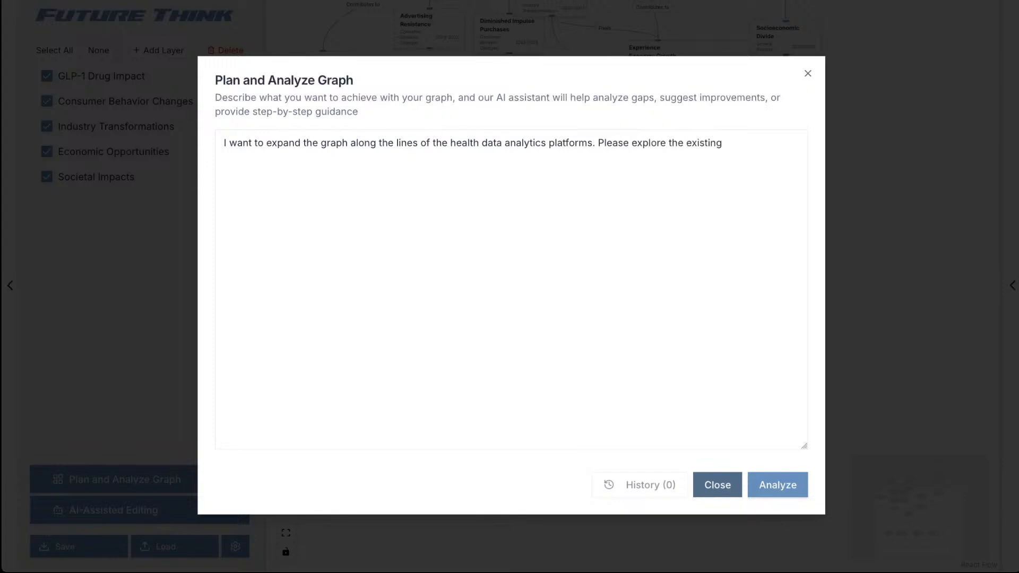
Continue the analysis prompt with "landscape, identify other trends that could me accelerating".
{"action": "type", "text": "landscape, "}
{"action": "type", "text": "connect"}
{"action": "key", "text": "BackSpace"}
{"action": "key", "text": "BackSpace"}
{"action": "key", "text": "BackSpace"}
{"action": "key", "text": "BackSpace"}
{"action": "key", "text": "BackSpace"}
{"action": "key", "text": "BackSpace"}
{"action": "key", "text": "BackSpace"}
{"action": "type", "text": "identify other th"}
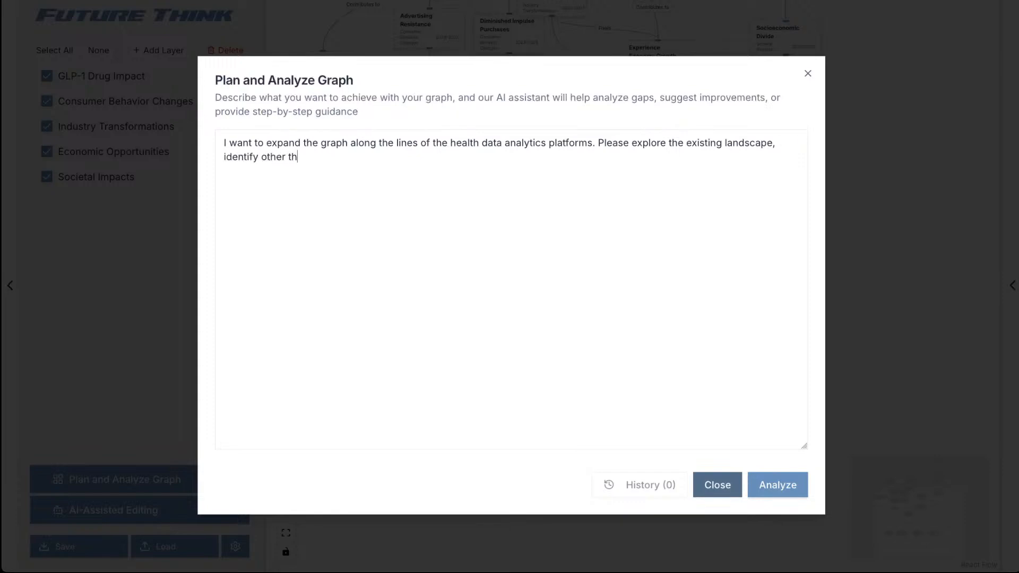
{"action": "type", "text": "rends that could me "}
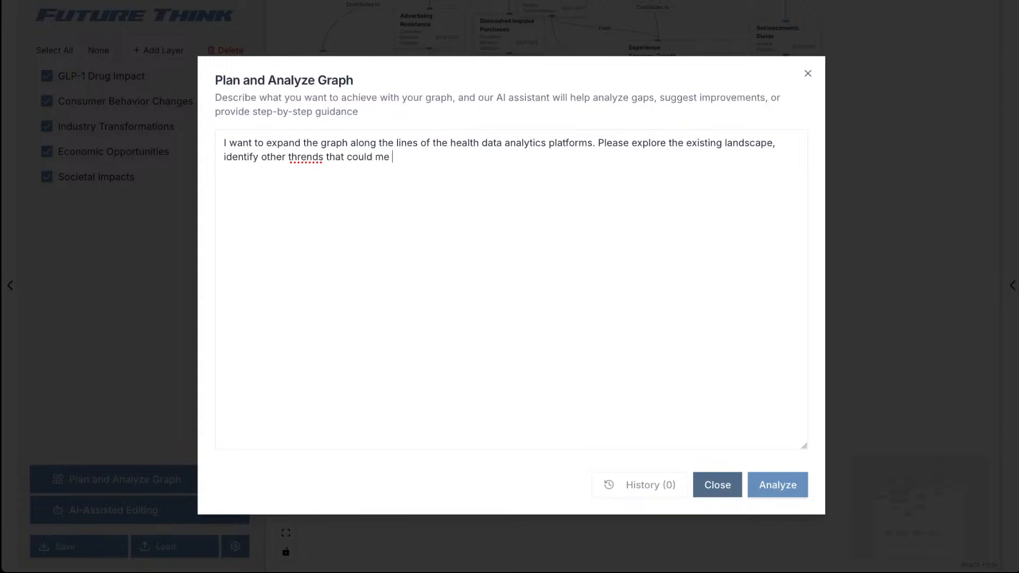
{"action": "type", "text": "accelerating"}
{"action": "left_click", "coordinate": [297, 153]}
{"action": "key", "text": "BackSpace"}
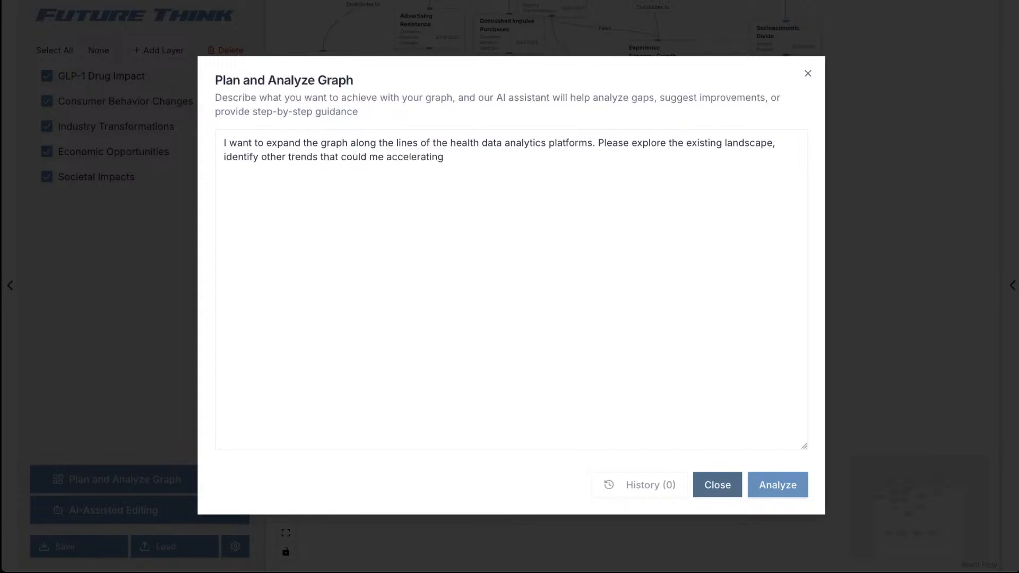
Finish the prompt with "or decelerating the development and adoption of these platforms.", spelled correctly, and run the analysis.
{"action": "type", "text": "or decellerating the"}
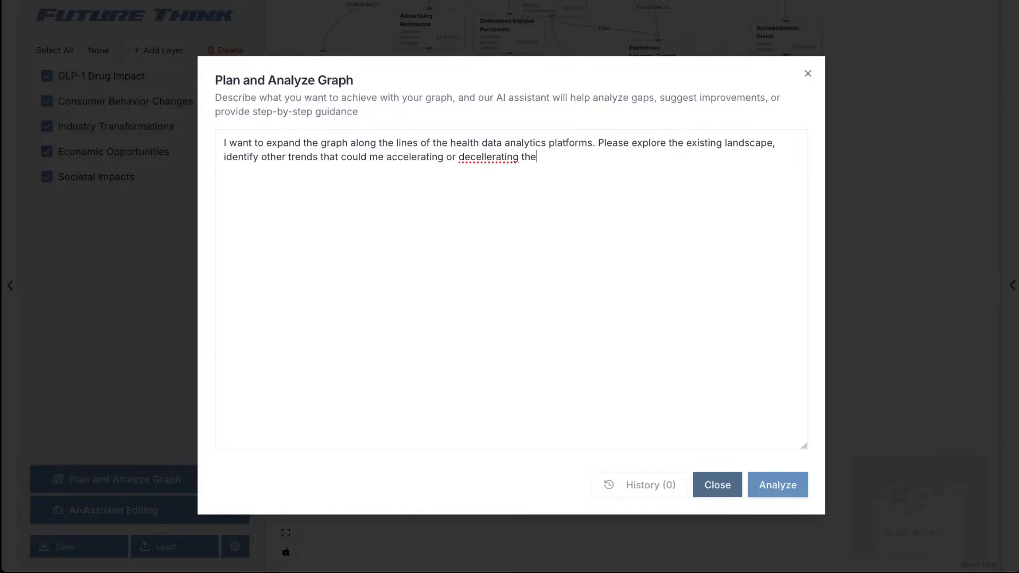
{"action": "type", "text": " development and adoptio"}
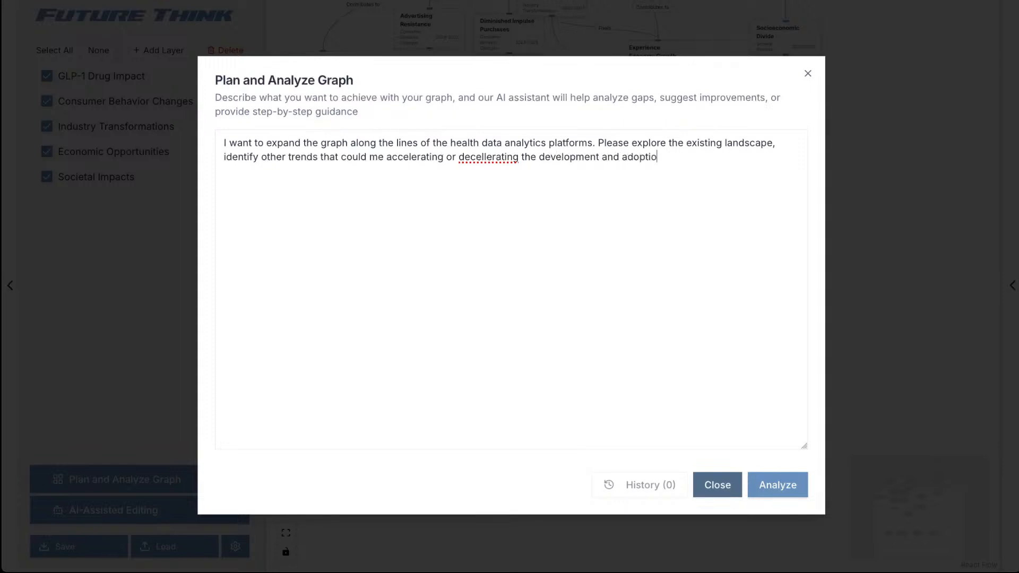
{"action": "type", "text": "n of these platoforms."}
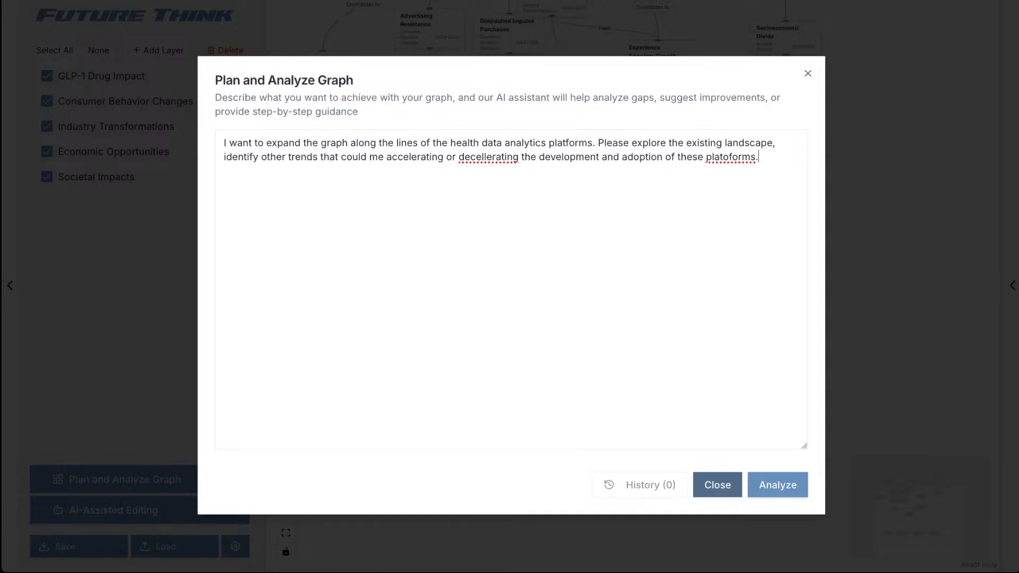
{"action": "key", "text": "Left"}
{"action": "key", "text": "Left"}
{"action": "key", "text": "Left"}
{"action": "key", "text": "Left"}
{"action": "key", "text": "Delete"}
{"action": "key", "text": "Delete"}
{"action": "key", "text": "Delete"}
{"action": "type", "text": "at"}
{"action": "right_click", "coordinate": [480, 154]}
{"action": "left_click", "coordinate": [504, 160]}
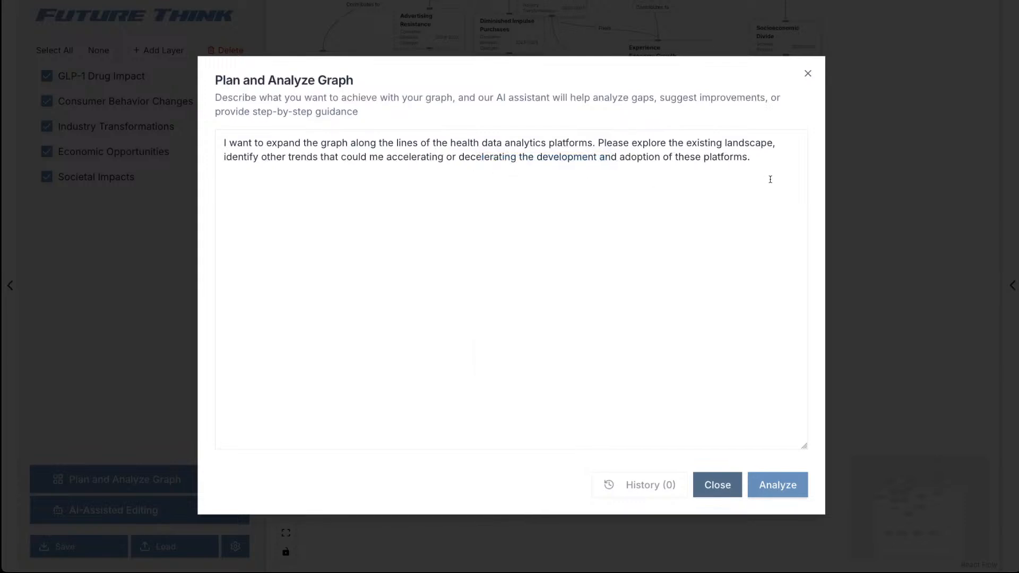
{"action": "left_click", "coordinate": [753, 162]}
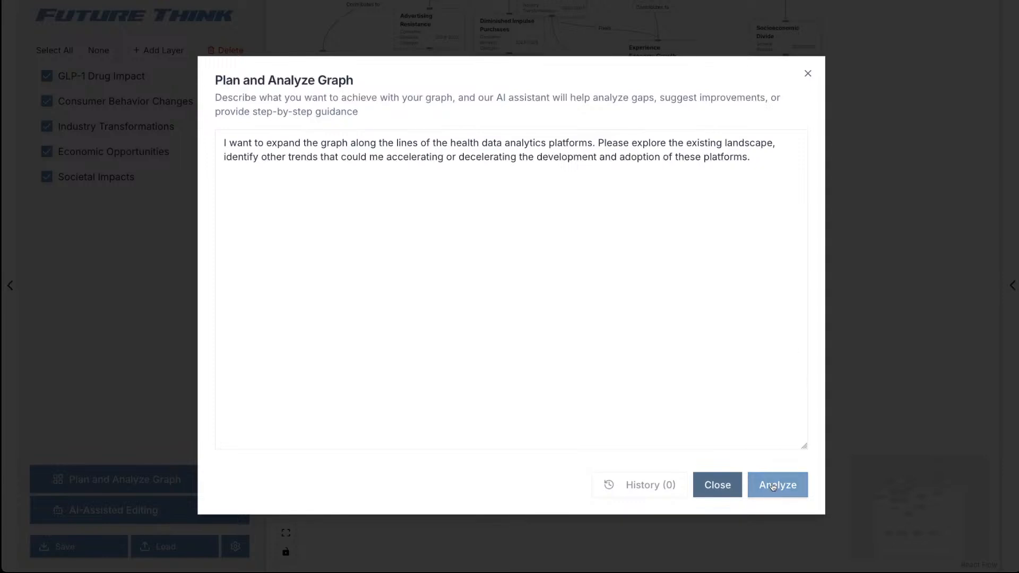
{"action": "left_click", "coordinate": [773, 486]}
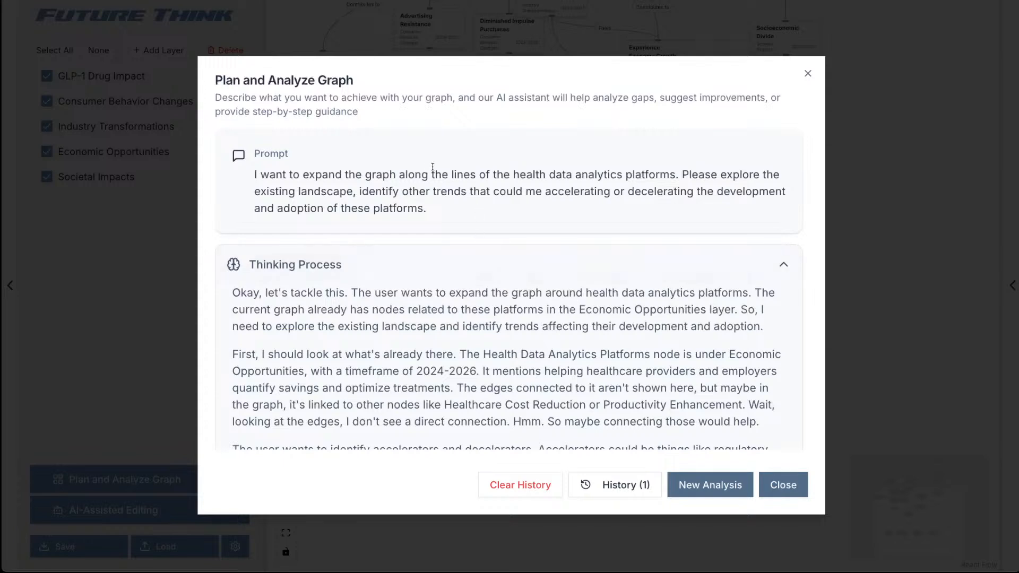
Skim and collapse the analysis's thinking process, and execute the suggested instruction that maps nodes adjacent to Health Data Analytics Platforms.
{"action": "scroll", "coordinate": [474, 187], "scroll_direction": "down", "scroll_amount": 3}
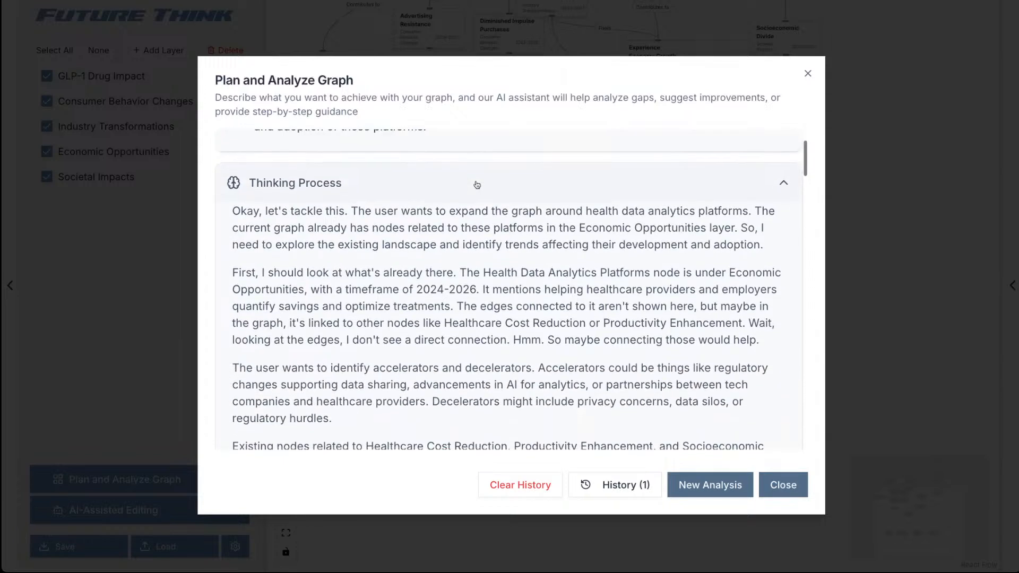
{"action": "scroll", "coordinate": [474, 196], "scroll_direction": "down", "scroll_amount": 5}
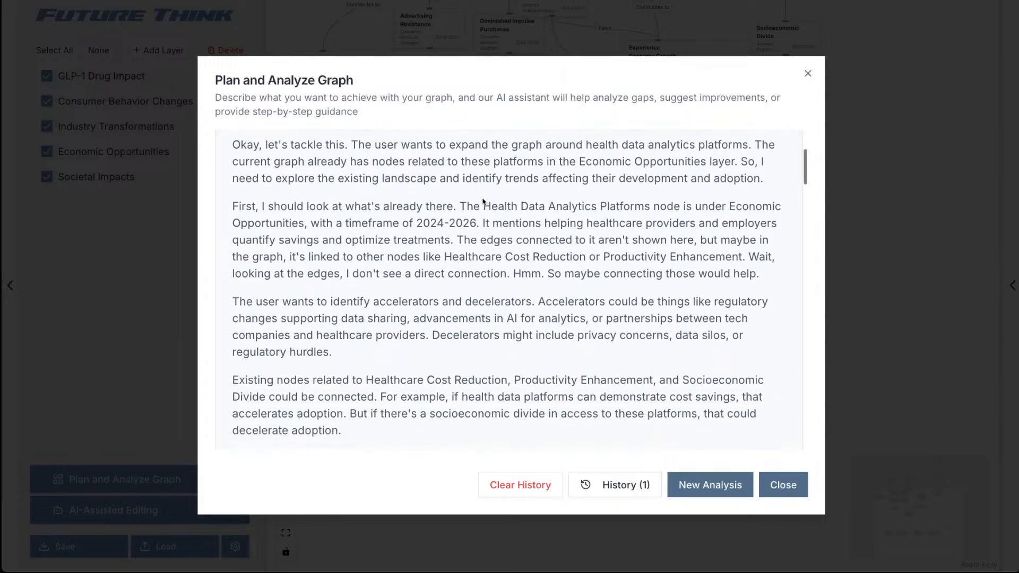
{"action": "scroll", "coordinate": [482, 199], "scroll_direction": "down", "scroll_amount": 6}
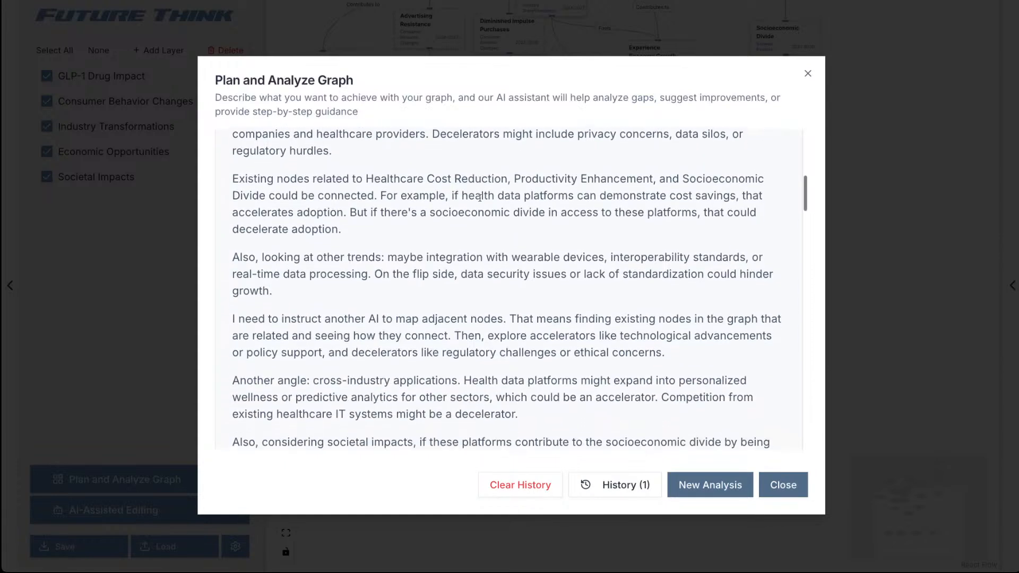
{"action": "scroll", "coordinate": [482, 201], "scroll_direction": "down", "scroll_amount": 1}
{"action": "scroll", "coordinate": [482, 201], "scroll_direction": "up", "scroll_amount": 11}
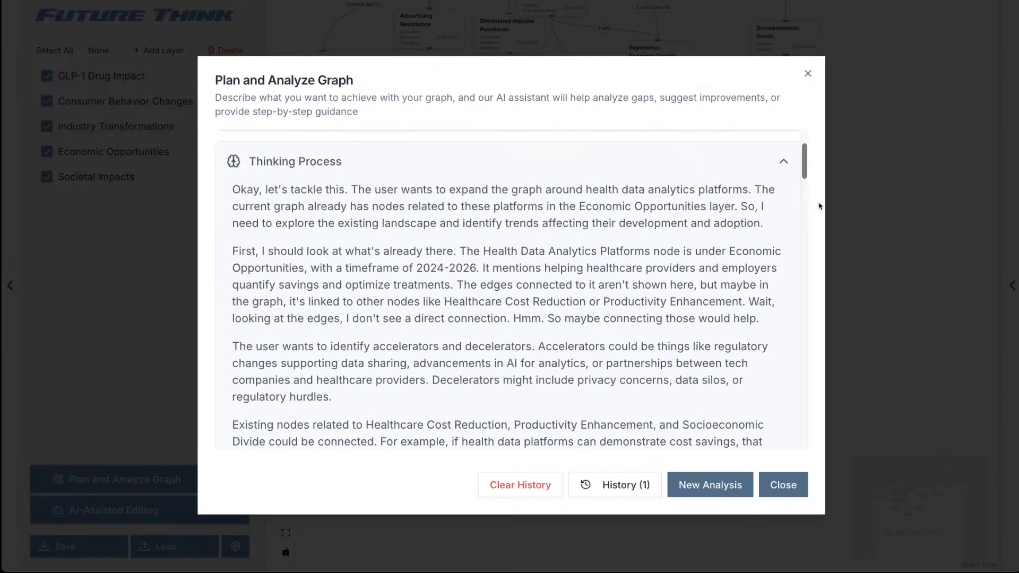
{"action": "left_click", "coordinate": [783, 166]}
{"action": "scroll", "coordinate": [618, 199], "scroll_direction": "down", "scroll_amount": 1}
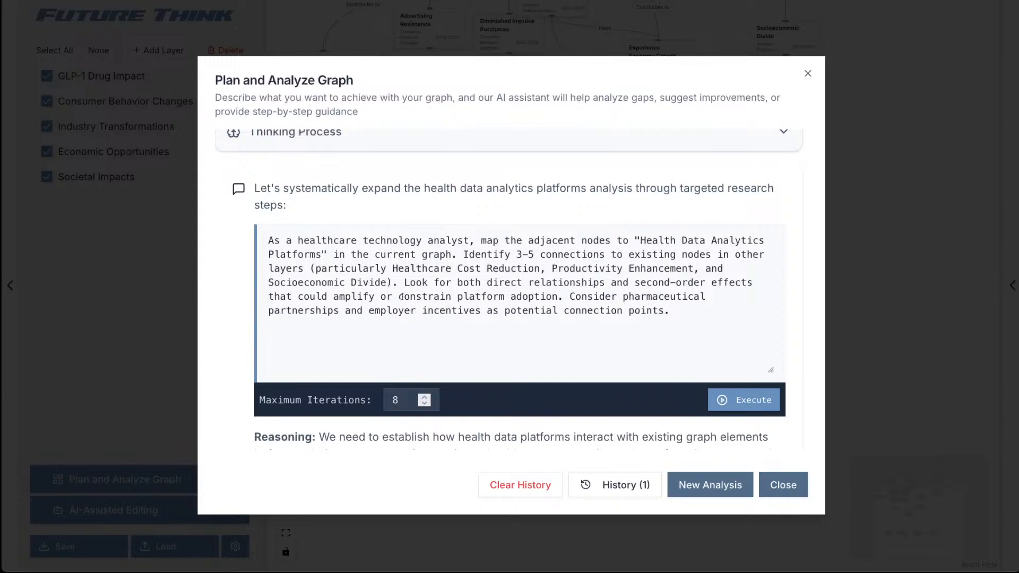
{"action": "scroll", "coordinate": [382, 296], "scroll_direction": "up", "scroll_amount": 1}
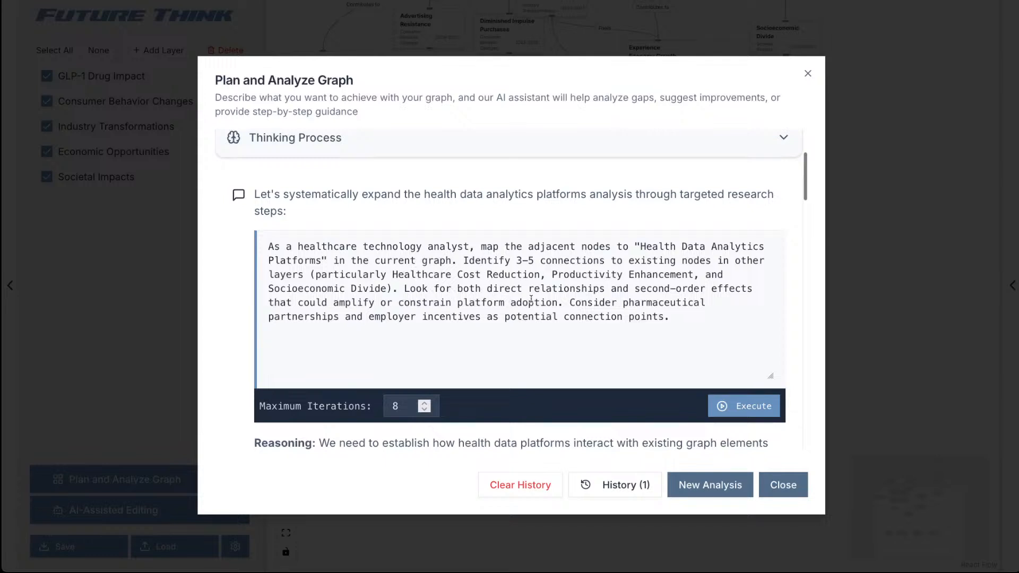
{"action": "left_click", "coordinate": [729, 404]}
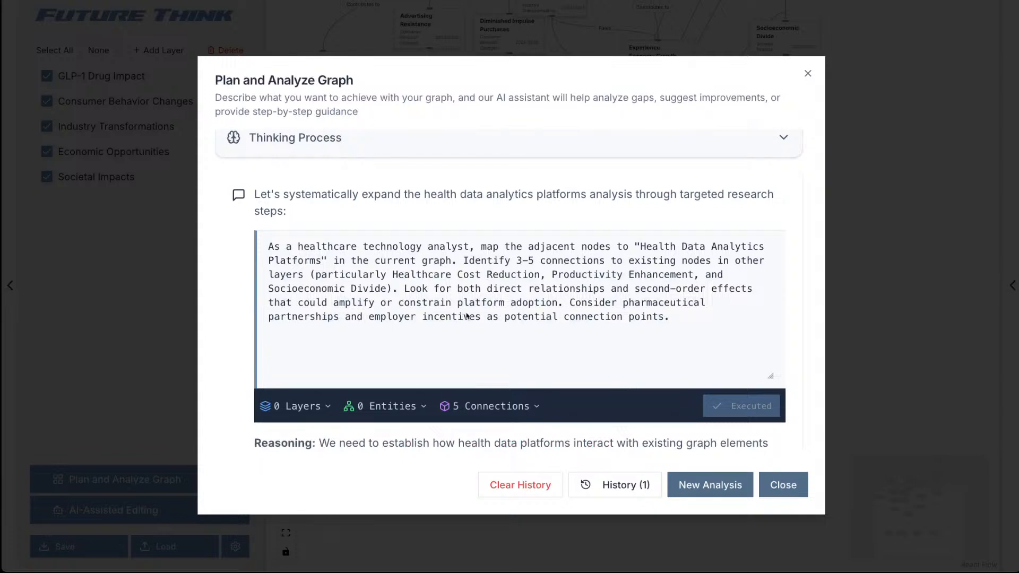
Examine the list of connections produced by the executed healthcare technology analyst instruction, and collapse the list again.
{"action": "scroll", "coordinate": [467, 317], "scroll_direction": "up", "scroll_amount": 1}
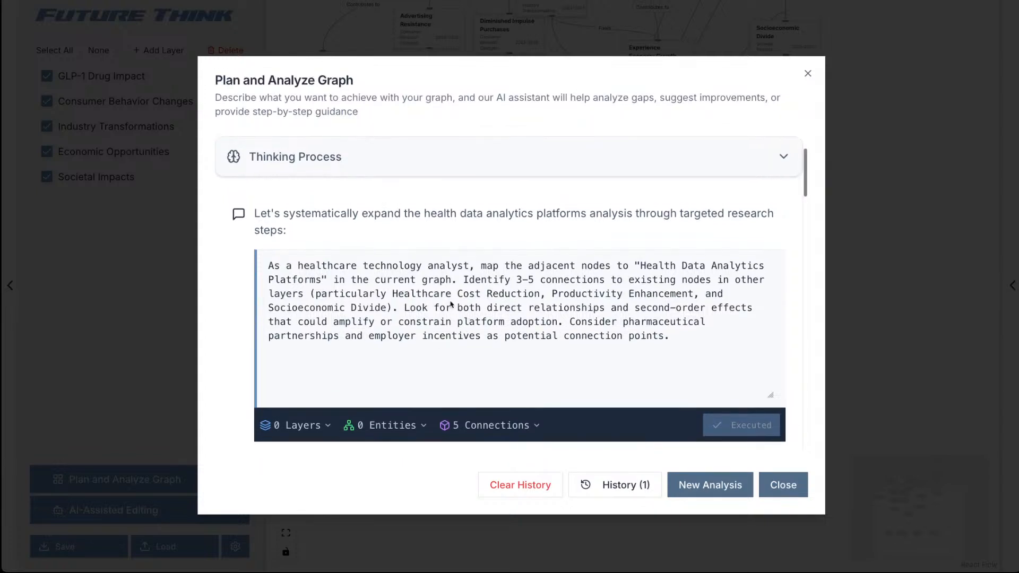
{"action": "left_click", "coordinate": [513, 426]}
{"action": "scroll", "coordinate": [407, 364], "scroll_direction": "down", "scroll_amount": 1}
{"action": "scroll", "coordinate": [407, 365], "scroll_direction": "up", "scroll_amount": 5}
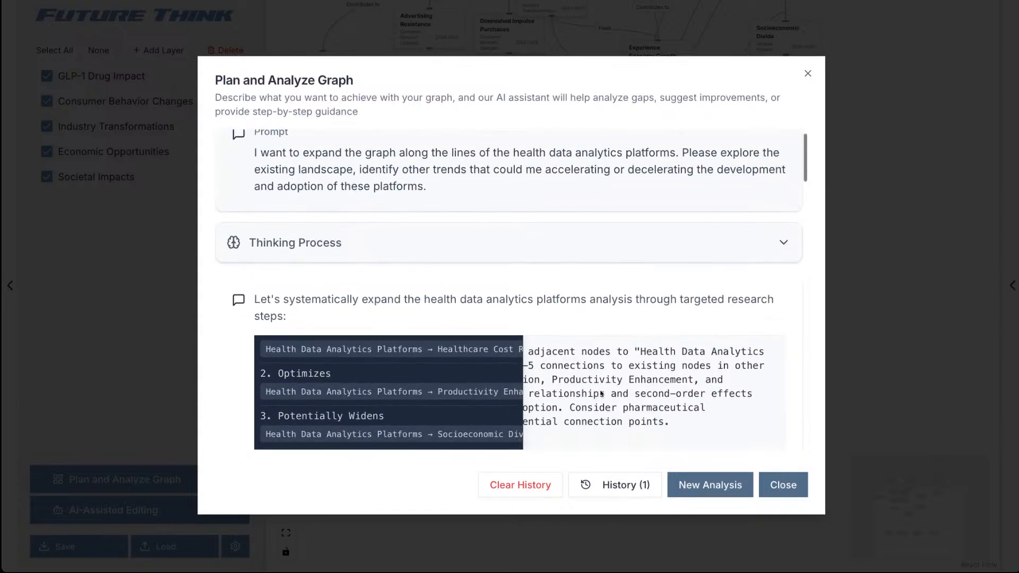
{"action": "scroll", "coordinate": [584, 422], "scroll_direction": "down", "scroll_amount": 3}
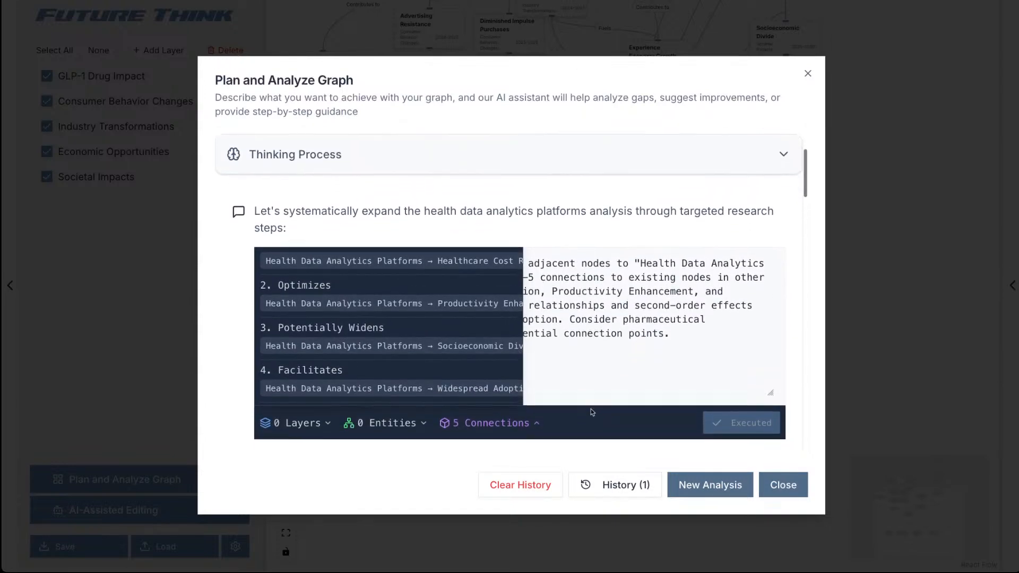
{"action": "left_click", "coordinate": [490, 418]}
In the regulatory affairs specialist instruction, replace the number of policy-related factors with "the" and extend the year to "2024-2026".
{"action": "scroll", "coordinate": [496, 398], "scroll_direction": "down", "scroll_amount": 6}
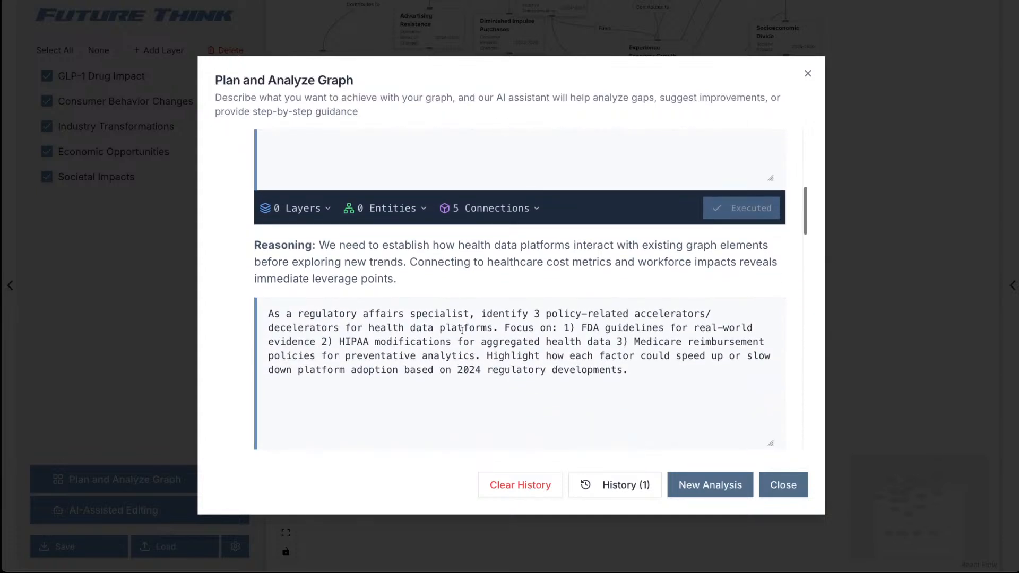
{"action": "scroll", "coordinate": [437, 309], "scroll_direction": "down", "scroll_amount": 2}
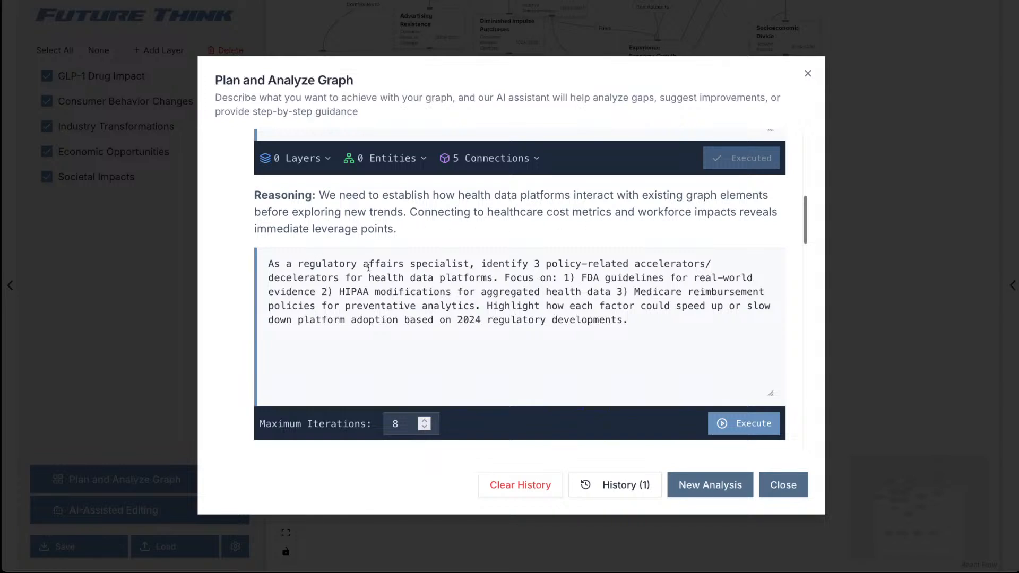
{"action": "left_click", "coordinate": [538, 266]}
{"action": "double_click", "coordinate": [537, 266]}
{"action": "type", "text": "the"}
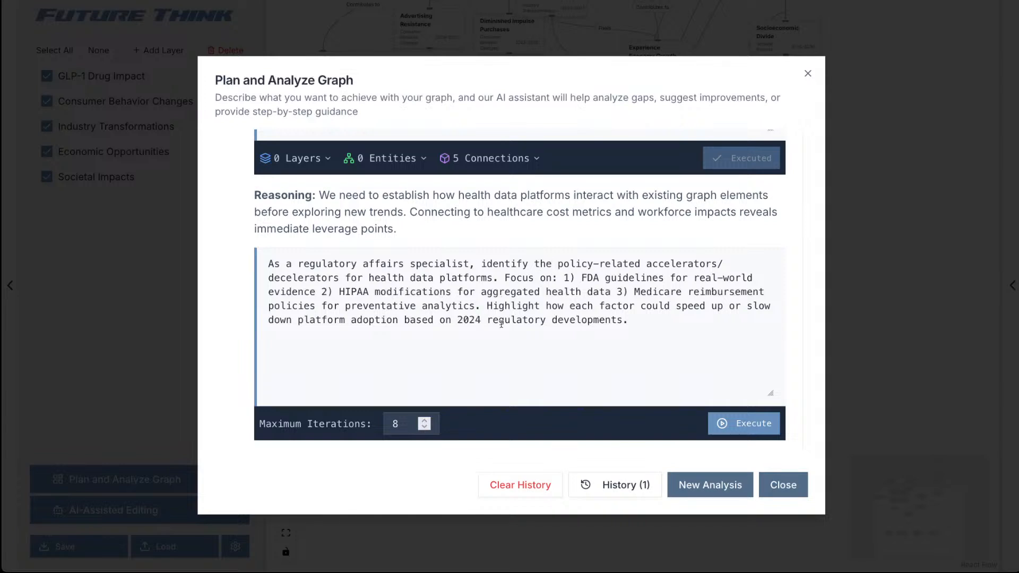
{"action": "type", "text": "-202"}
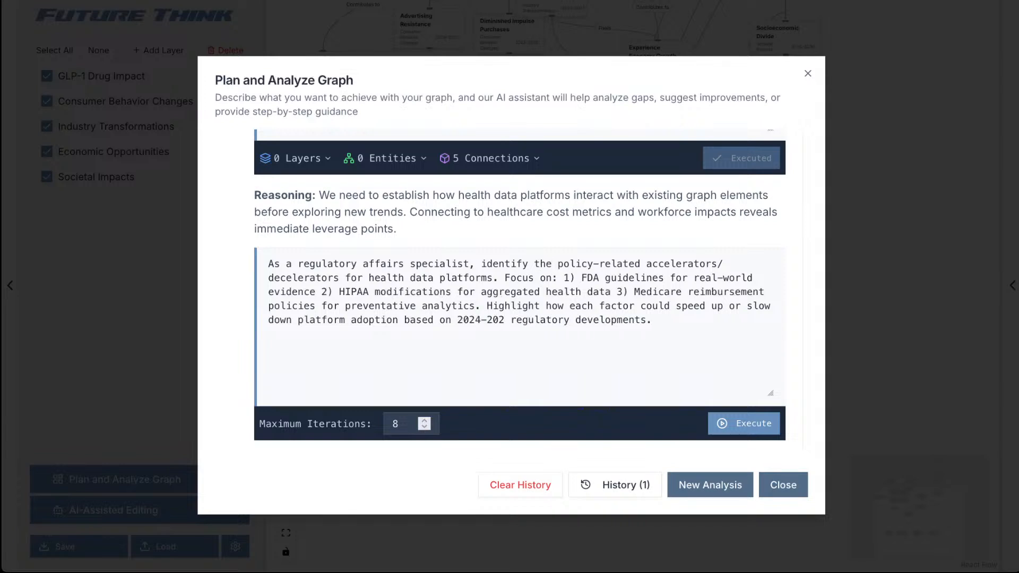
{"action": "type", "text": "6"}
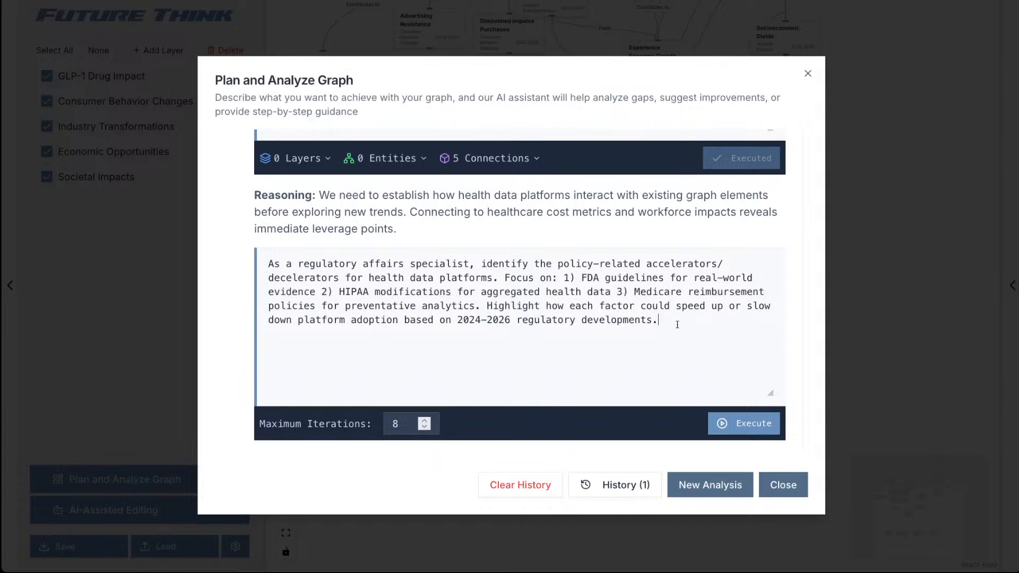
Append "Add layers, nodes, and connecitons as required." to the regulatory affairs instruction and execute it.
{"action": "type", "text": "Add layers, nodes, and connecit"}
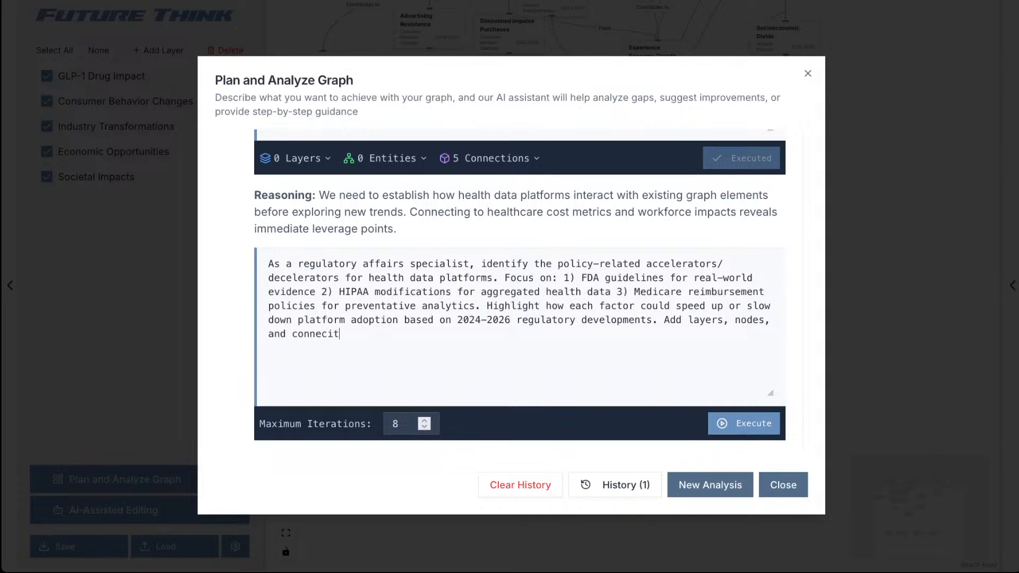
{"action": "type", "text": "ons as required."}
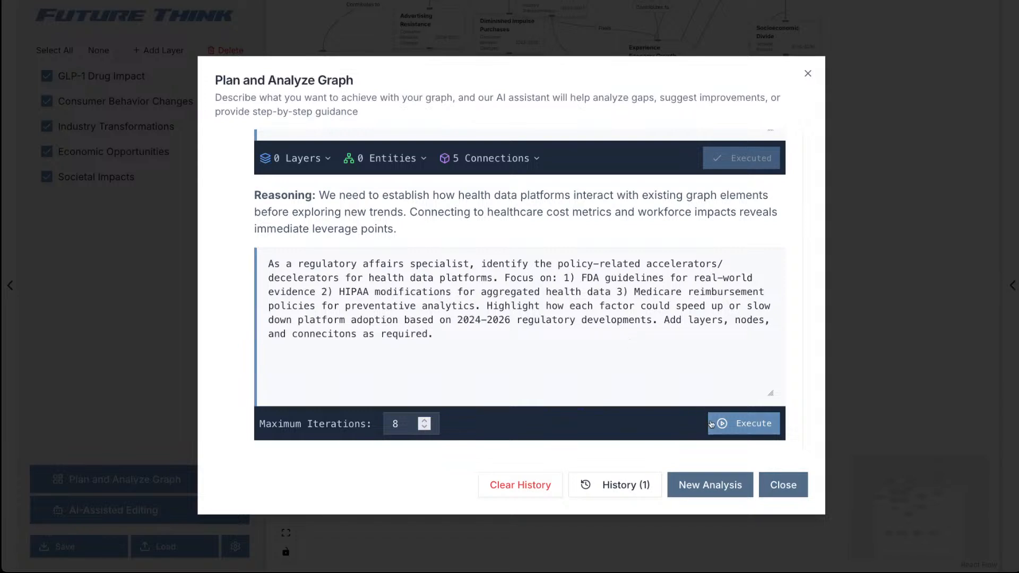
{"action": "left_click", "coordinate": [730, 427]}
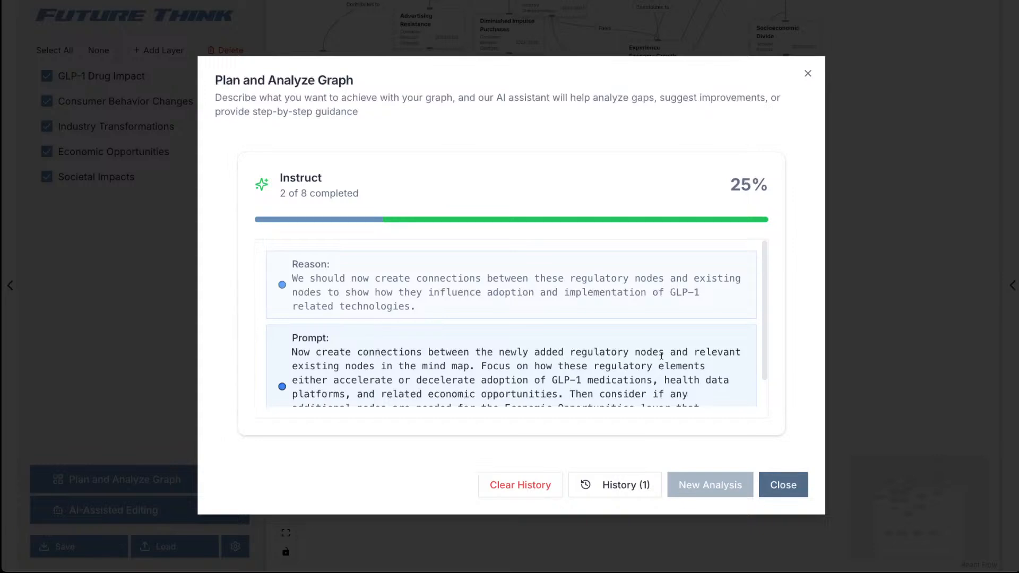
Close the analysis dialog, place Health Data Analytics Platforms above and left of Widespread Adoption, and nudge Widespread Adoption down and right.
{"action": "left_click", "coordinate": [77, 256]}
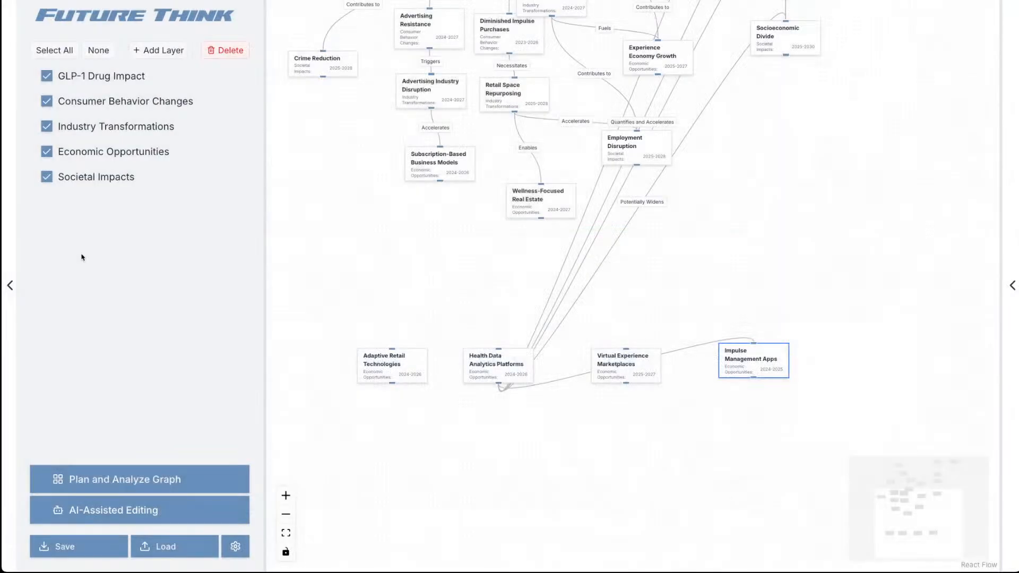
{"action": "left_click_drag", "start_coordinate": [441, 279], "coordinate": [436, 345]}
{"action": "left_click", "coordinate": [504, 438]}
{"action": "mouse_move", "coordinate": [504, 438]}
{"action": "left_mouse_down"}
{"action": "mouse_move", "coordinate": [564, 288]}
{"action": "mouse_move", "coordinate": [817, 272]}
{"action": "mouse_move", "coordinate": [807, 268]}
{"action": "left_mouse_up"}
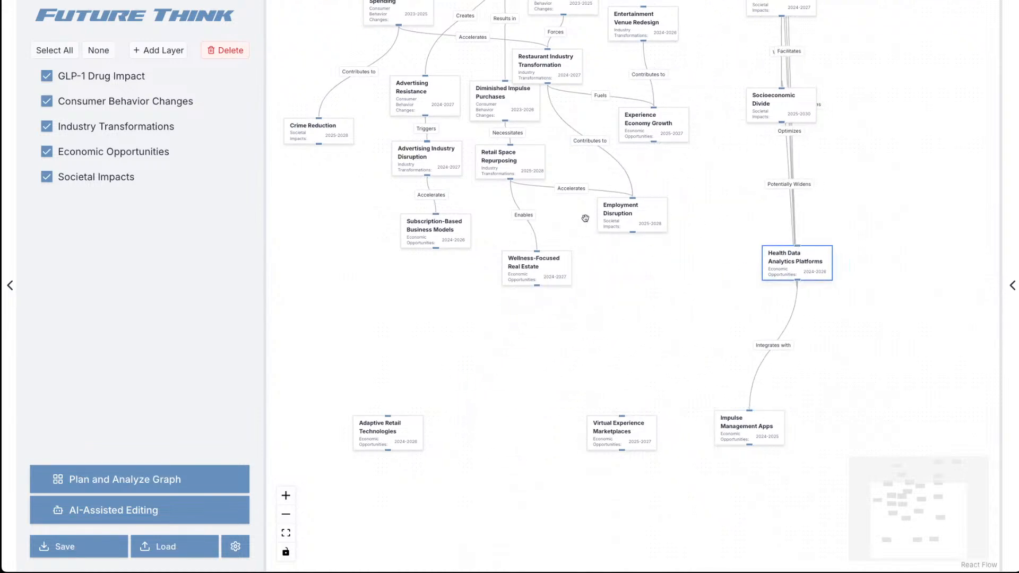
{"action": "mouse_move", "coordinate": [495, 436]}
{"action": "left_mouse_down"}
{"action": "mouse_move", "coordinate": [759, 272]}
{"action": "mouse_move", "coordinate": [606, 53]}
{"action": "mouse_move", "coordinate": [799, 16]}
{"action": "mouse_move", "coordinate": [747, 176]}
{"action": "mouse_move", "coordinate": [650, 286]}
{"action": "mouse_move", "coordinate": [681, 281]}
{"action": "left_mouse_up"}
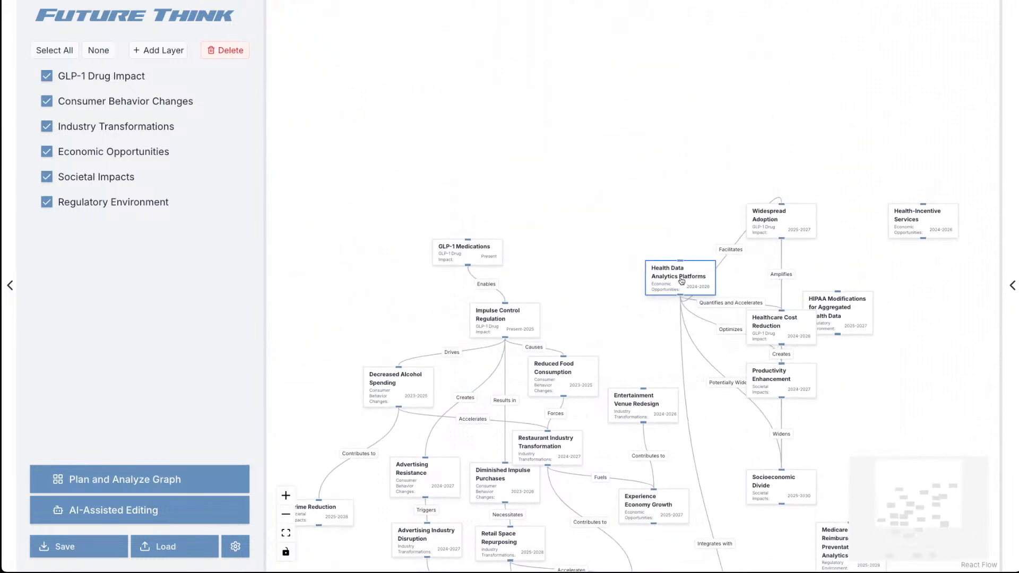
{"action": "left_click_drag", "start_coordinate": [780, 225], "coordinate": [794, 250]}
{"action": "mouse_move", "coordinate": [691, 280]}
{"action": "left_mouse_down"}
{"action": "mouse_move", "coordinate": [705, 133]}
{"action": "mouse_move", "coordinate": [694, 130]}
{"action": "left_mouse_up"}
Select Health Data Analytics Platforms and show its node details.
{"action": "left_click", "coordinate": [694, 131]}
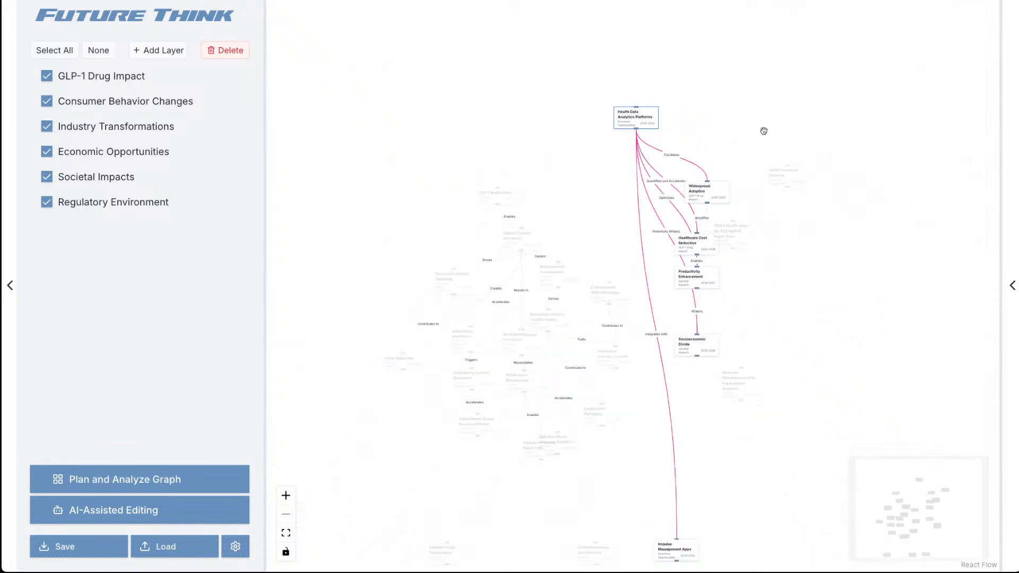
{"action": "left_click", "coordinate": [1013, 285]}
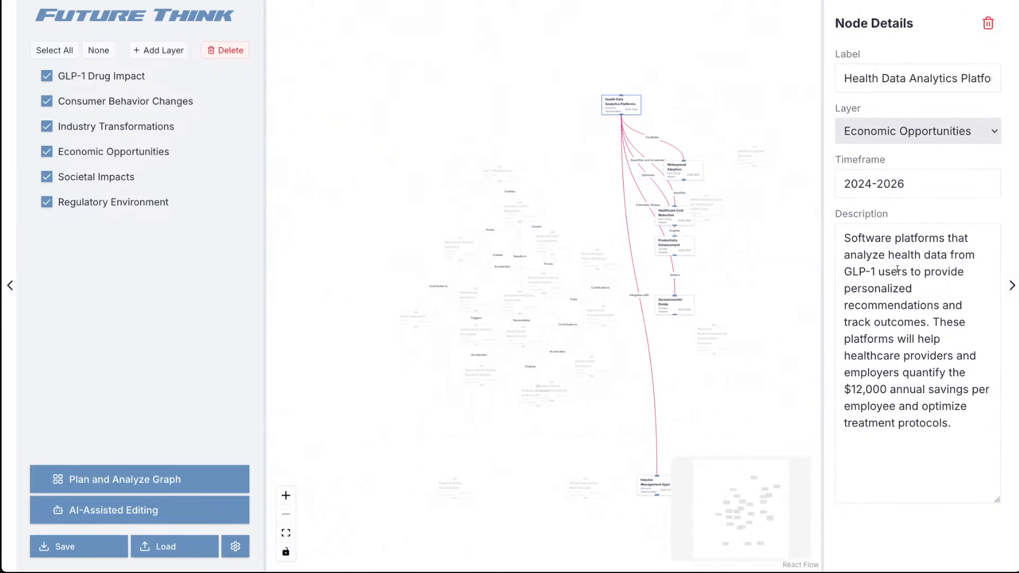
Examine the notes on the connections from Health Data Analytics Platforms to Widespread Adoption and Healthcare Cost Reduction, then clear the selection.
{"action": "left_click", "coordinate": [655, 138]}
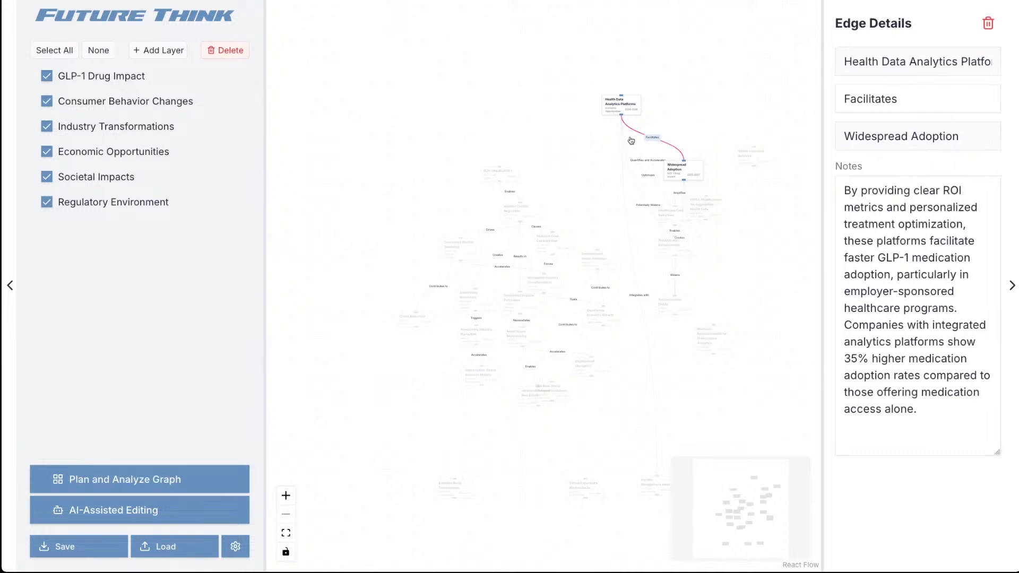
{"action": "left_click", "coordinate": [646, 162]}
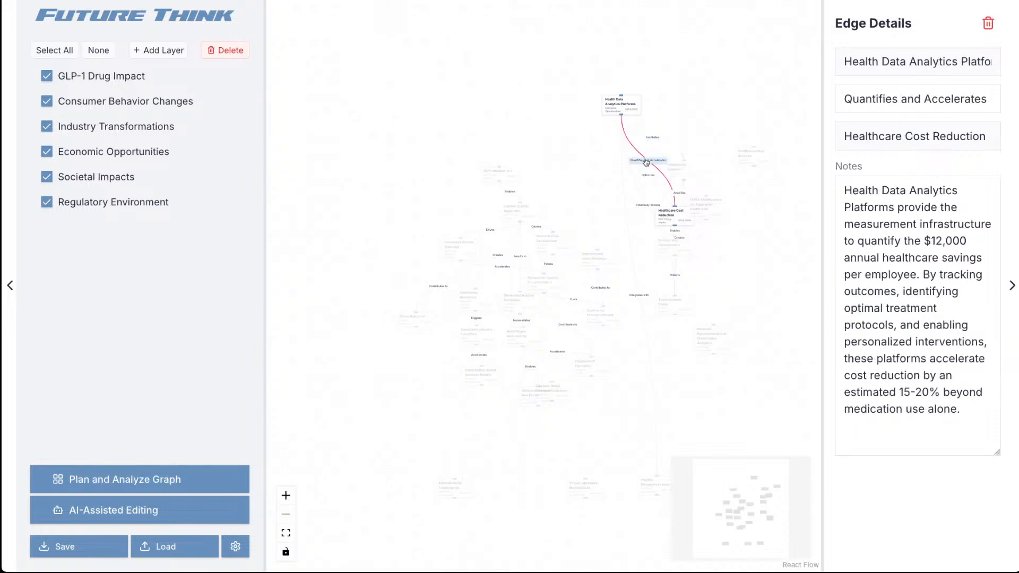
{"action": "left_click", "coordinate": [607, 177]}
{"action": "scroll", "coordinate": [607, 177], "scroll_direction": "up", "scroll_amount": 4}
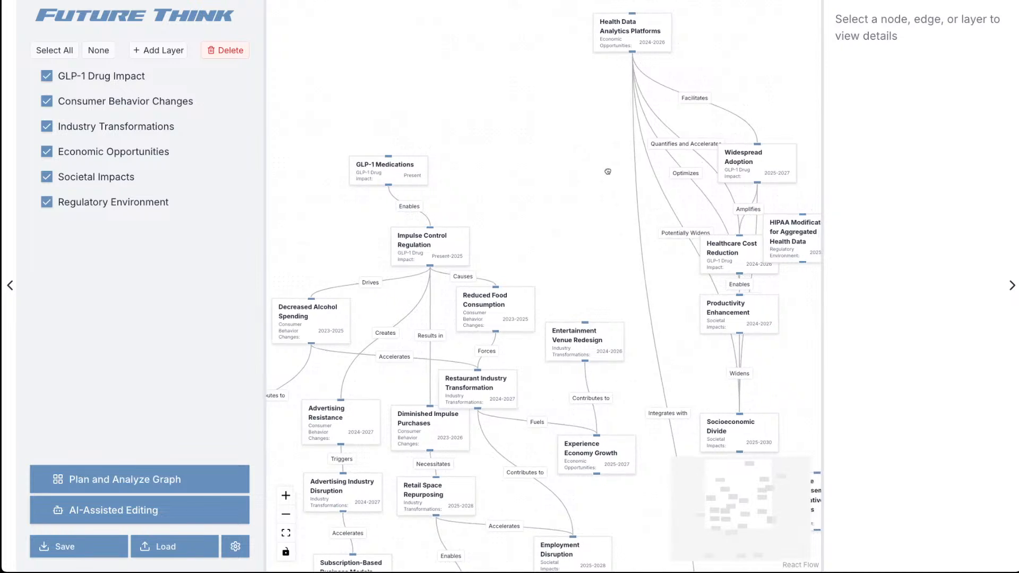
{"action": "left_click_drag", "start_coordinate": [615, 167], "coordinate": [499, 133]}
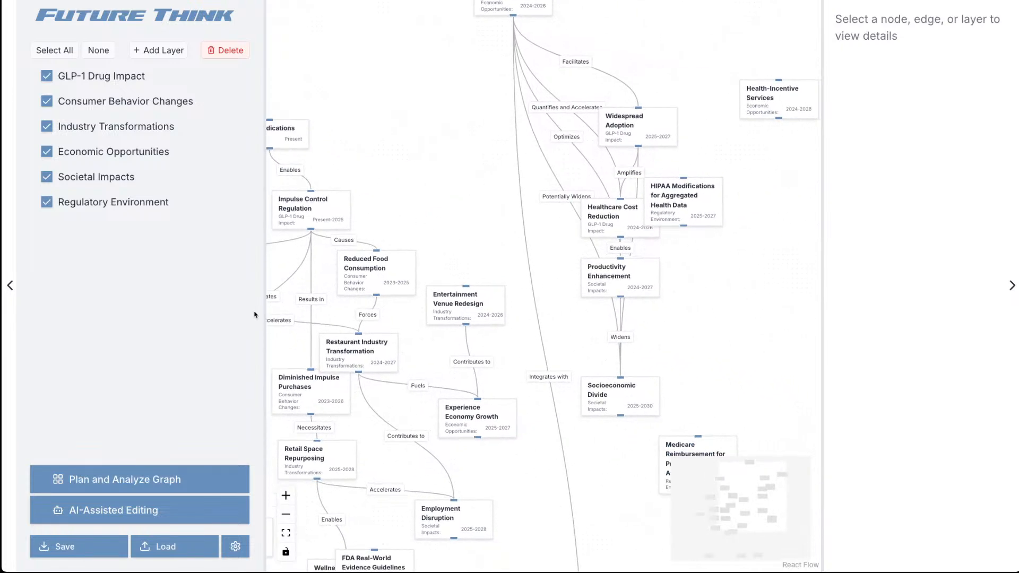
Review the layers, entities and connections generated by the regulatory affairs specialist instruction in the graph analysis.
{"action": "left_click", "coordinate": [122, 478]}
{"action": "scroll", "coordinate": [275, 309], "scroll_direction": "down", "scroll_amount": 5}
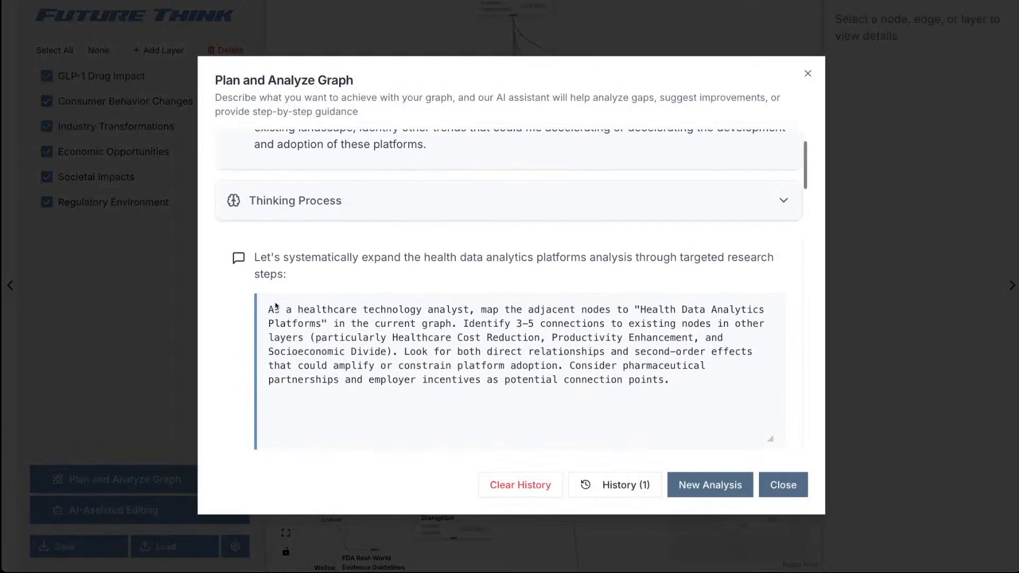
{"action": "scroll", "coordinate": [240, 304], "scroll_direction": "down", "scroll_amount": 3}
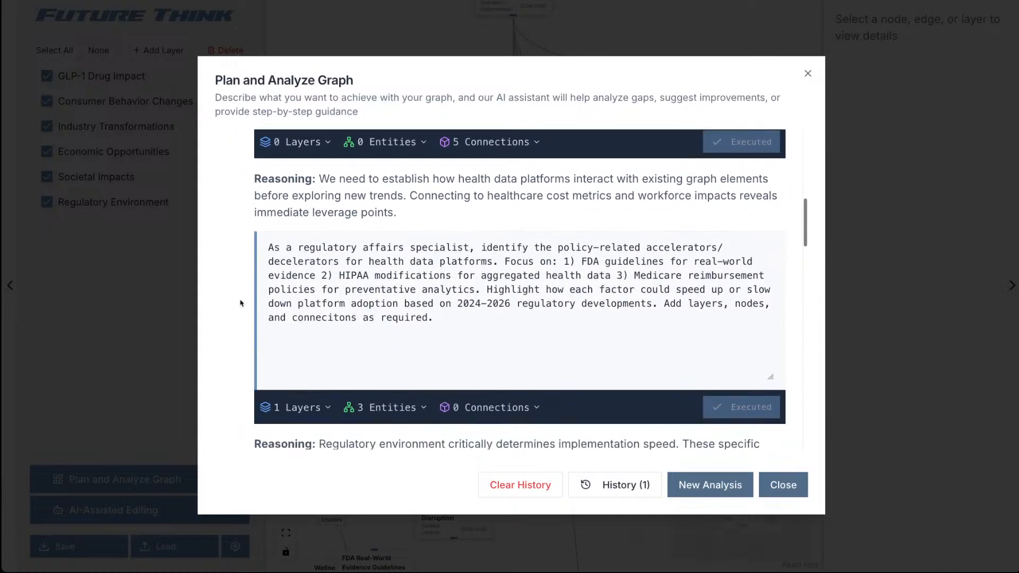
{"action": "left_click", "coordinate": [303, 361]}
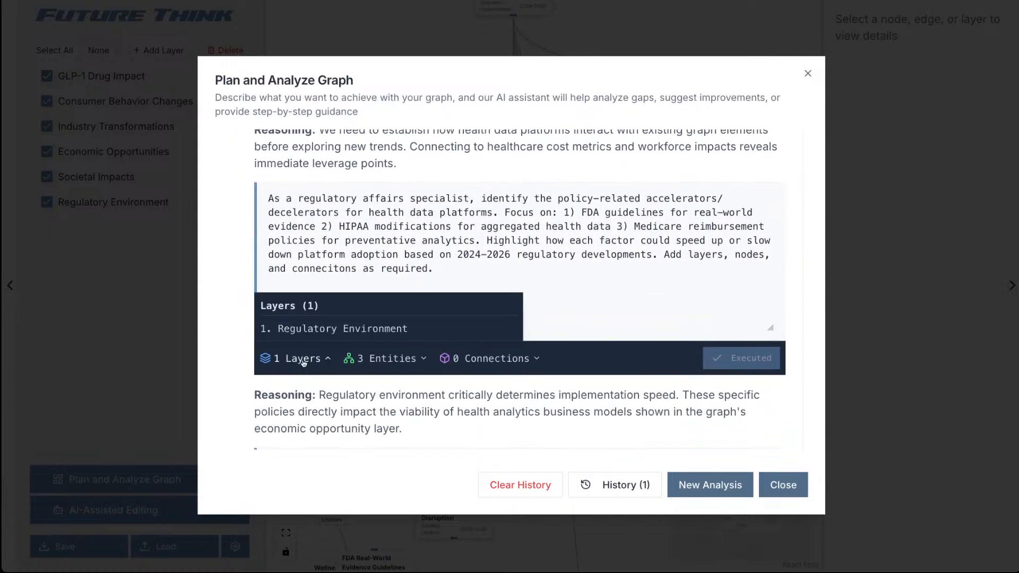
{"action": "left_click", "coordinate": [392, 362]}
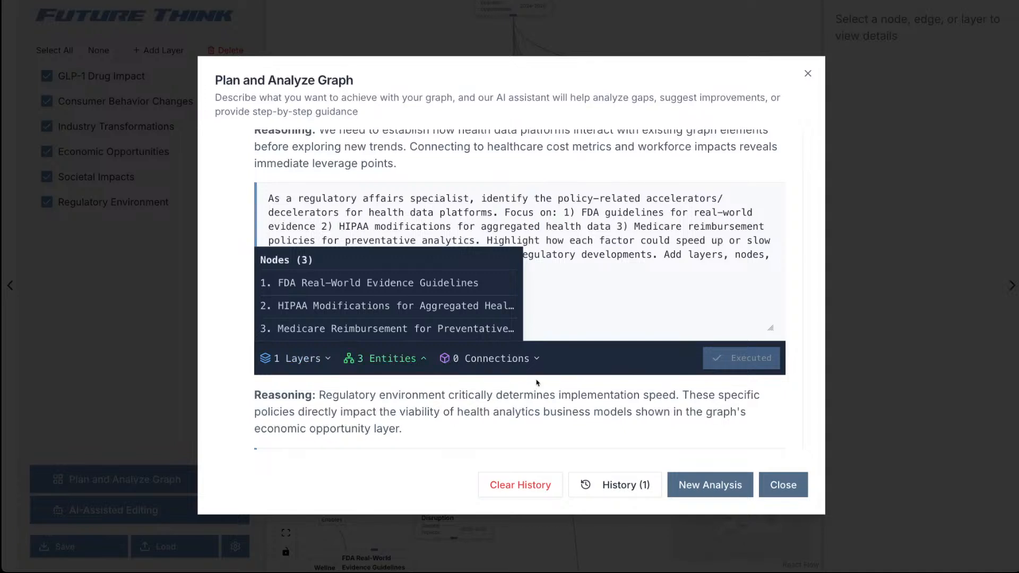
{"action": "left_click", "coordinate": [496, 359]}
{"action": "left_click", "coordinate": [400, 362]}
{"action": "left_click", "coordinate": [296, 361]}
{"action": "left_click_drag", "start_coordinate": [296, 362], "coordinate": [204, 358]}
{"action": "left_click", "coordinate": [298, 394]}
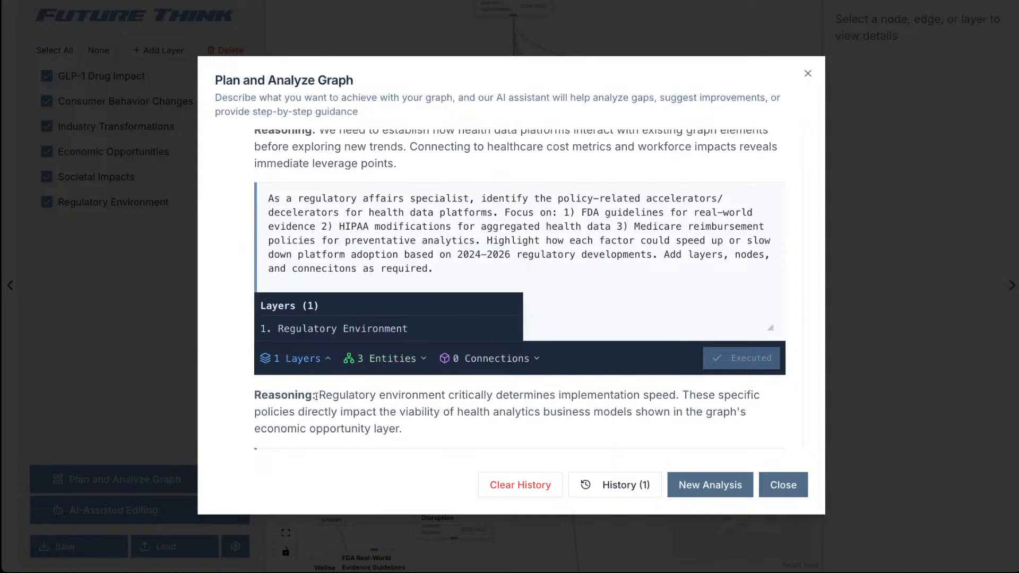
Read the unexecuted Experience Economy Growth and Socioeconomic Divide instructions, and close the graph analysis.
{"action": "scroll", "coordinate": [298, 394], "scroll_direction": "down", "scroll_amount": 5}
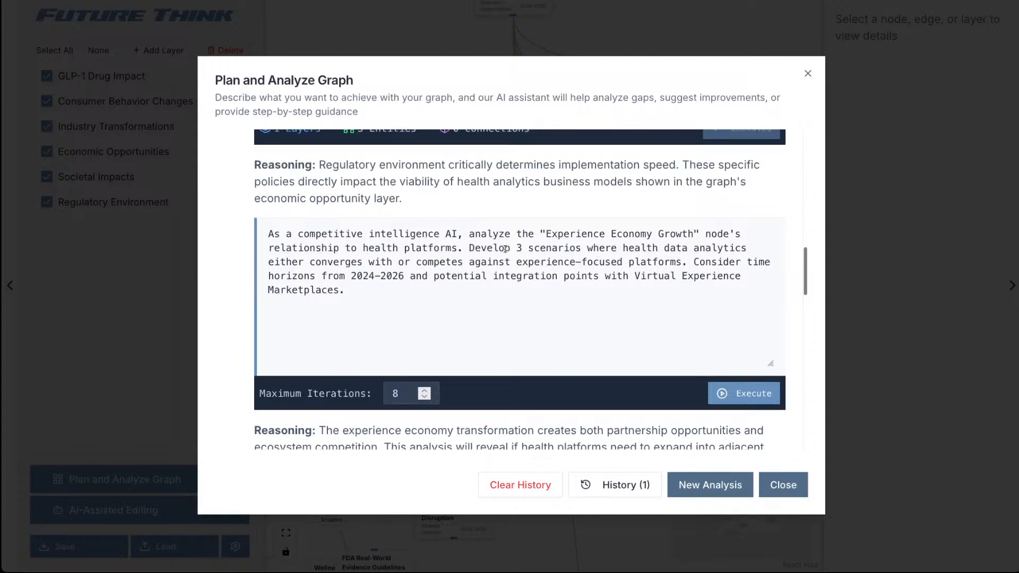
{"action": "scroll", "coordinate": [397, 248], "scroll_direction": "up", "scroll_amount": 1}
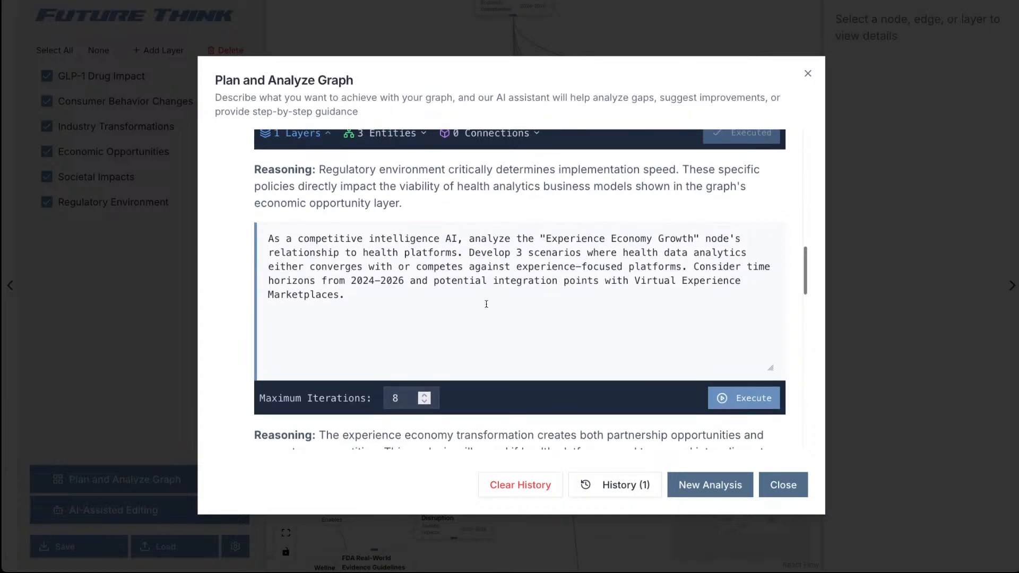
{"action": "scroll", "coordinate": [489, 305], "scroll_direction": "up", "scroll_amount": 1}
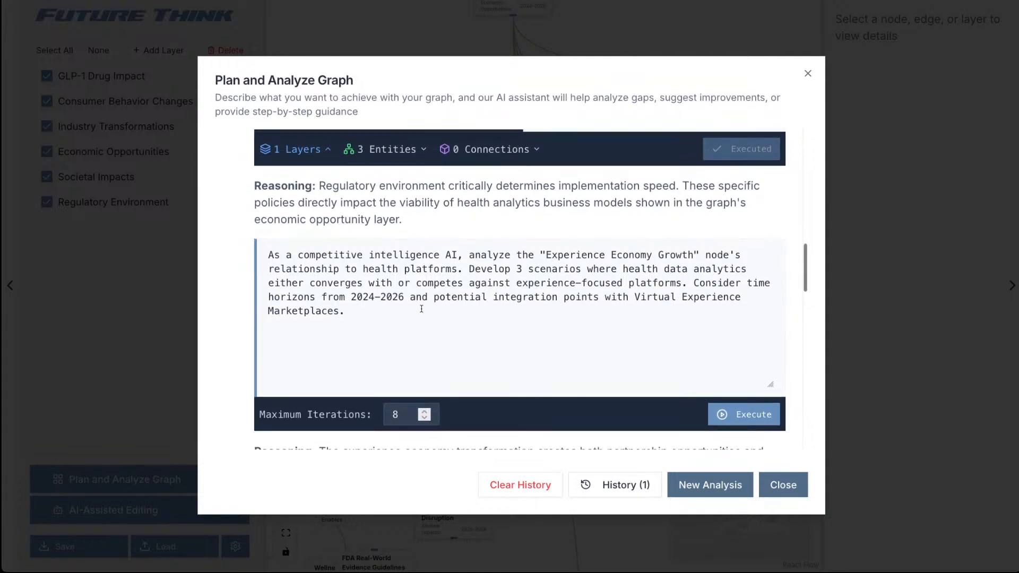
{"action": "left_click", "coordinate": [390, 310]}
{"action": "scroll", "coordinate": [446, 329], "scroll_direction": "down", "scroll_amount": 4}
{"action": "scroll", "coordinate": [447, 326], "scroll_direction": "down", "scroll_amount": 1}
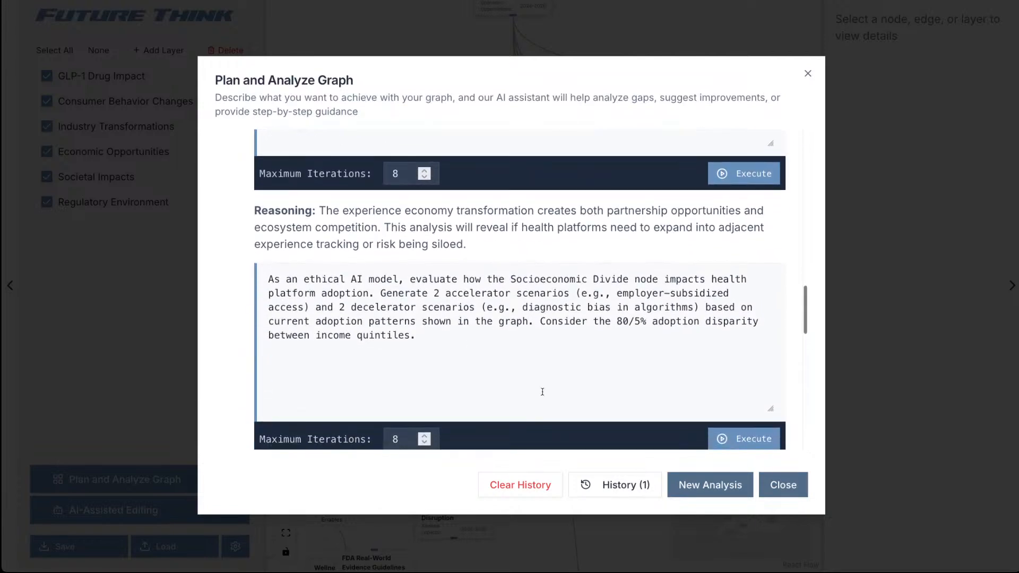
{"action": "left_click", "coordinate": [784, 489]}
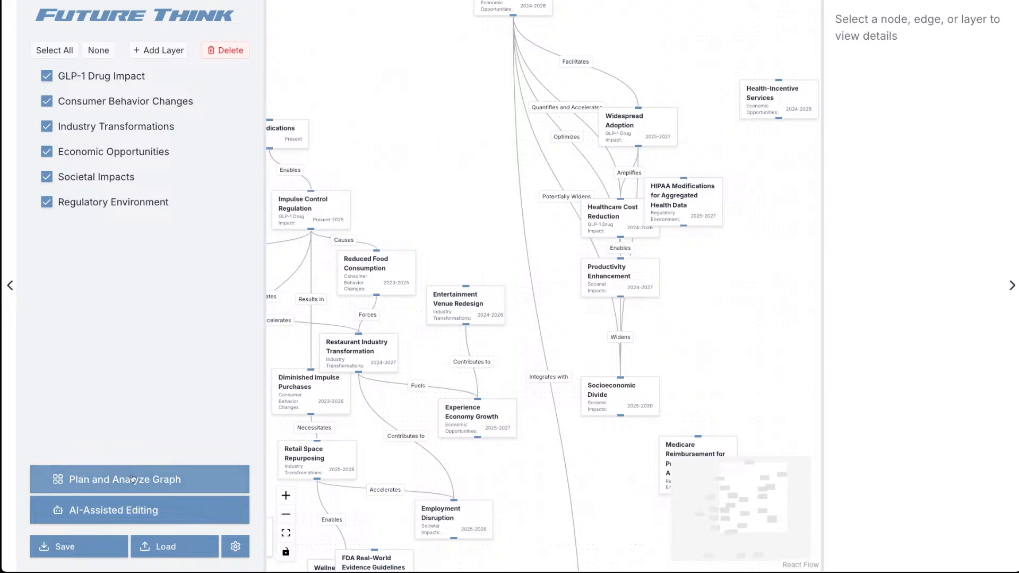
Write an AI-assisted editing prompt to extend connections between exiting nodes and layers, fleshing out how health analytics platforms relate to the graph's other concepts and ideas.
{"action": "left_click", "coordinate": [133, 518]}
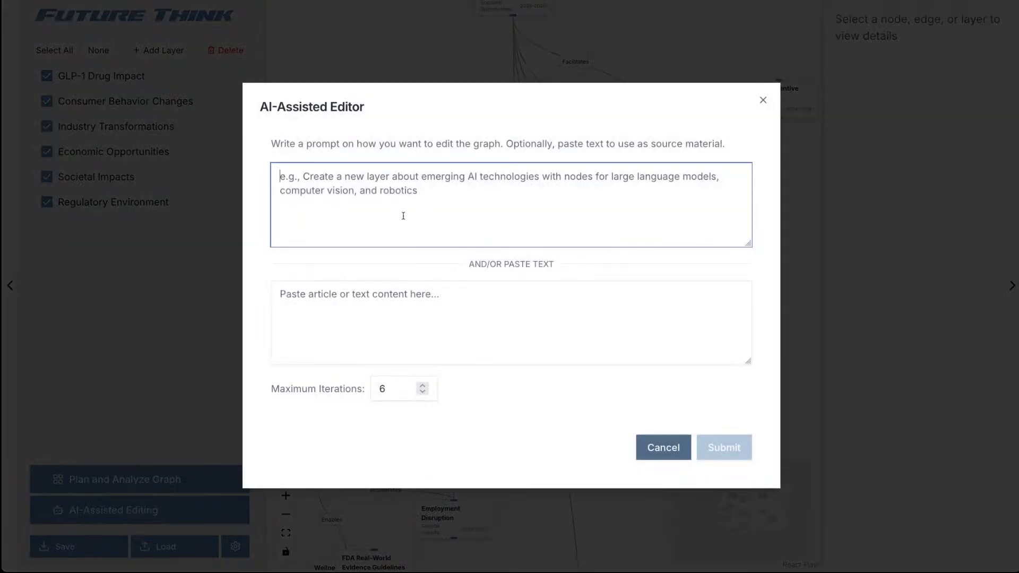
{"action": "type", "text": "Ext"}
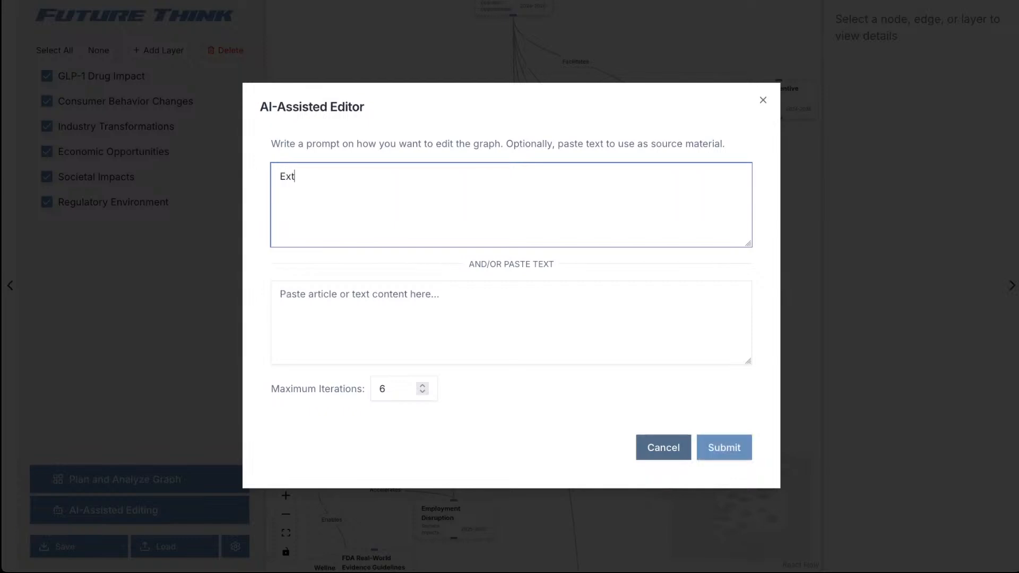
{"action": "type", "text": "end the connections betwee"}
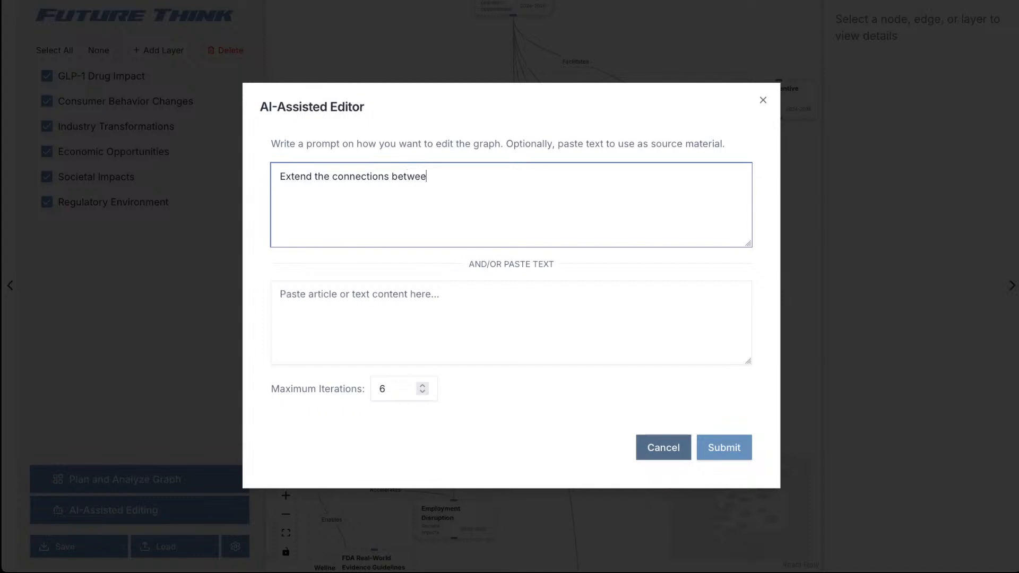
{"action": "type", "text": "n exiting nodes and layers "}
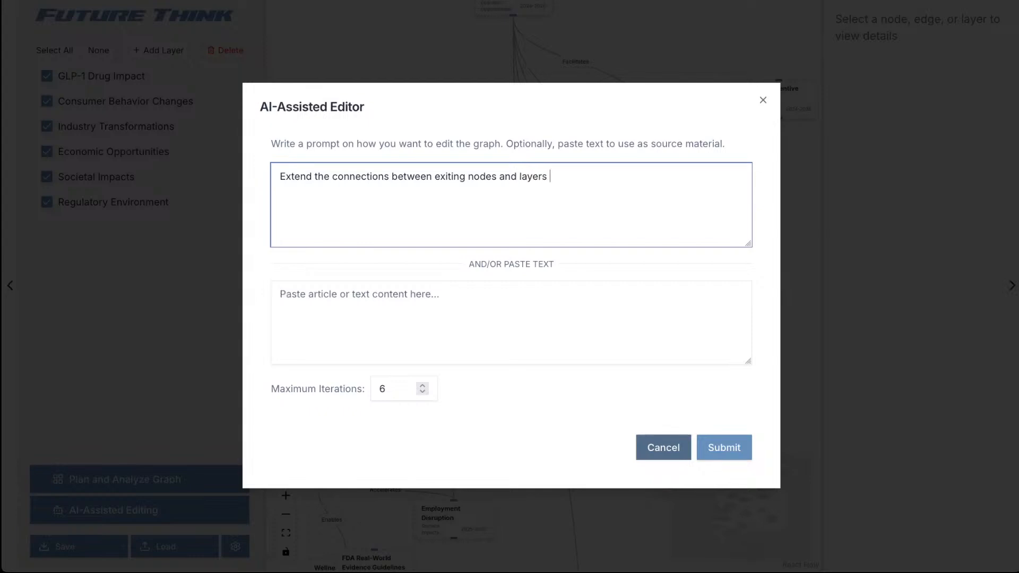
{"action": "type", "text": "to better flesh out the r"}
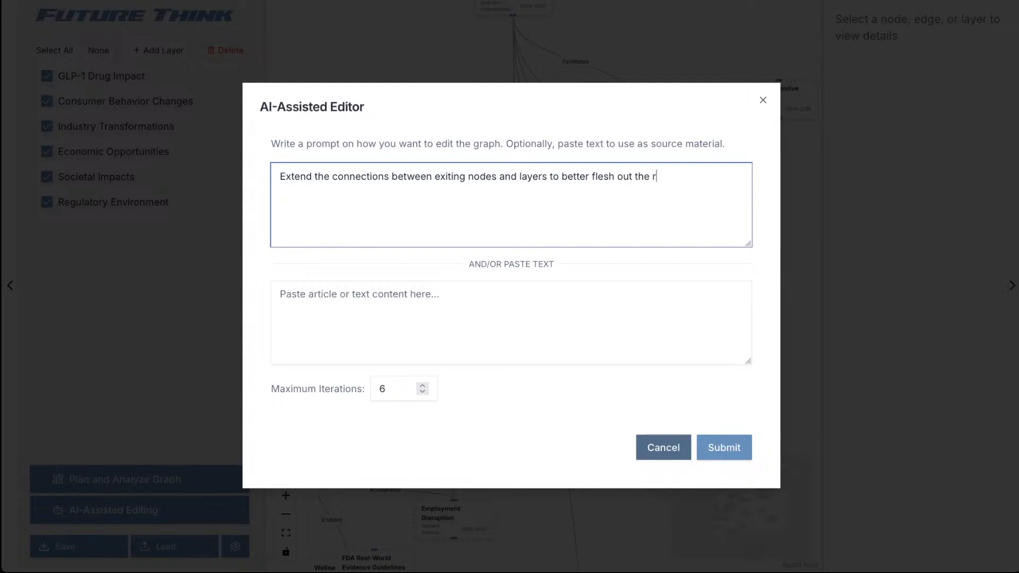
{"action": "type", "text": "elationship between hea"}
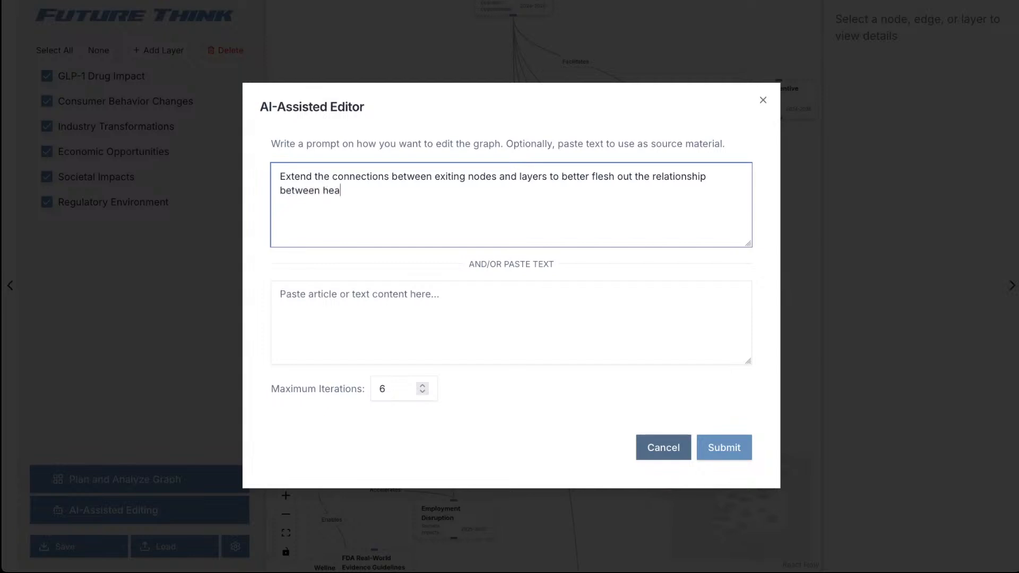
{"action": "type", "text": "lth analytics platofrm"}
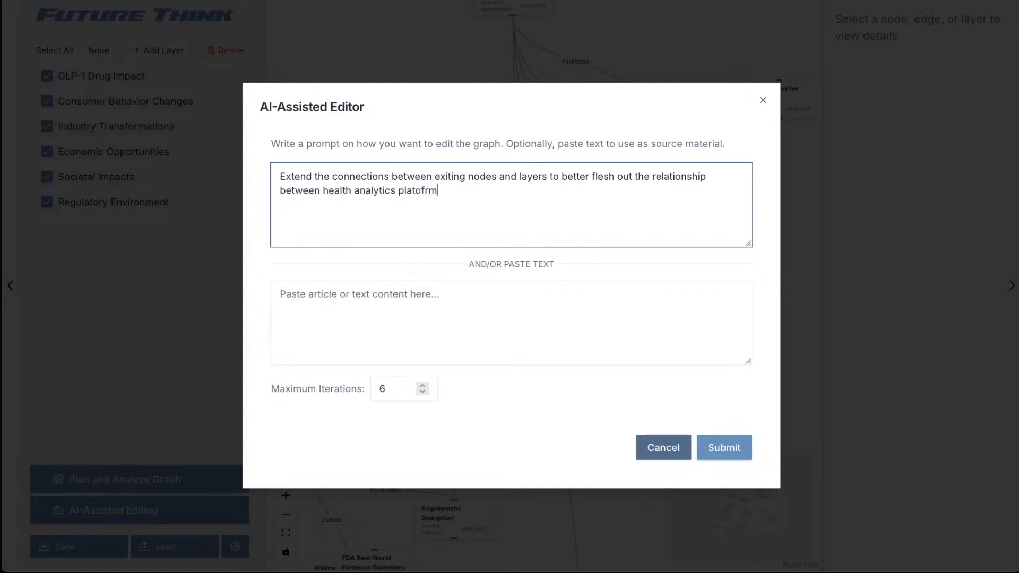
{"action": "type", "text": "s and the other concpets and"}
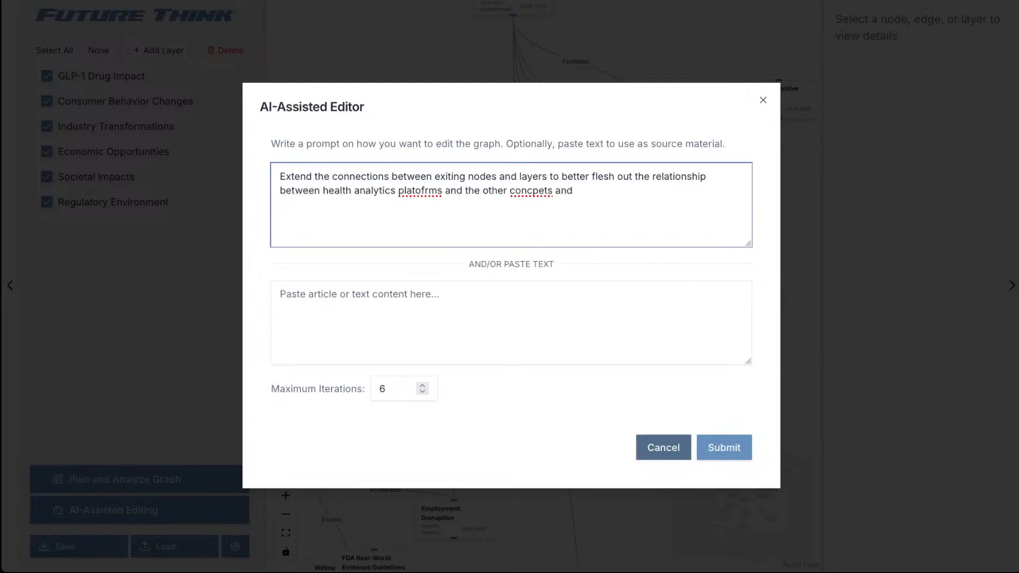
{"action": "type", "text": " ideas in the graph."}
Correct the misspelled words in the prompt to "concepts" and "platforms" and submit the AI edit.
{"action": "right_click", "coordinate": [540, 198]}
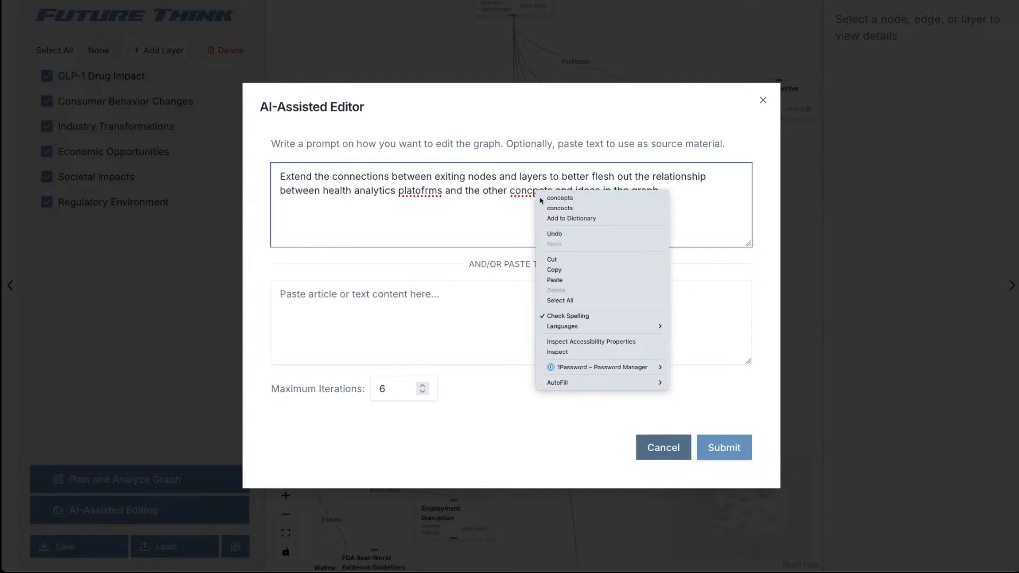
{"action": "left_click", "coordinate": [542, 199]}
{"action": "right_click", "coordinate": [422, 192]}
{"action": "left_click", "coordinate": [440, 197]}
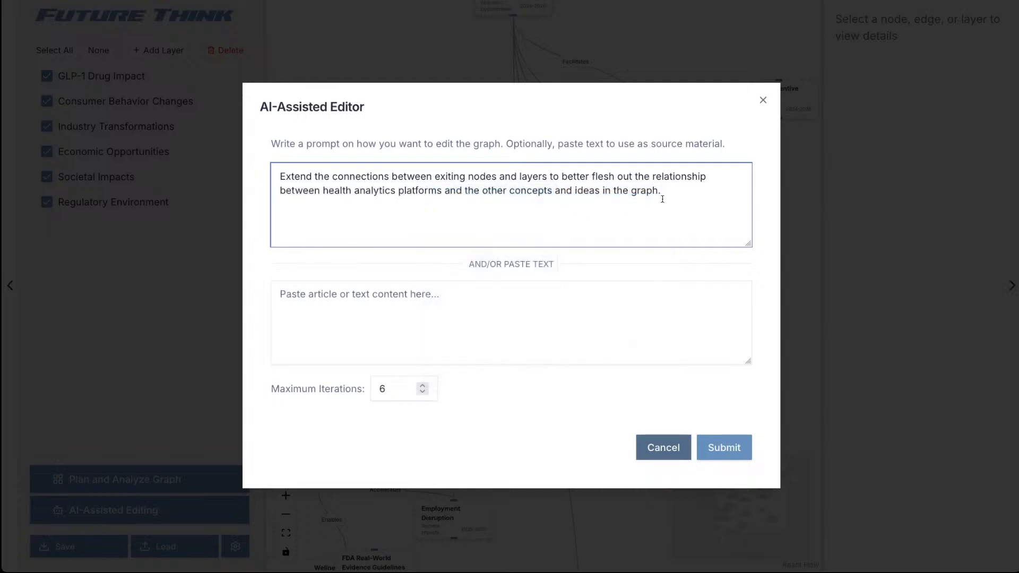
{"action": "left_click", "coordinate": [734, 450]}
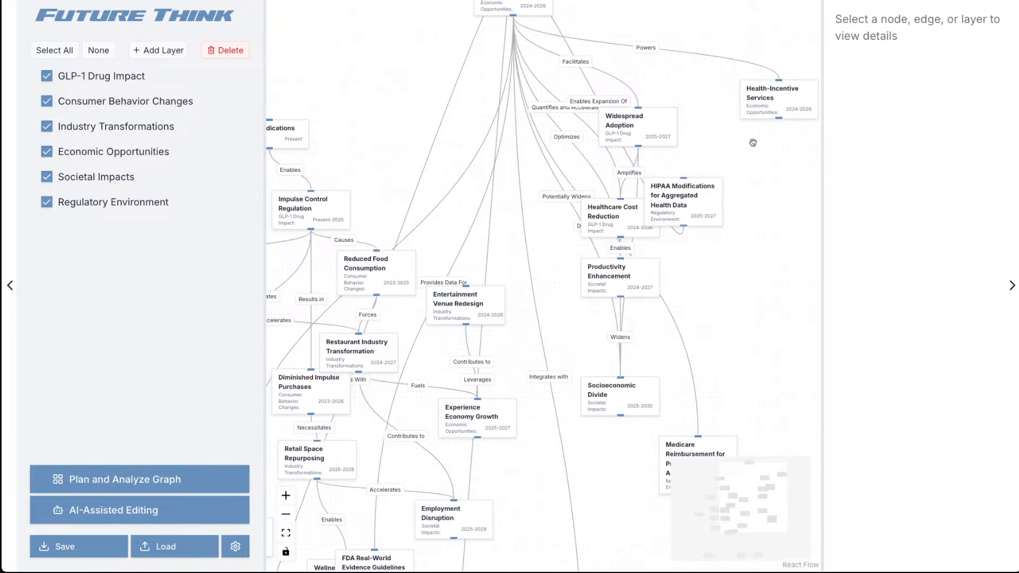
Reorganize the graph layout and move Health-Incentive Services down beside Productivity Enhancement.
{"action": "right_click", "coordinate": [412, 68]}
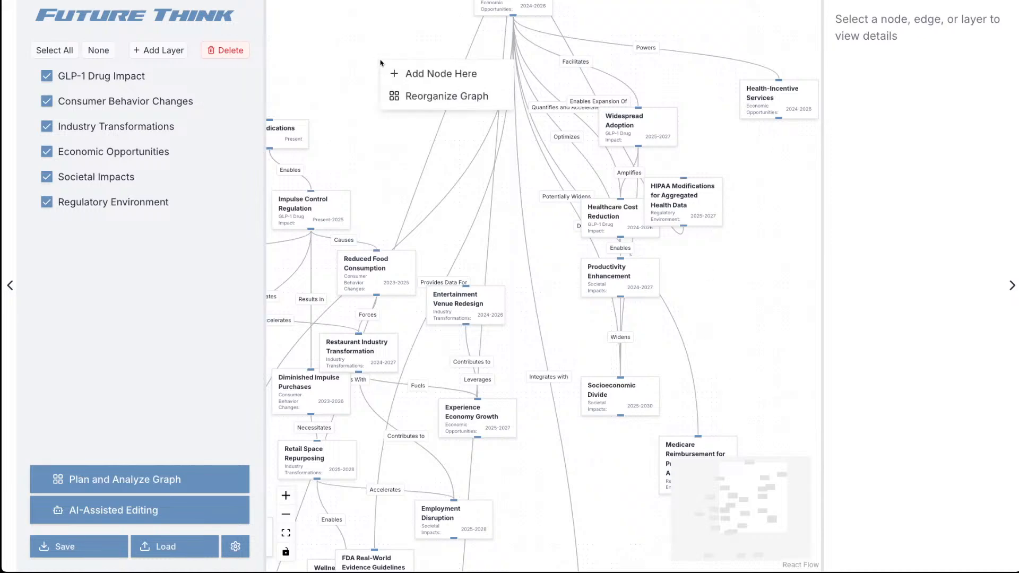
{"action": "left_click", "coordinate": [417, 101]}
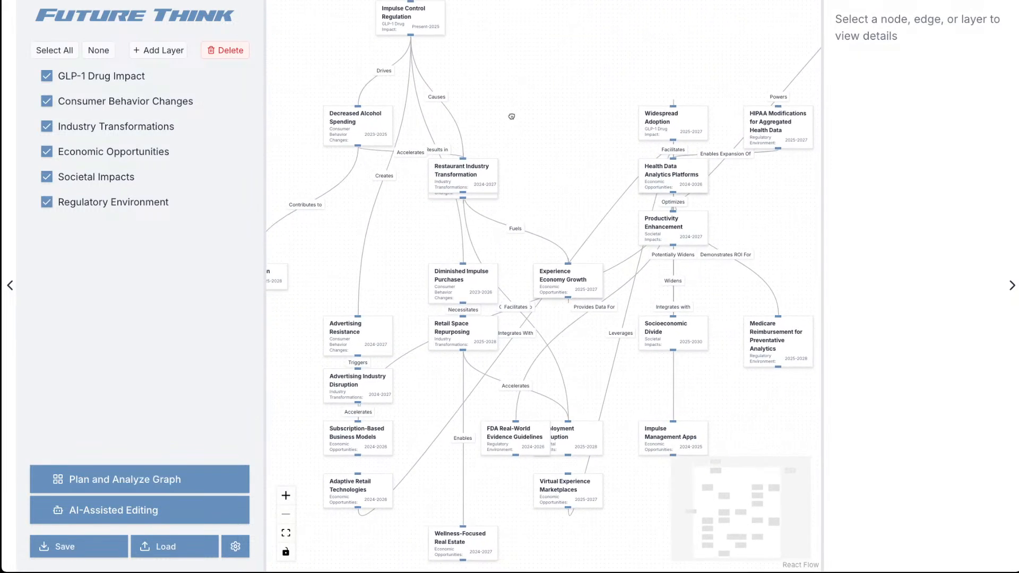
{"action": "left_click_drag", "start_coordinate": [512, 115], "coordinate": [520, 142]}
{"action": "left_click_drag", "start_coordinate": [579, 115], "coordinate": [405, 161]}
{"action": "mouse_move", "coordinate": [700, 104]}
{"action": "left_mouse_down"}
{"action": "mouse_move", "coordinate": [680, 201]}
{"action": "mouse_move", "coordinate": [517, 484]}
{"action": "mouse_move", "coordinate": [629, 353]}
{"action": "mouse_move", "coordinate": [648, 344]}
{"action": "left_mouse_up"}
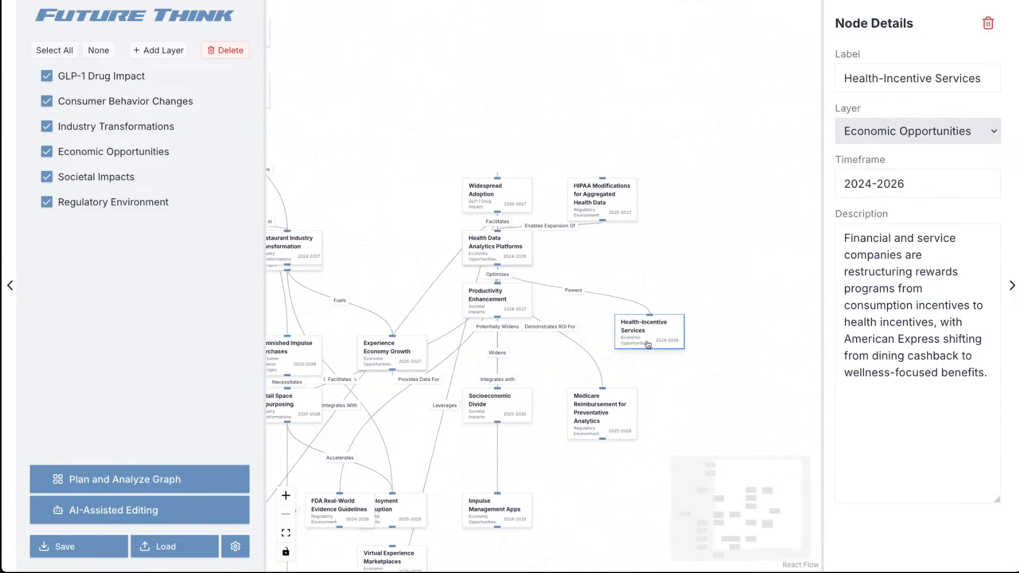
{"action": "left_click_drag", "start_coordinate": [523, 154], "coordinate": [521, 128]}
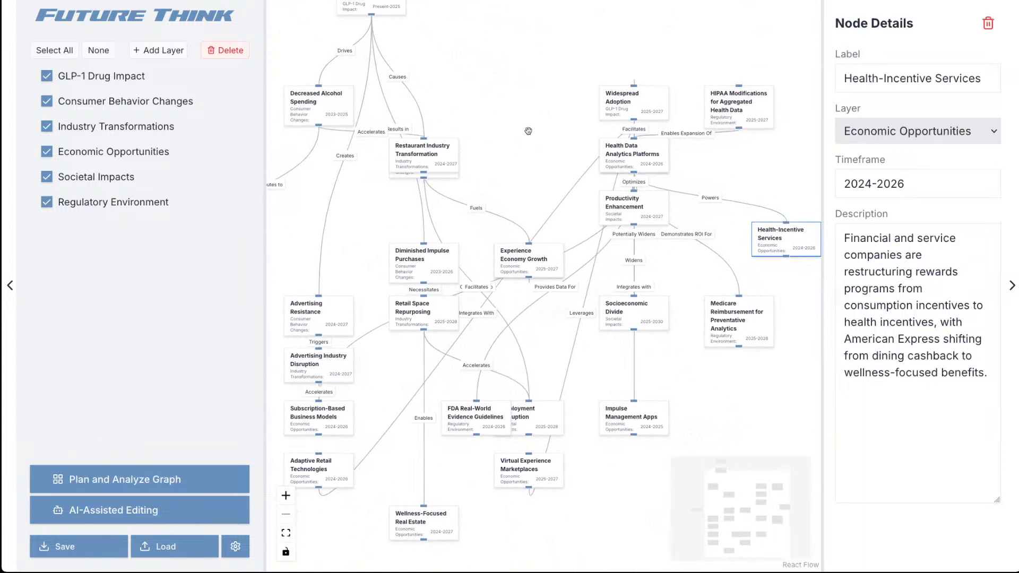
Hide the node details and move Adaptive Retail Technologies and Virtual Experience Marketplaces above and left of Widespread Adoption.
{"action": "left_click", "coordinate": [1012, 284]}
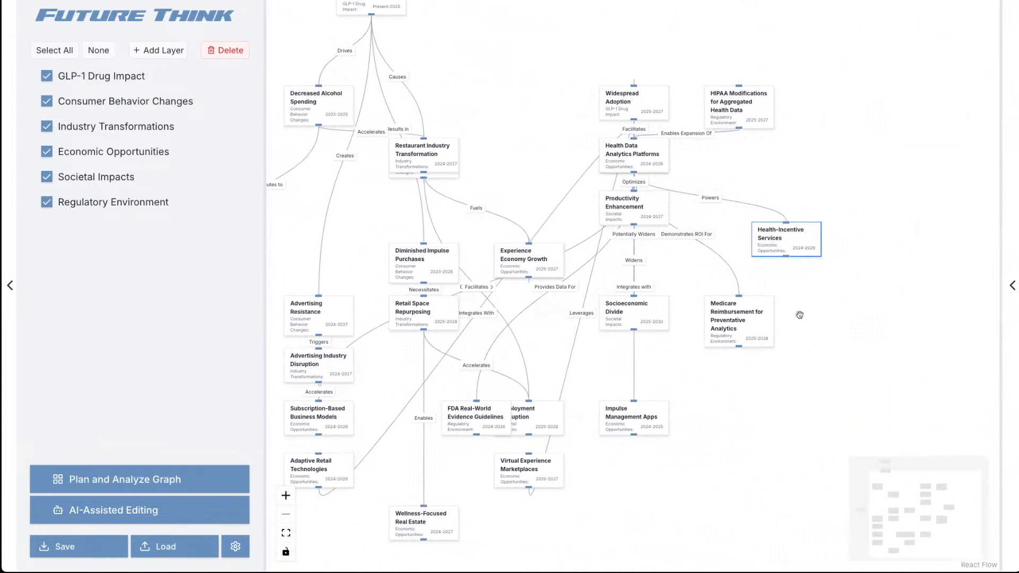
{"action": "left_click_drag", "start_coordinate": [675, 382], "coordinate": [775, 354]}
{"action": "left_click_drag", "start_coordinate": [407, 441], "coordinate": [607, 81]}
{"action": "left_click_drag", "start_coordinate": [637, 486], "coordinate": [684, 107]}
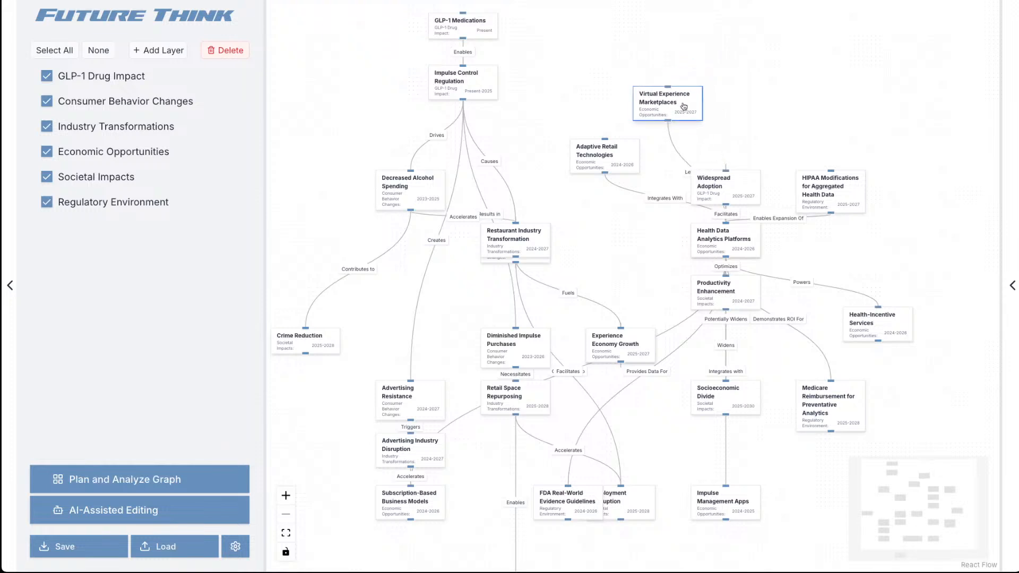
Move Widespread Adoption right of Healthcare Cost Reduction, place Health Data Analytics Platforms to its left, and highlight the platform node's connections.
{"action": "left_click_drag", "start_coordinate": [756, 186], "coordinate": [903, 248]}
{"action": "mouse_move", "coordinate": [732, 244]}
{"action": "left_mouse_down"}
{"action": "mouse_move", "coordinate": [669, 212]}
{"action": "mouse_move", "coordinate": [642, 235]}
{"action": "mouse_move", "coordinate": [609, 236]}
{"action": "left_mouse_up"}
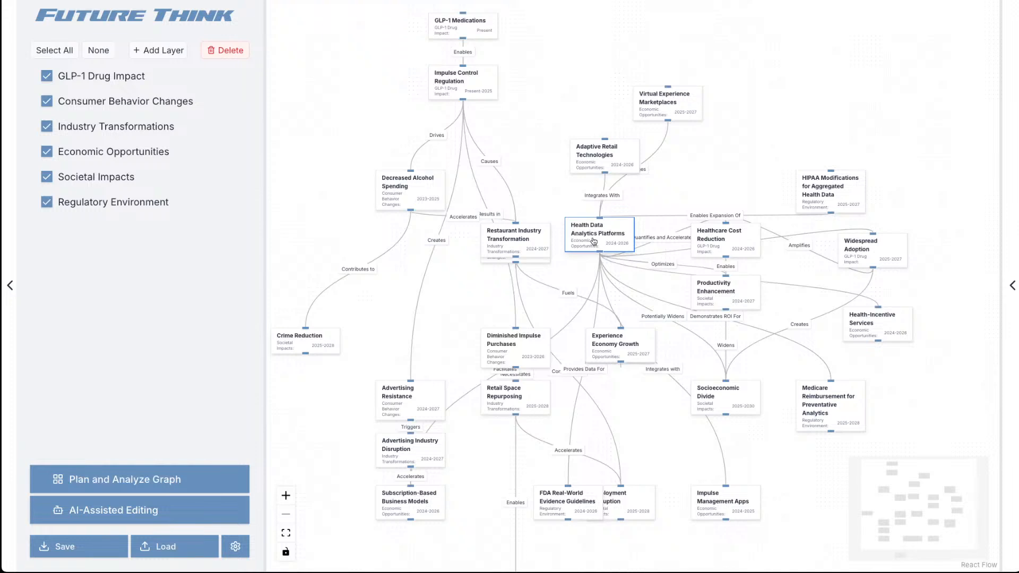
{"action": "left_click", "coordinate": [594, 240]}
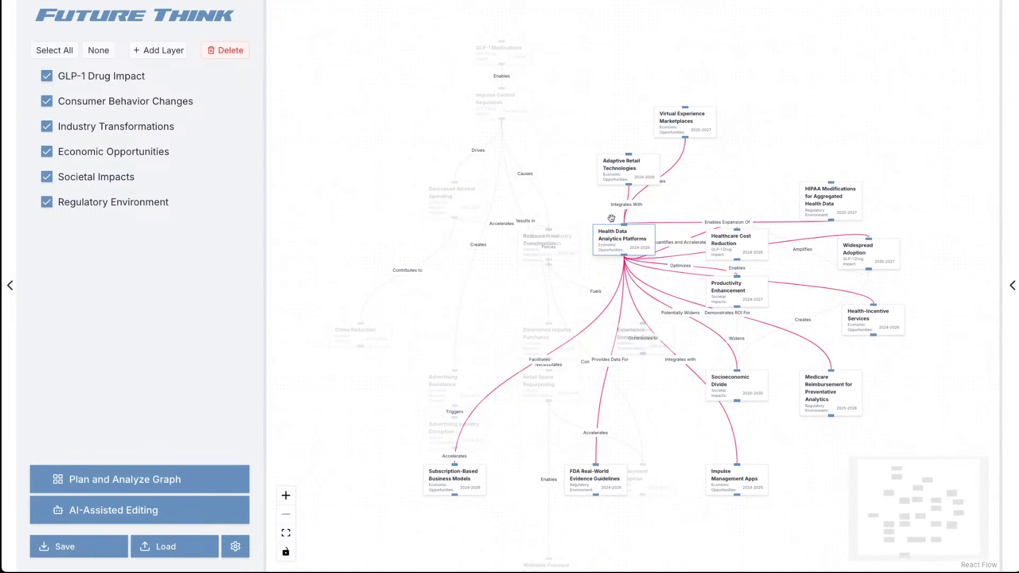
Arrange Adaptive Retail Technologies and Virtual Experience Marketplaces side by side just above Health Data Analytics Platforms, and select the platform node.
{"action": "left_click_drag", "start_coordinate": [627, 174], "coordinate": [594, 170]}
{"action": "left_click_drag", "start_coordinate": [680, 134], "coordinate": [672, 171]}
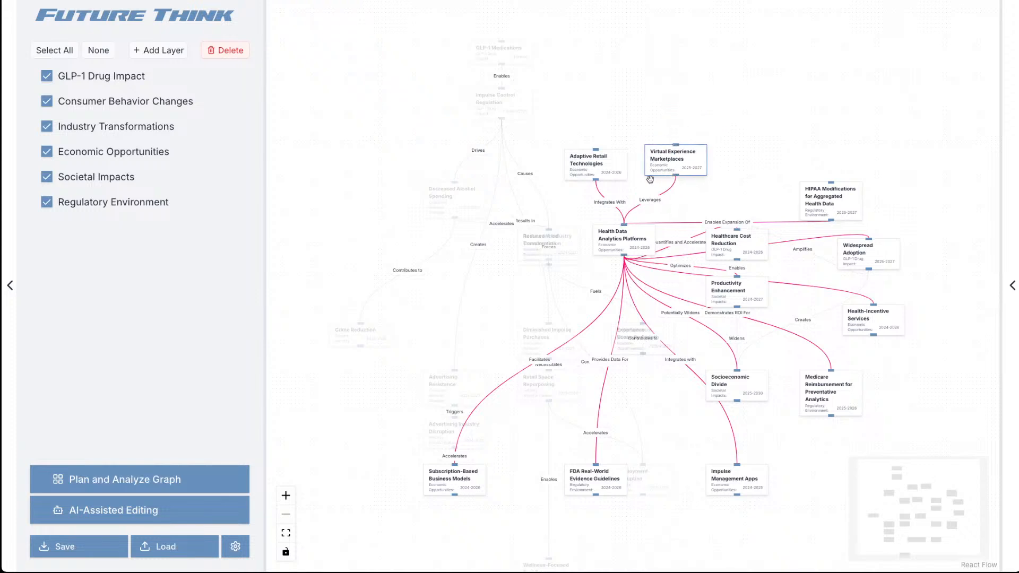
{"action": "left_click", "coordinate": [625, 242]}
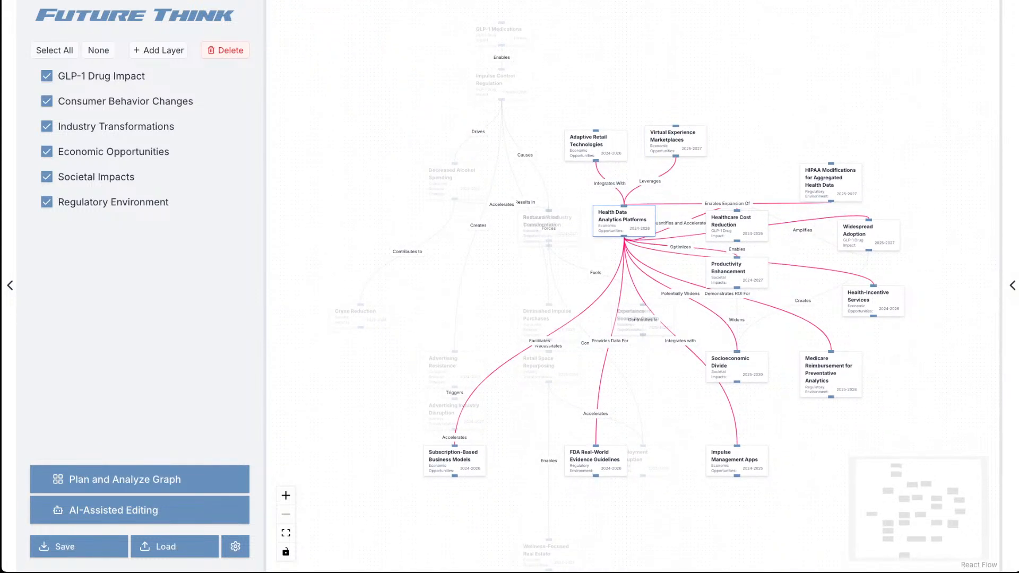
Inspect the Integrates With connection from Adaptive Retail Technologies to Health Data Analytics Platforms, and reselect the platform node.
{"action": "mouse_move", "coordinate": [717, 183]}
{"action": "left_mouse_down"}
{"action": "mouse_move", "coordinate": [590, 181]}
{"action": "mouse_move", "coordinate": [584, 155]}
{"action": "left_mouse_up"}
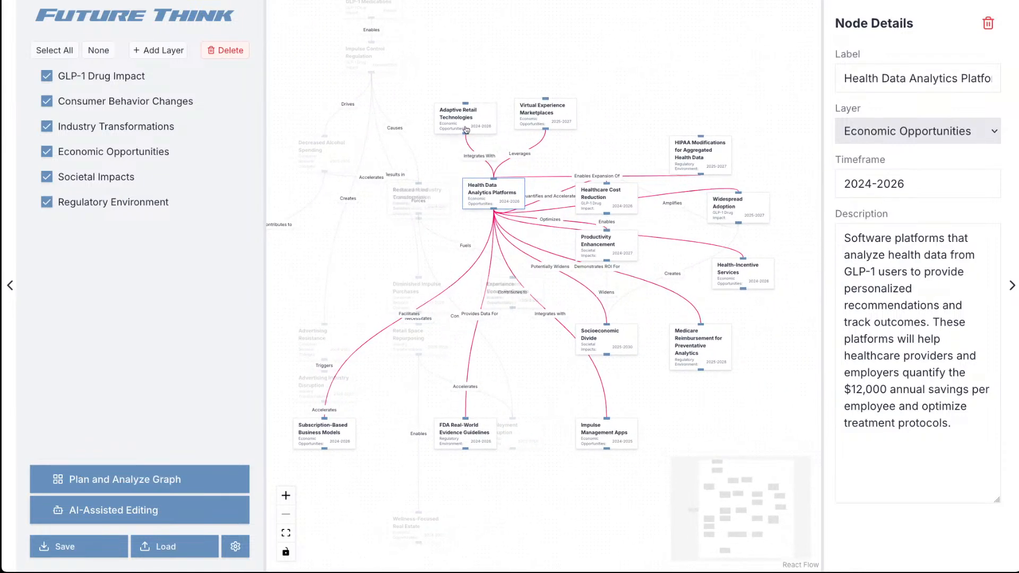
{"action": "left_click", "coordinate": [480, 157]}
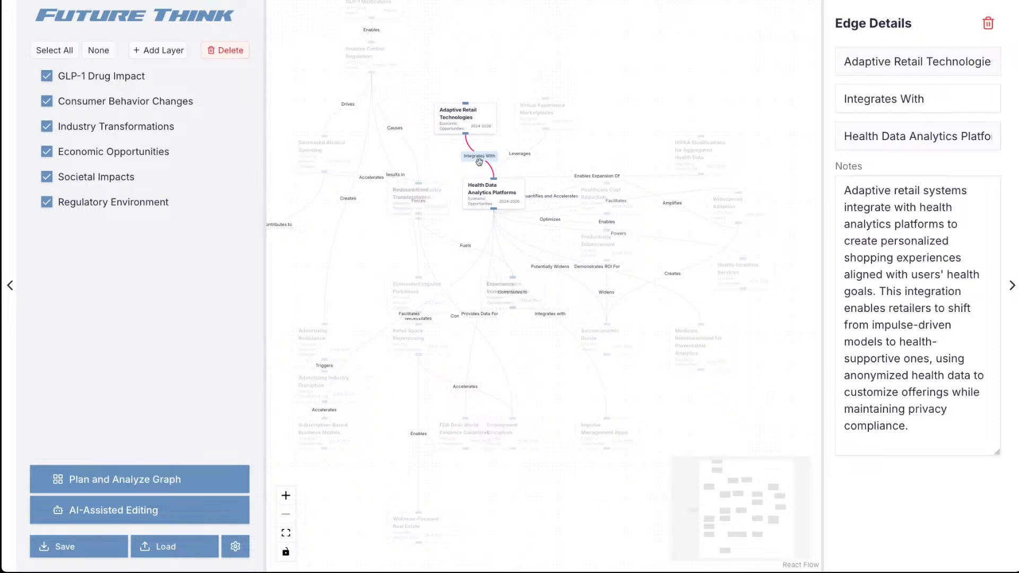
{"action": "left_click", "coordinate": [489, 196]}
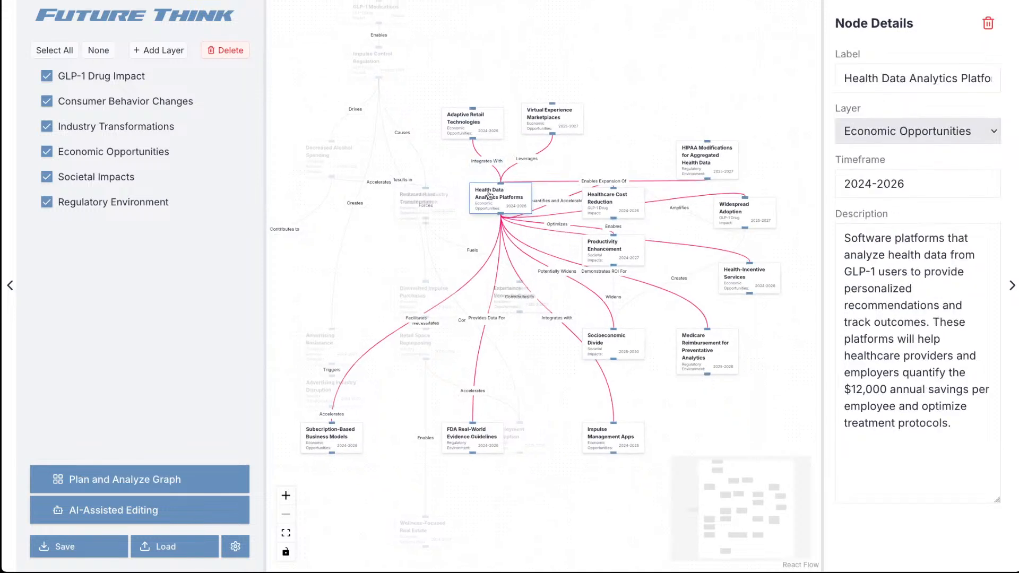
Move HIPAA Modifications for Aggregated Health Data closer to Virtual Experience Marketplaces, above Healthcare Cost Reduction, and show Productivity Enhancement's details.
{"action": "left_click_drag", "start_coordinate": [548, 169], "coordinate": [584, 193]}
{"action": "left_click_drag", "start_coordinate": [721, 190], "coordinate": [674, 161]}
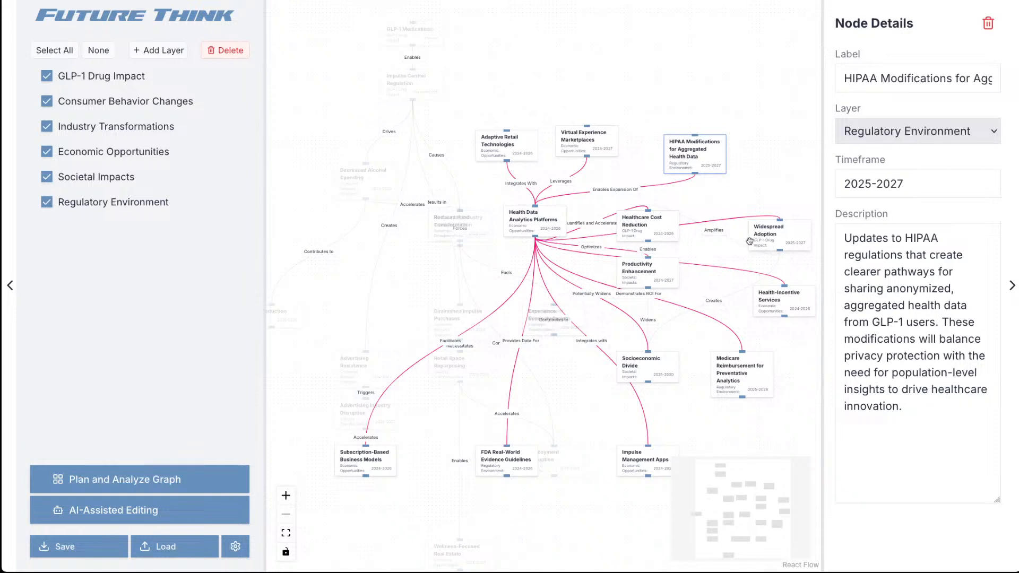
{"action": "left_click", "coordinate": [672, 279]}
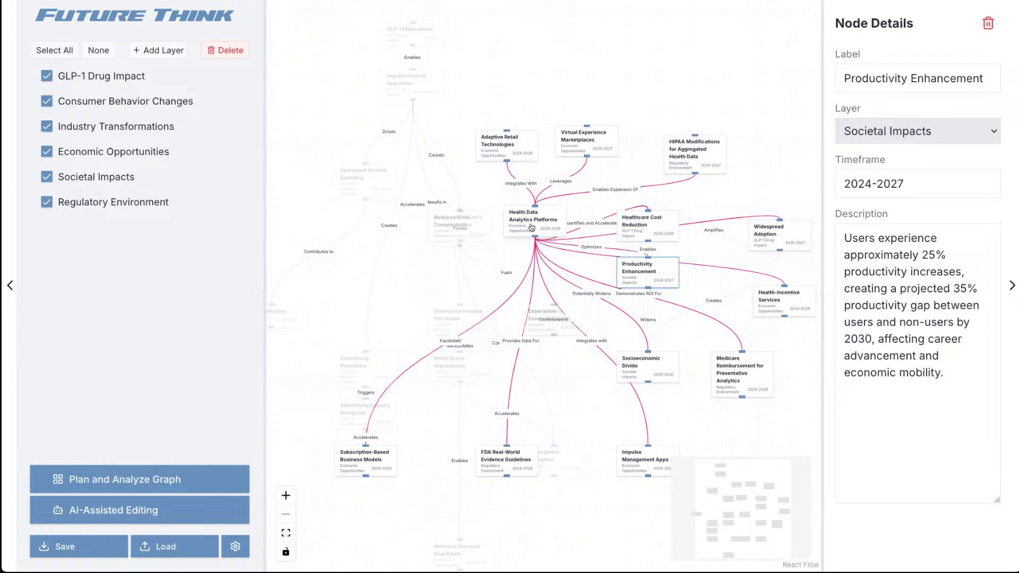
{"action": "left_click_drag", "start_coordinate": [508, 250], "coordinate": [485, 231]}
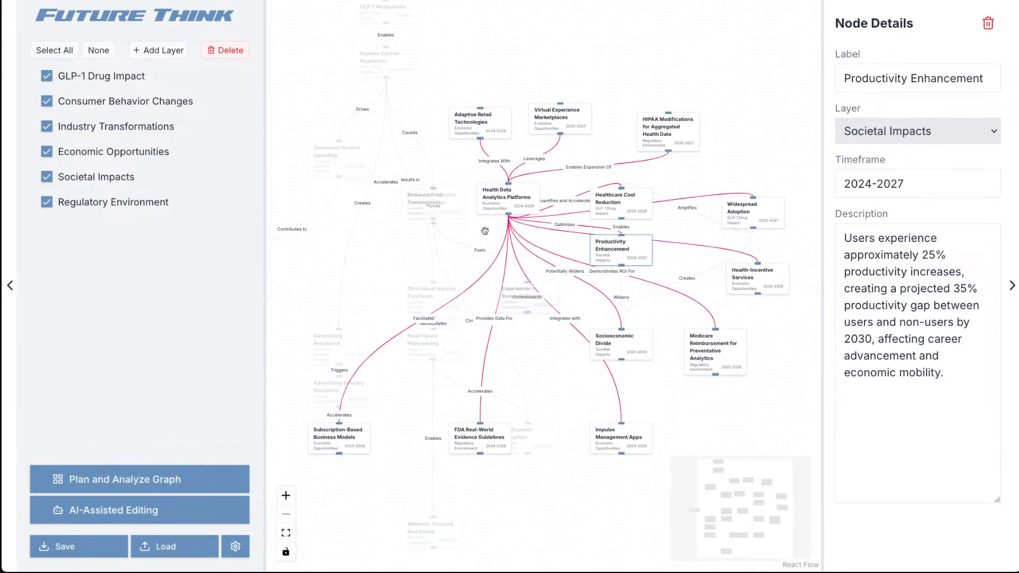